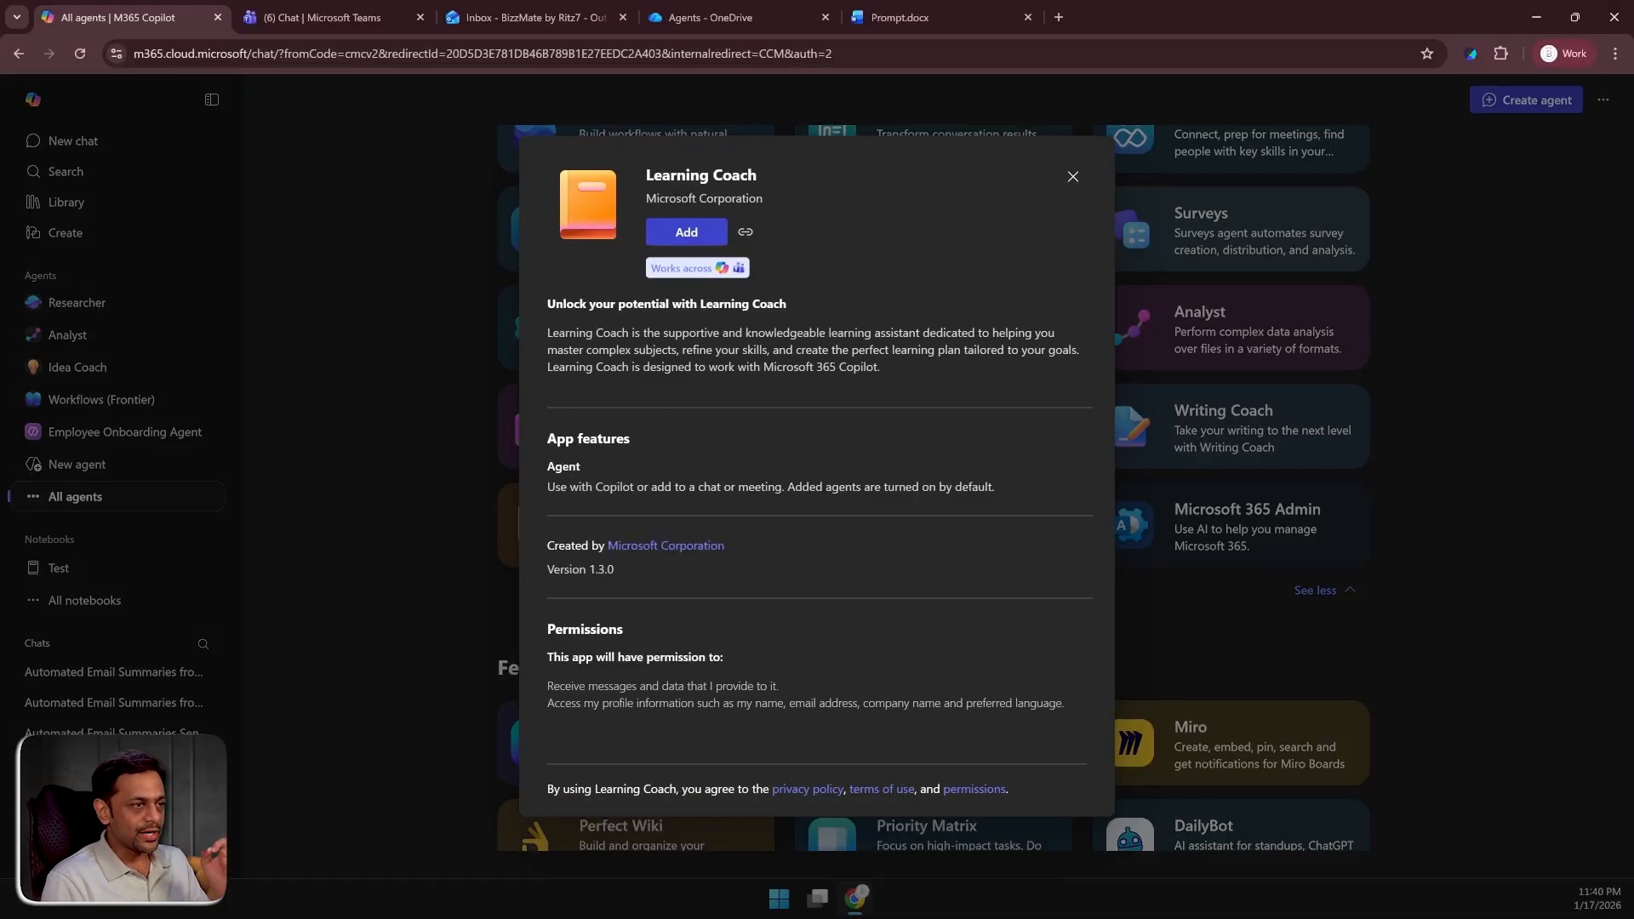
Add the Learning Coach agent, open it and send its suggested prompt for practicing a skill with exercises.
{"action": "left_click", "coordinate": [681, 232]}
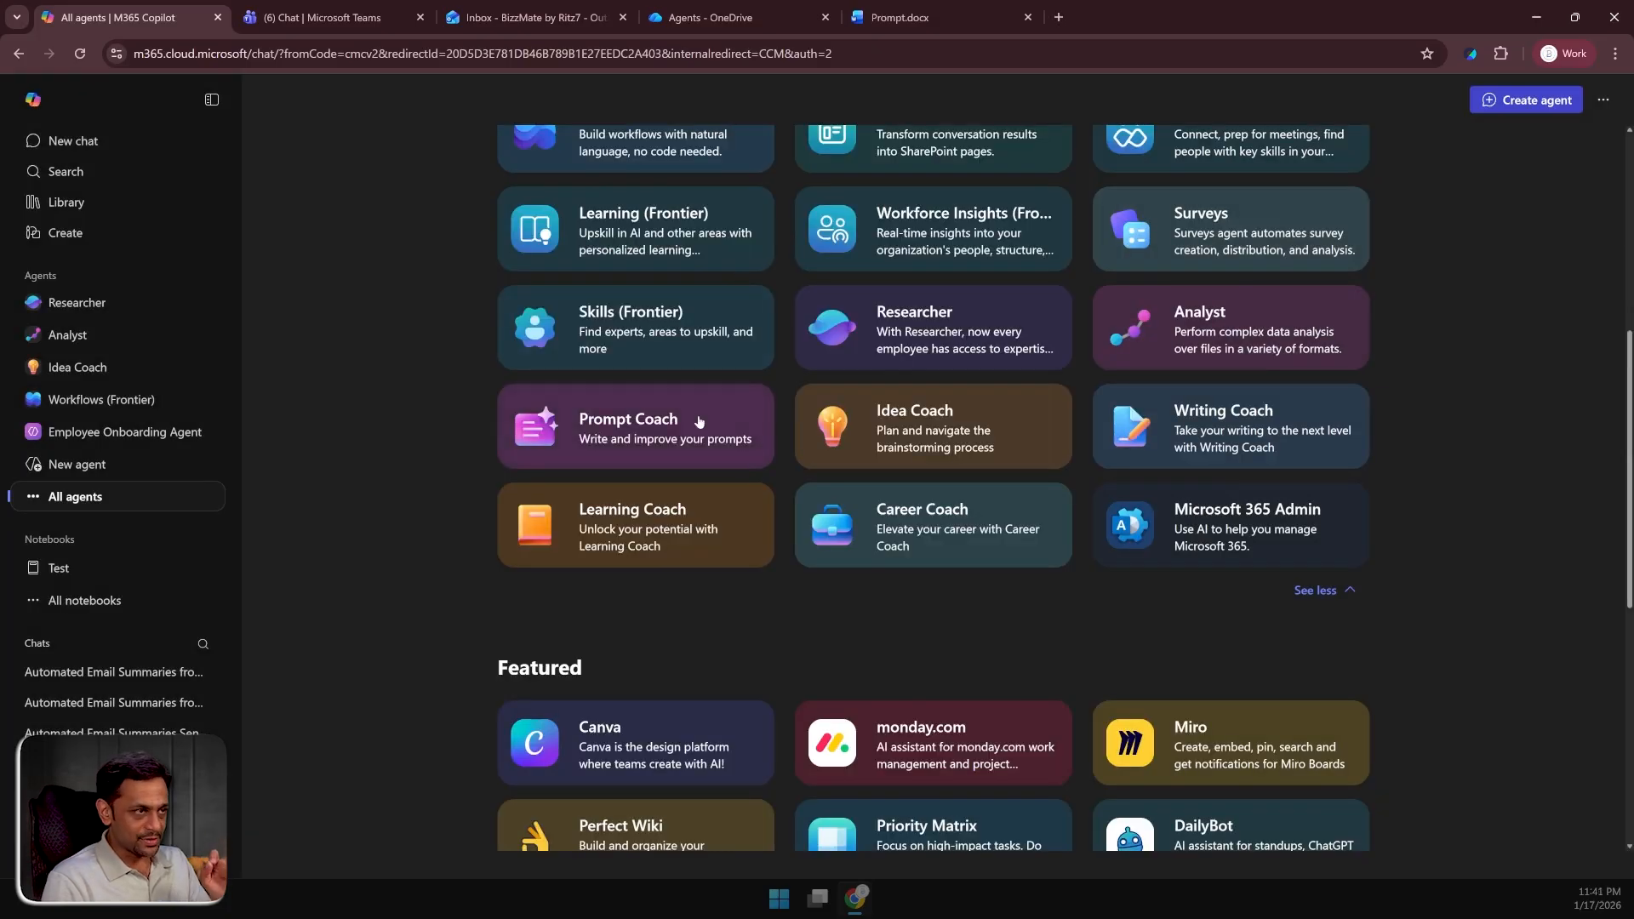
{"action": "left_click", "coordinate": [723, 485]}
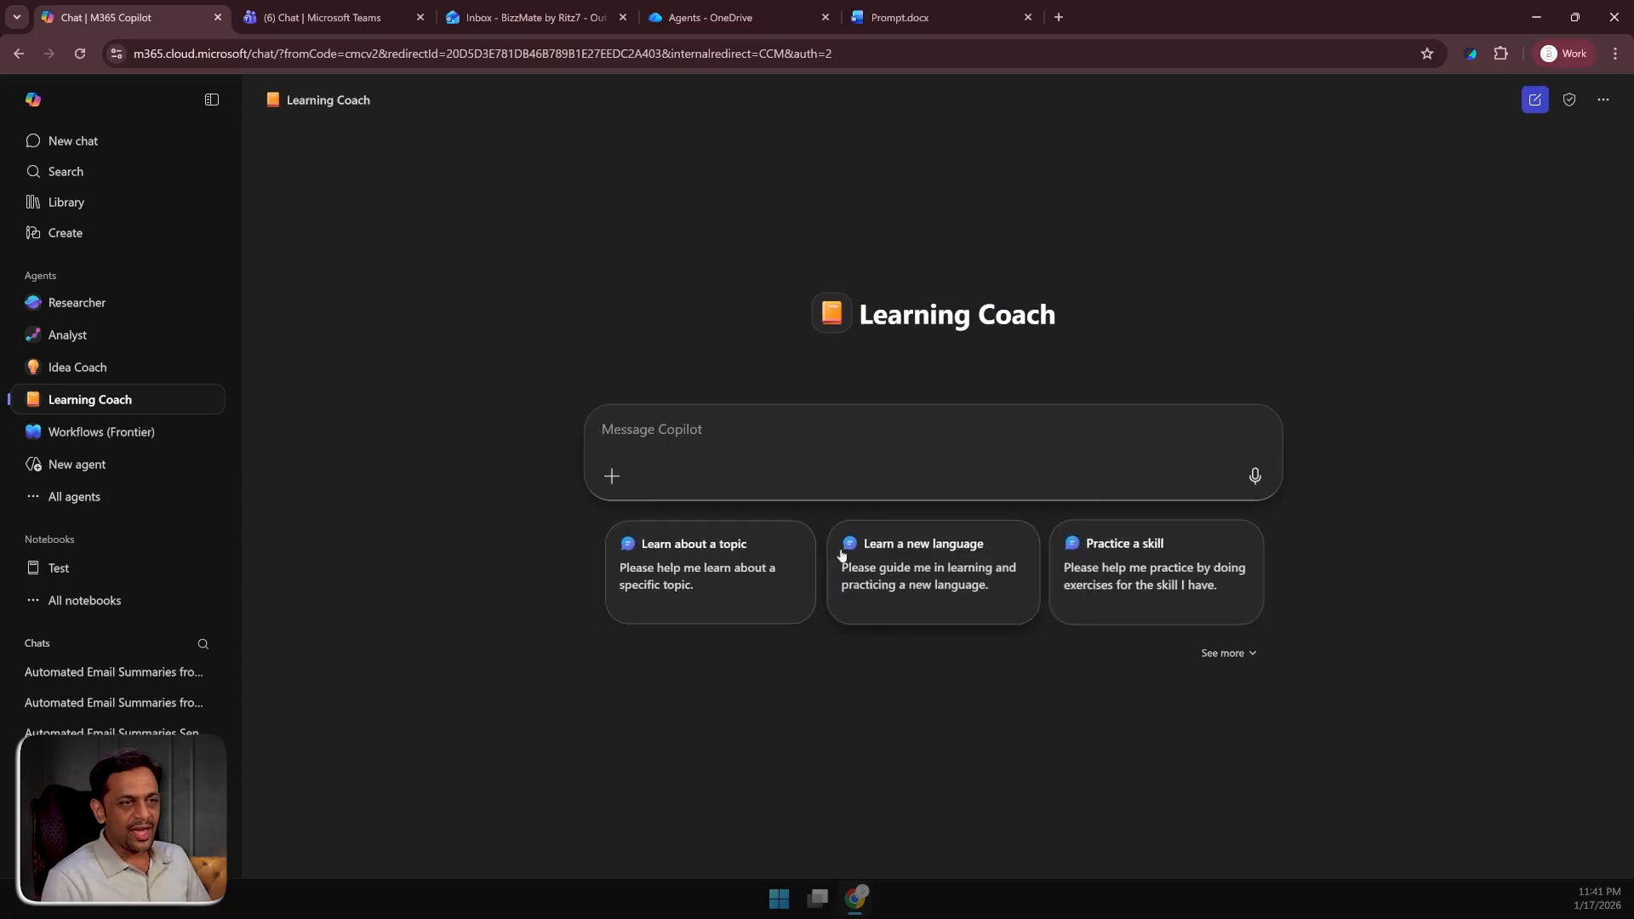
{"action": "left_click", "coordinate": [1146, 569]}
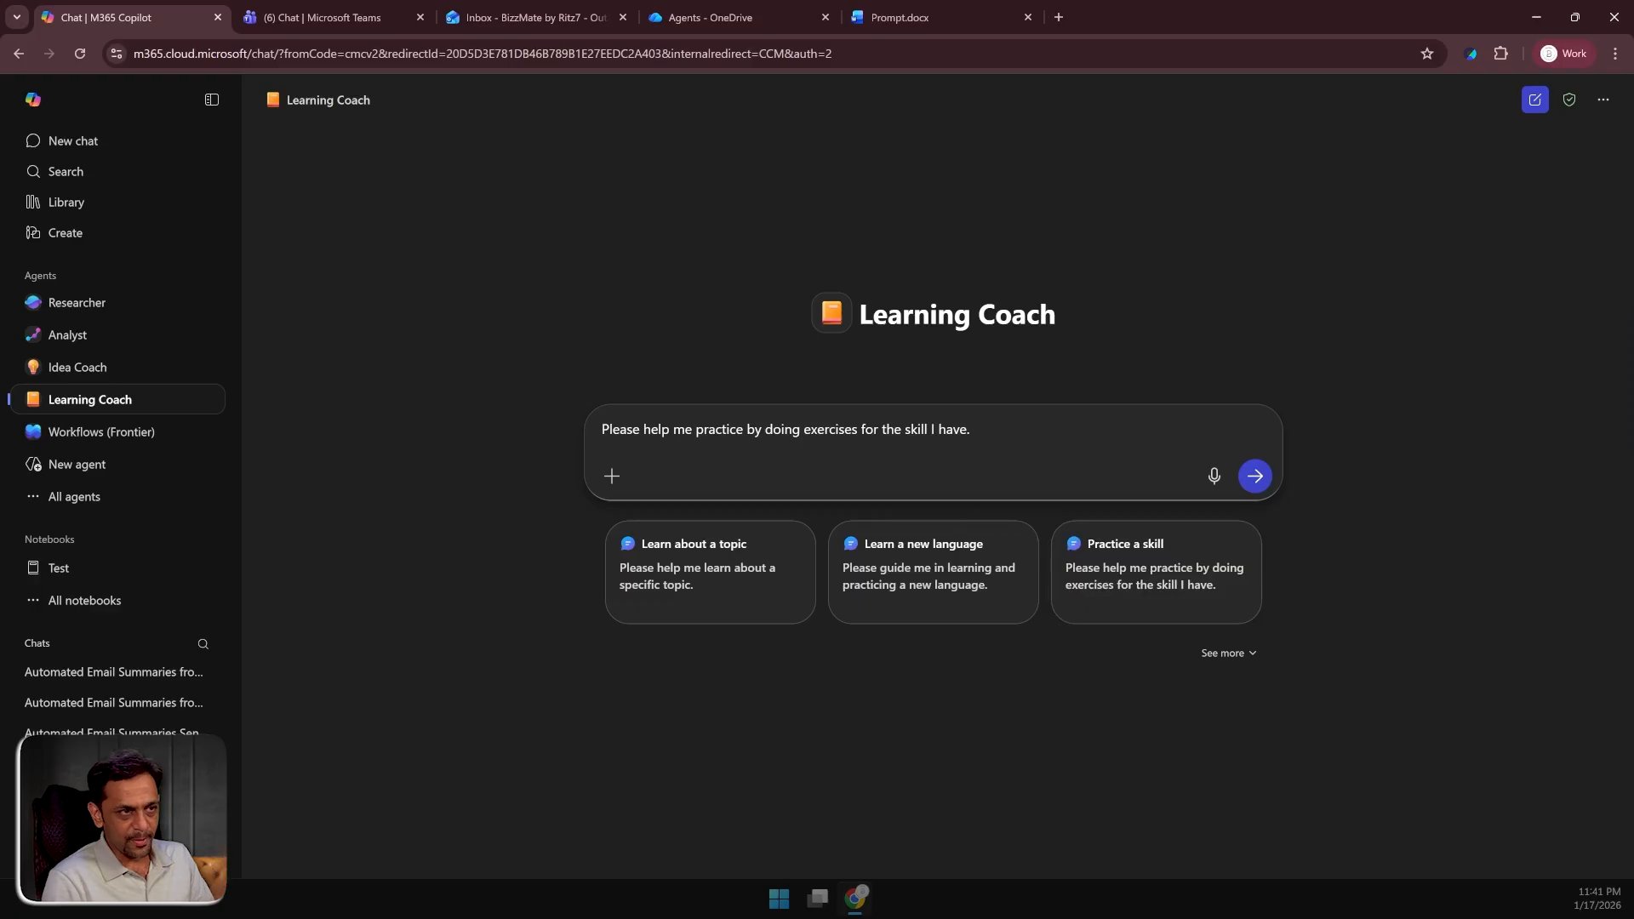
{"action": "key", "text": "Return"}
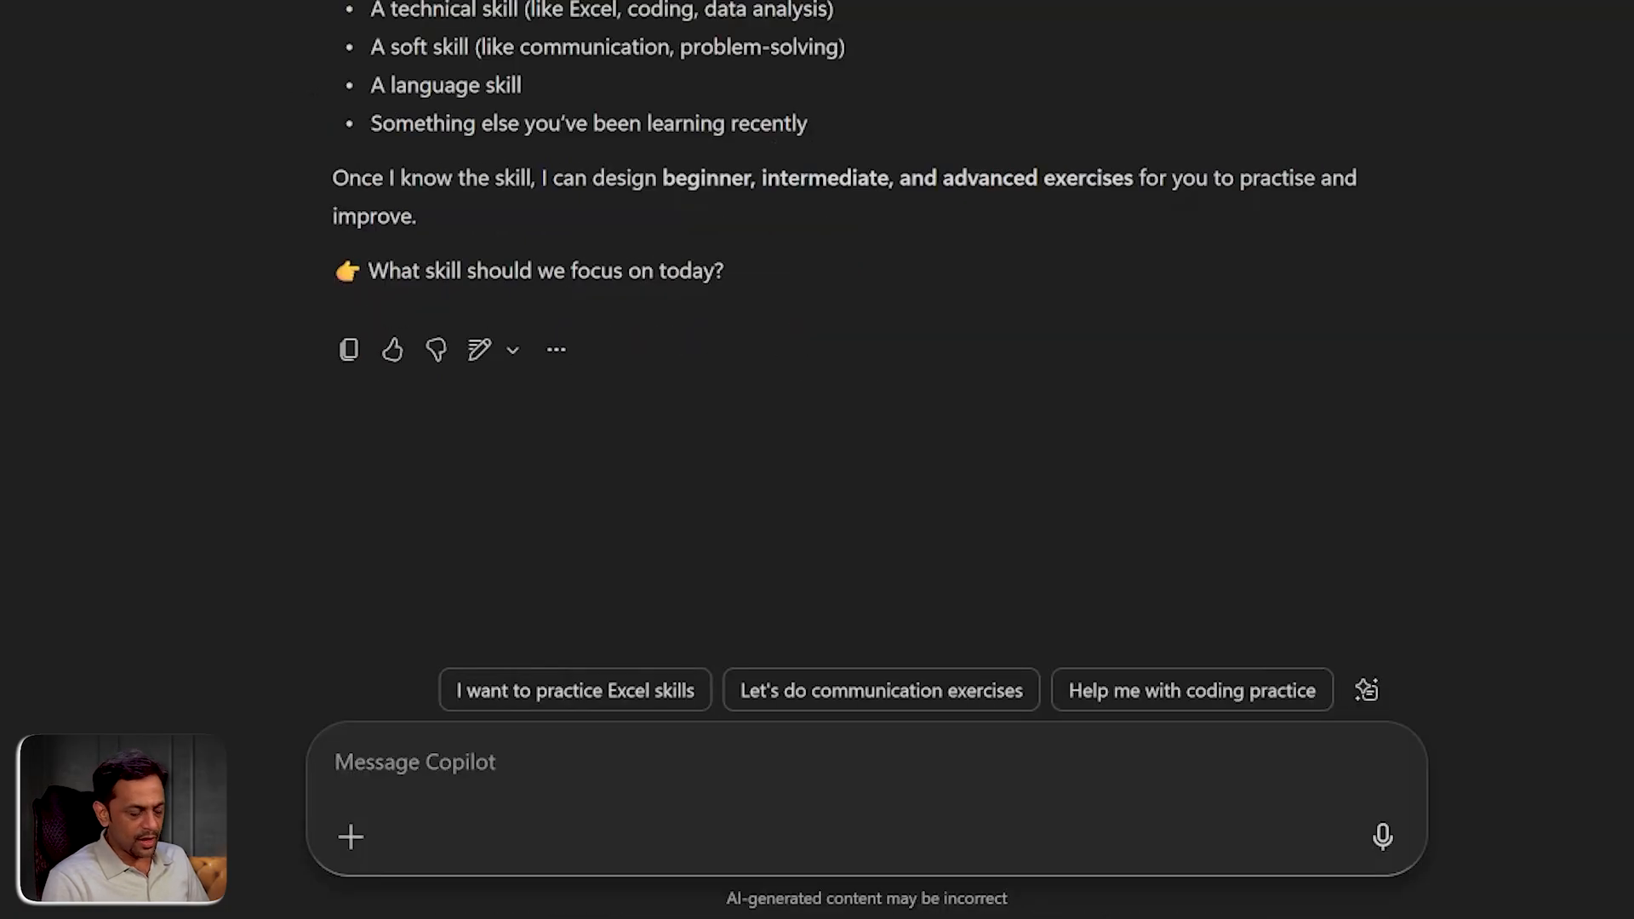
Answer the coach with "Communication skill at leadership level" and read through the exercises it proposes.
{"action": "type", "text": "Communication s"}
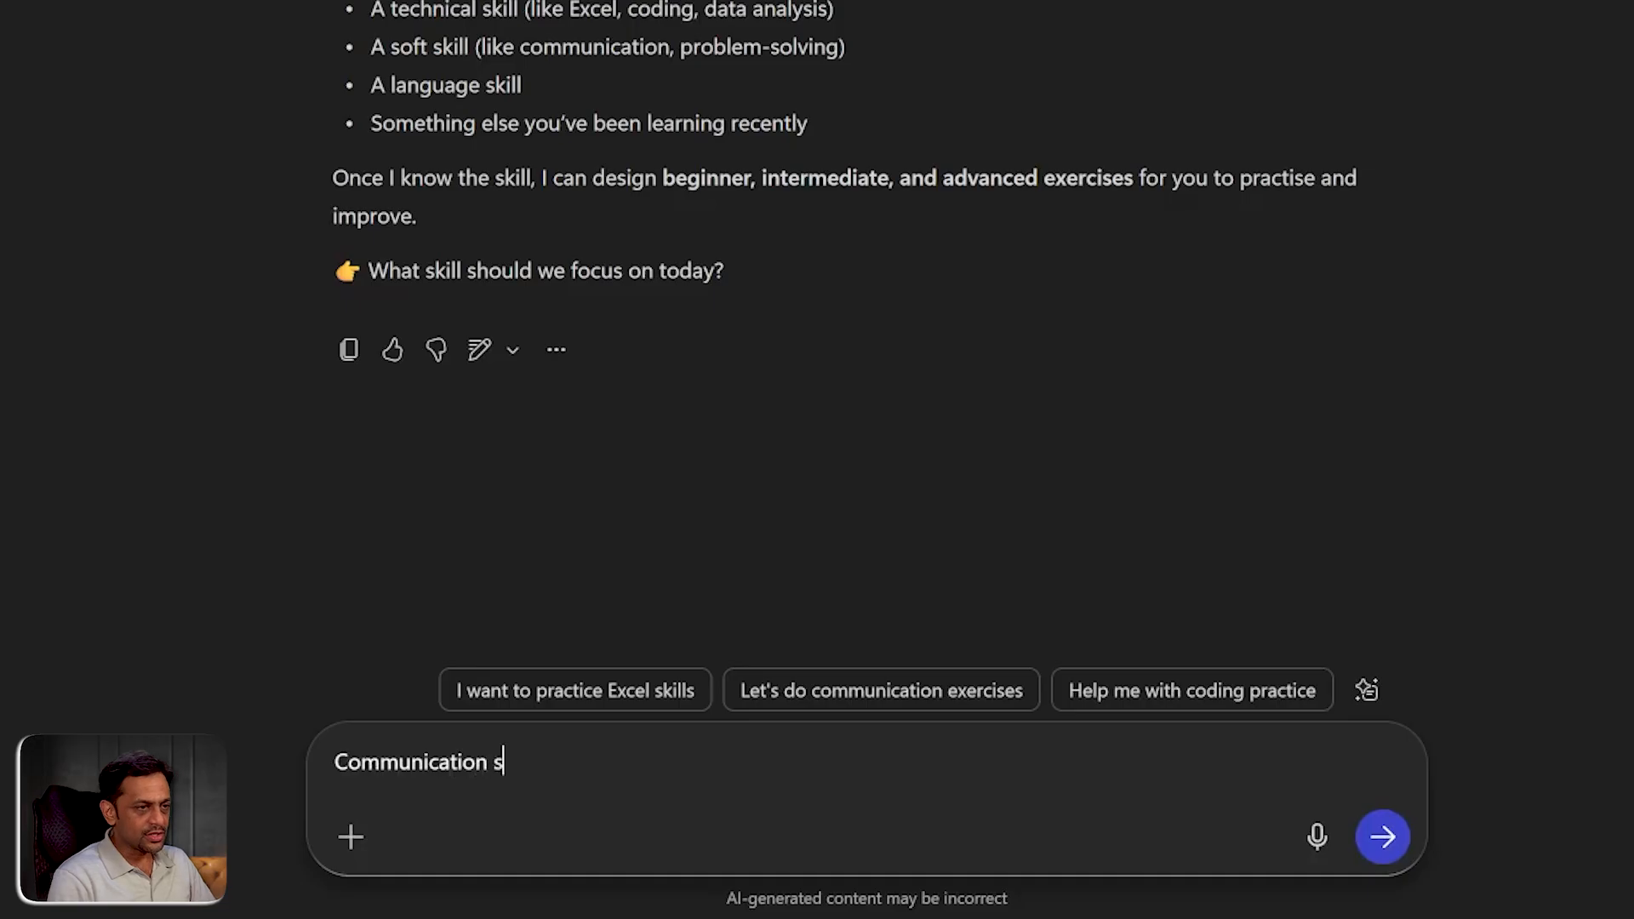
{"action": "type", "text": "kill at leadership level"}
{"action": "key", "text": "Return"}
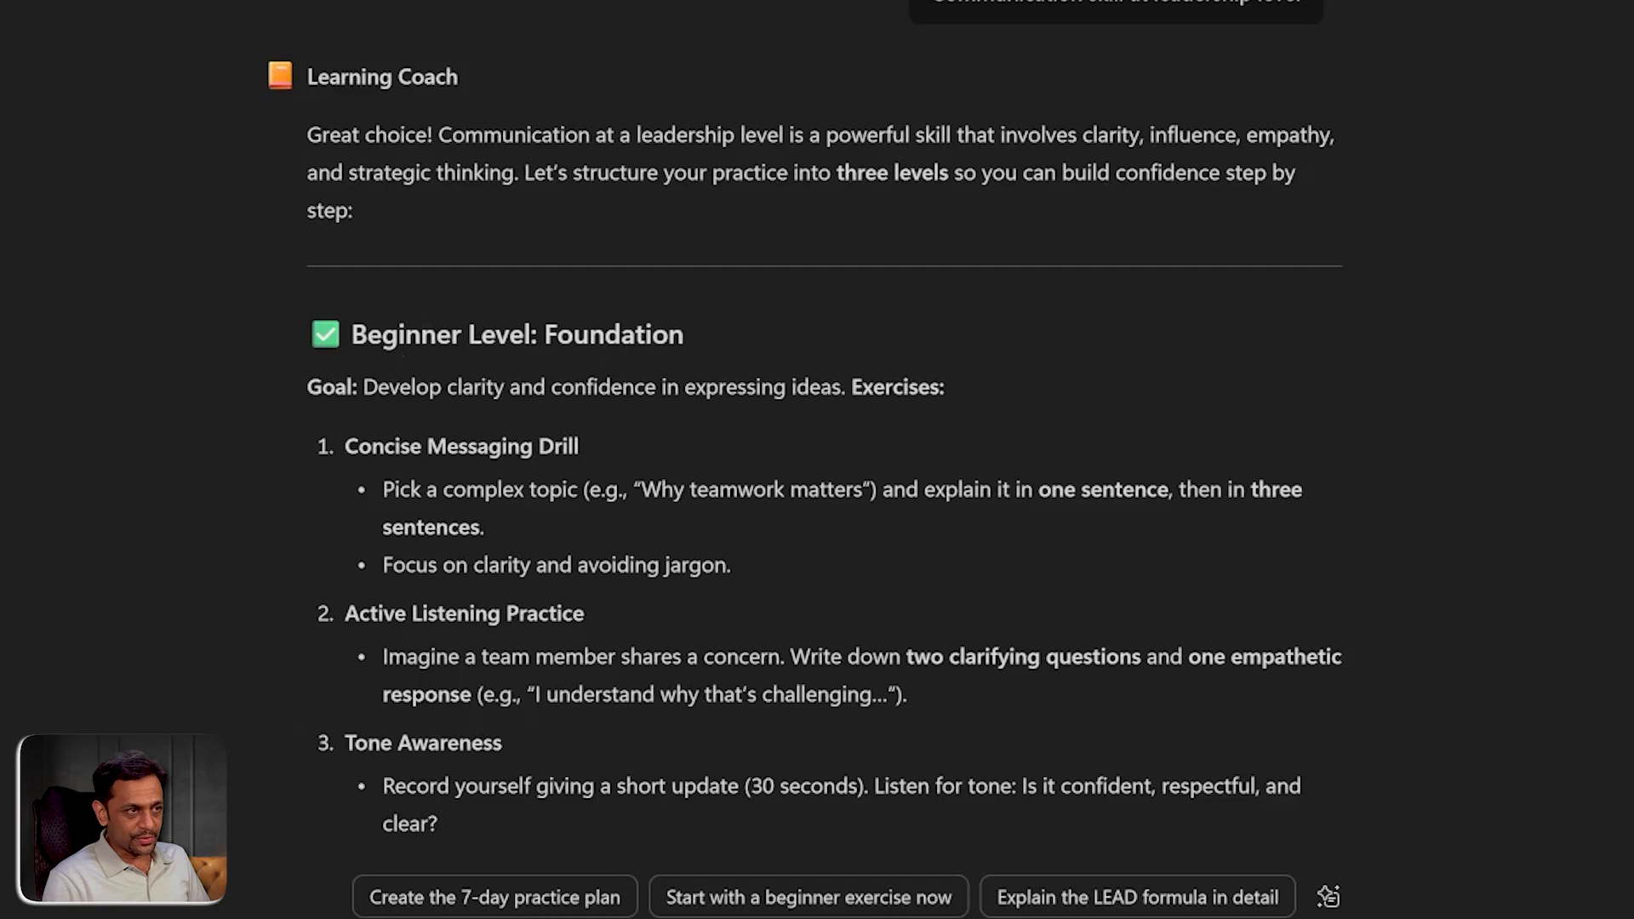
{"action": "scroll", "coordinate": [383, 421], "scroll_direction": "down", "scroll_amount": 3}
{"action": "scroll", "coordinate": [416, 565], "scroll_direction": "down", "scroll_amount": 3}
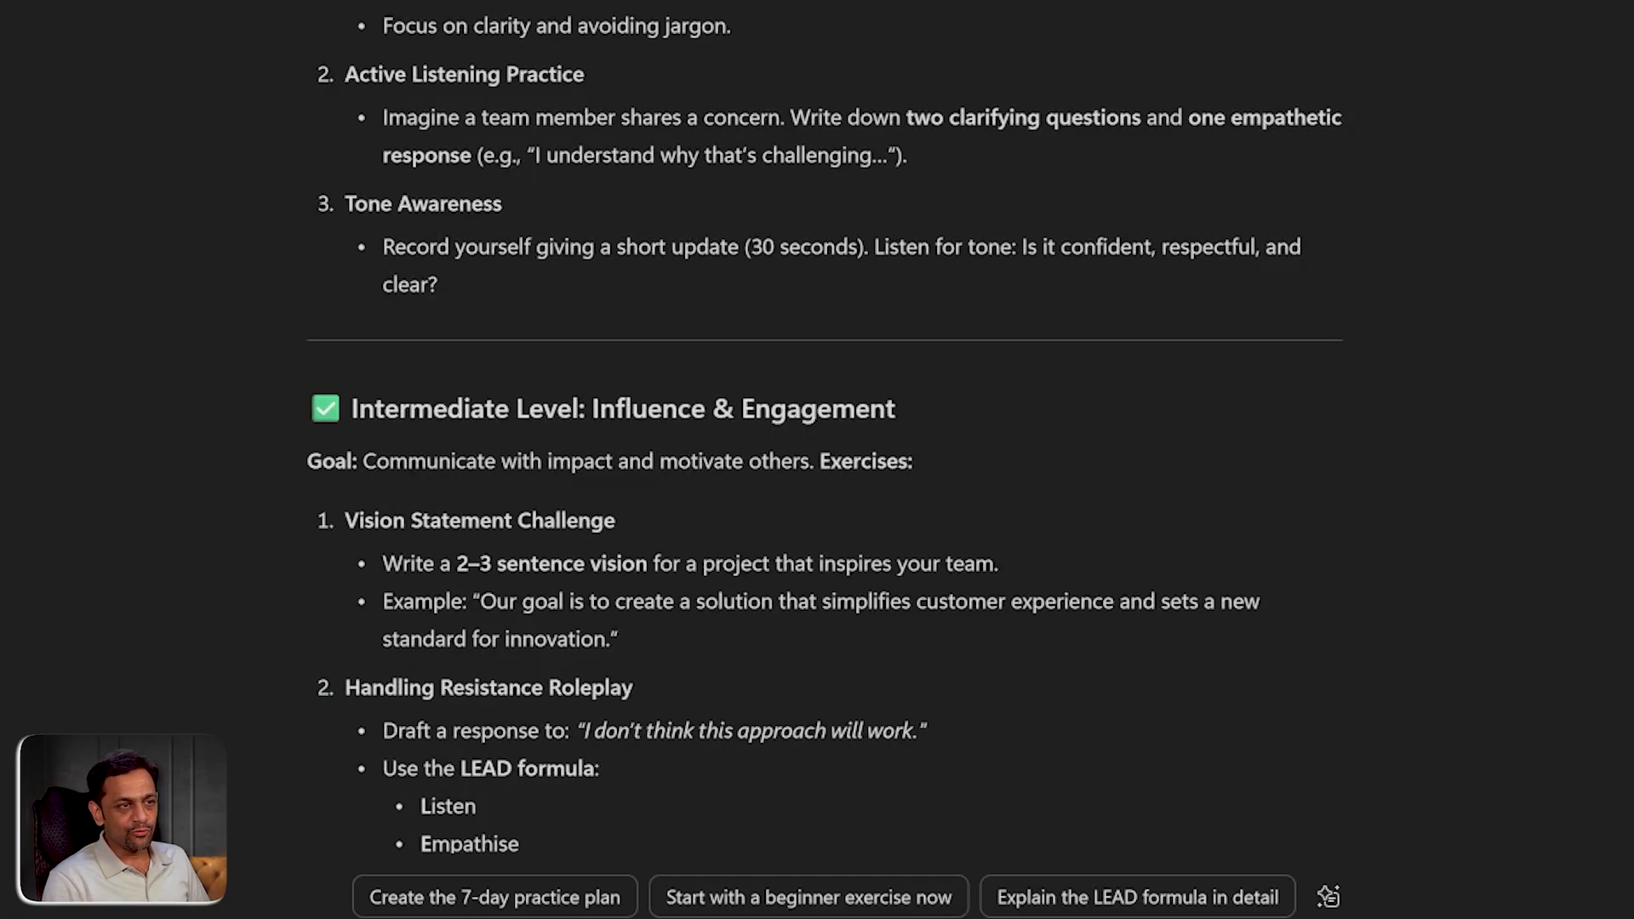
{"action": "scroll", "coordinate": [850, 426], "scroll_direction": "down", "scroll_amount": 7}
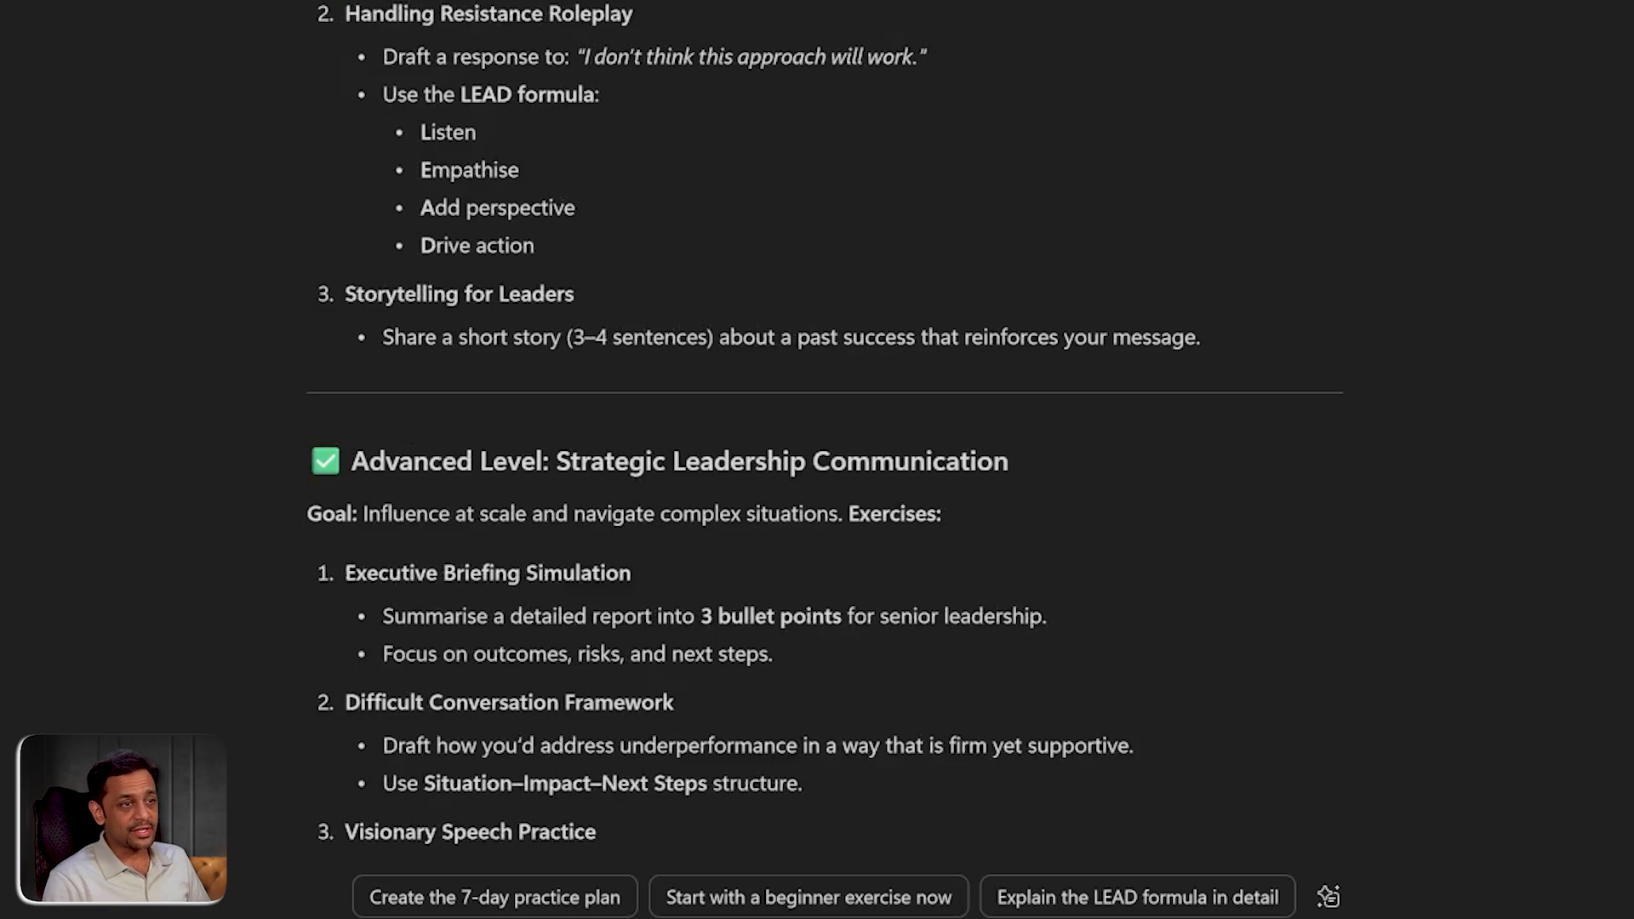
{"action": "scroll", "coordinate": [1045, 468], "scroll_direction": "down", "scroll_amount": 6}
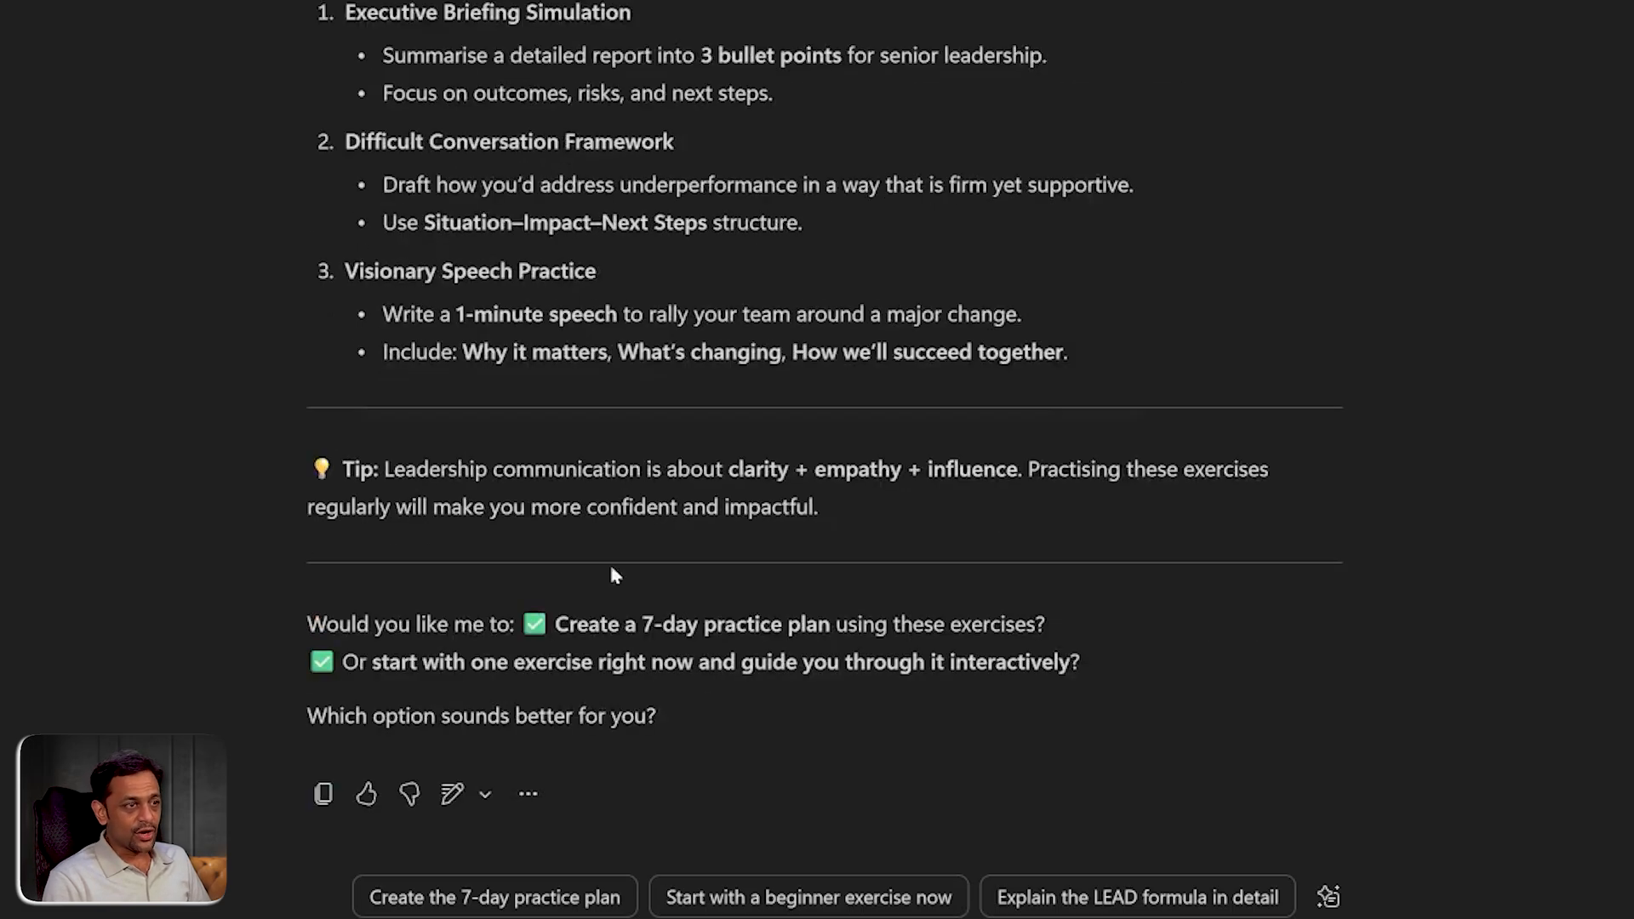
{"action": "scroll", "coordinate": [610, 566], "scroll_direction": "up", "scroll_amount": 7}
{"action": "scroll", "coordinate": [607, 577], "scroll_direction": "up", "scroll_amount": 13}
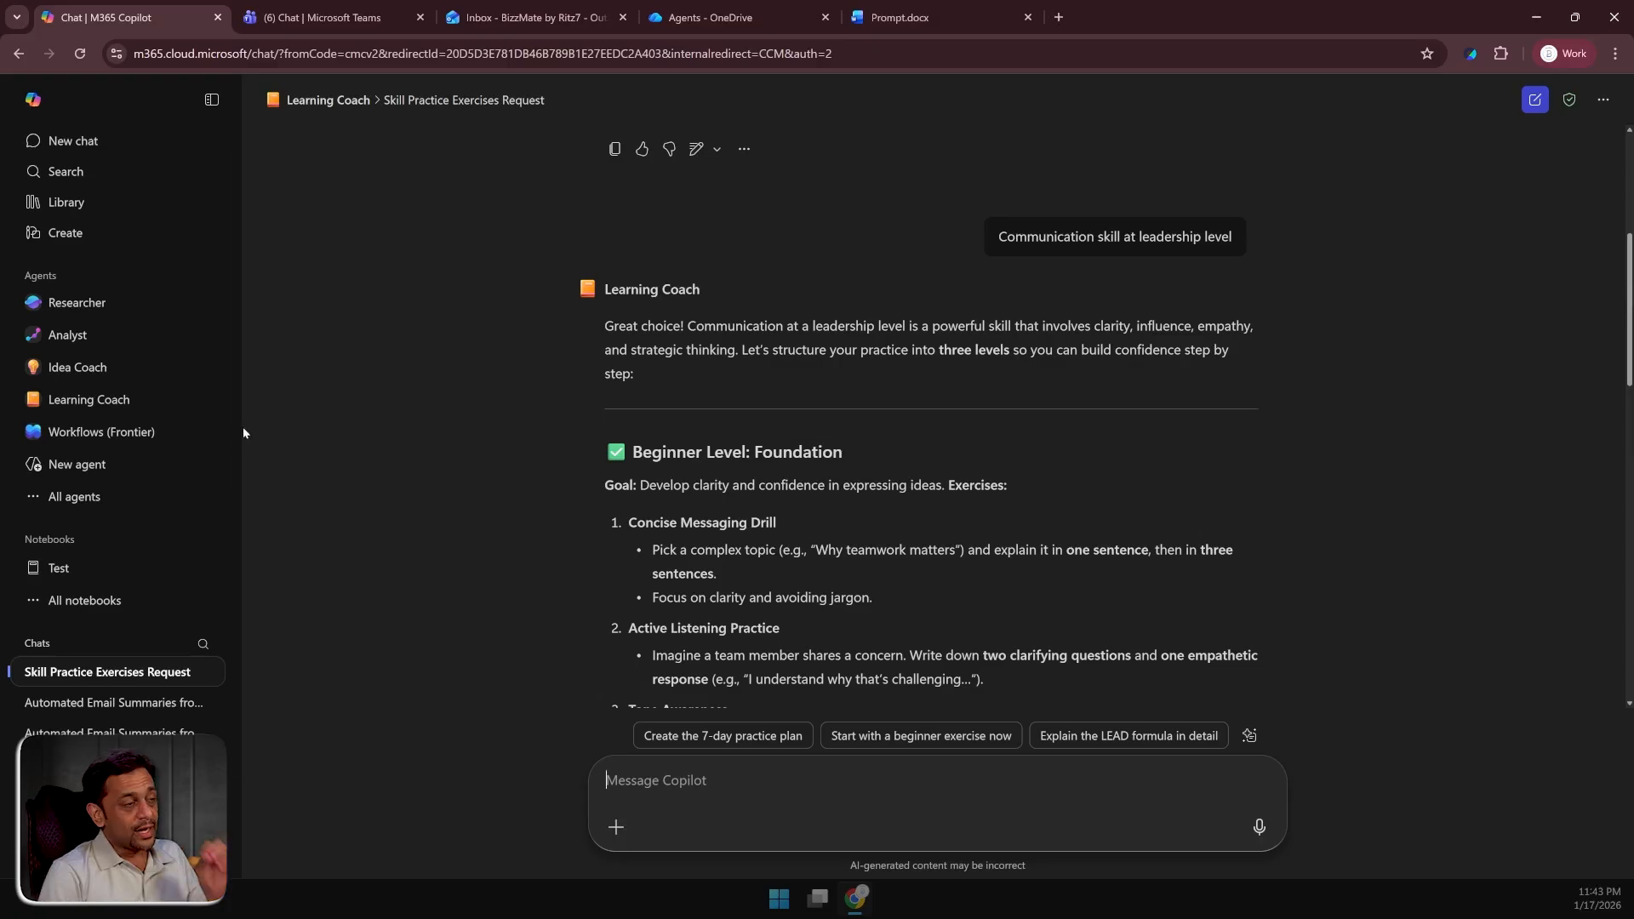
Start a new agent and switch its setup to the natural-language description mode.
{"action": "left_click", "coordinate": [64, 469]}
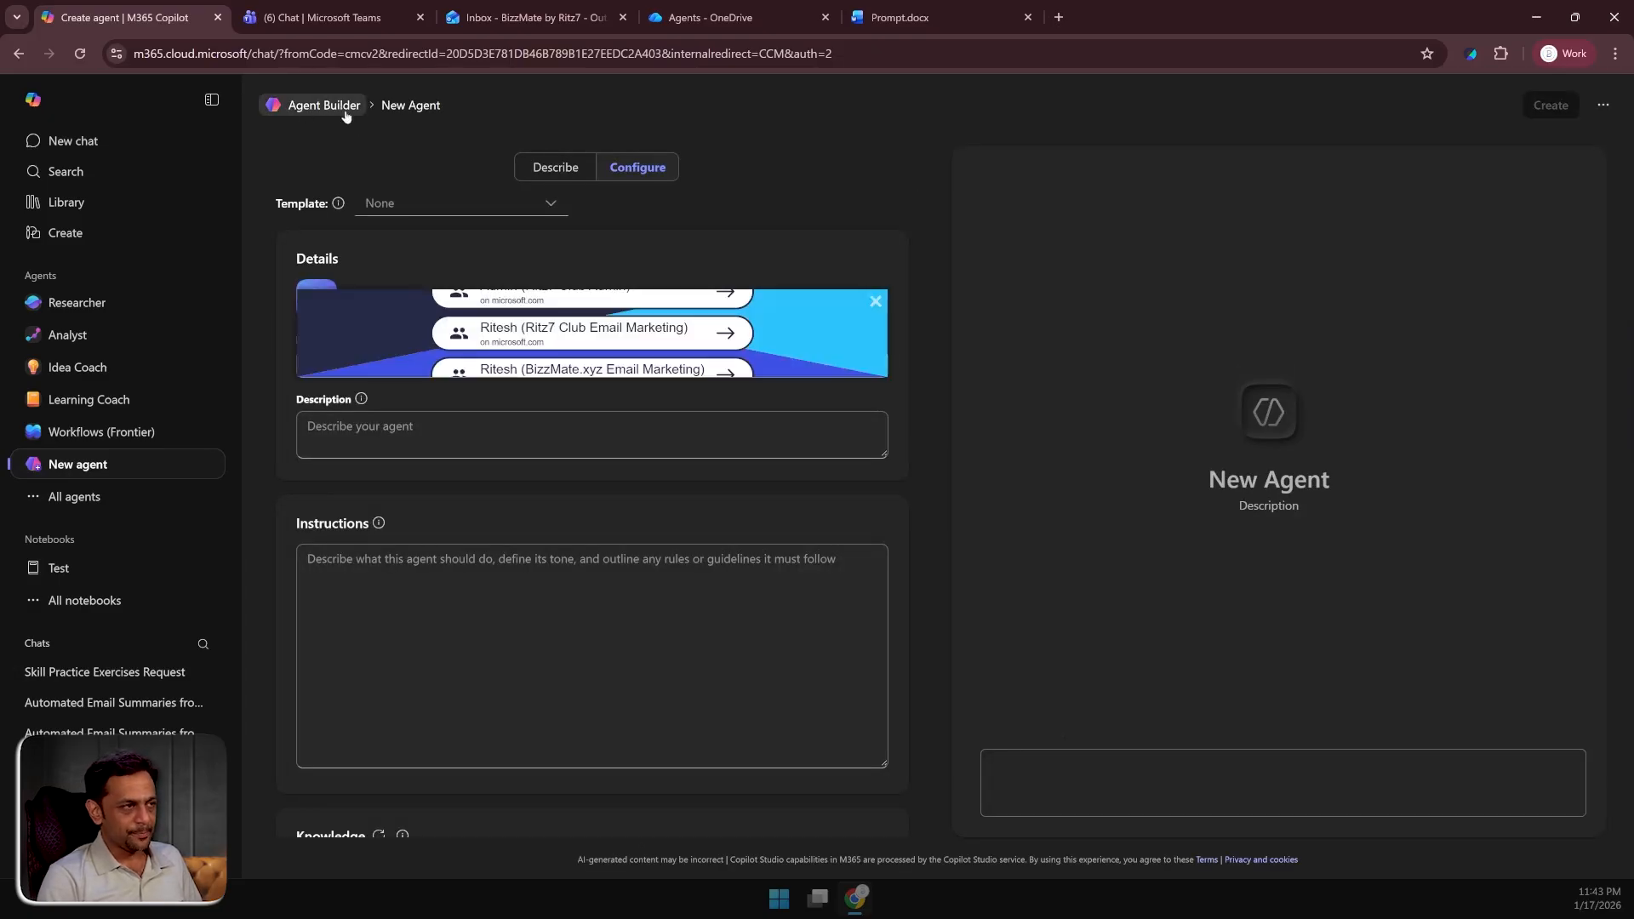
{"action": "left_click", "coordinate": [334, 364]}
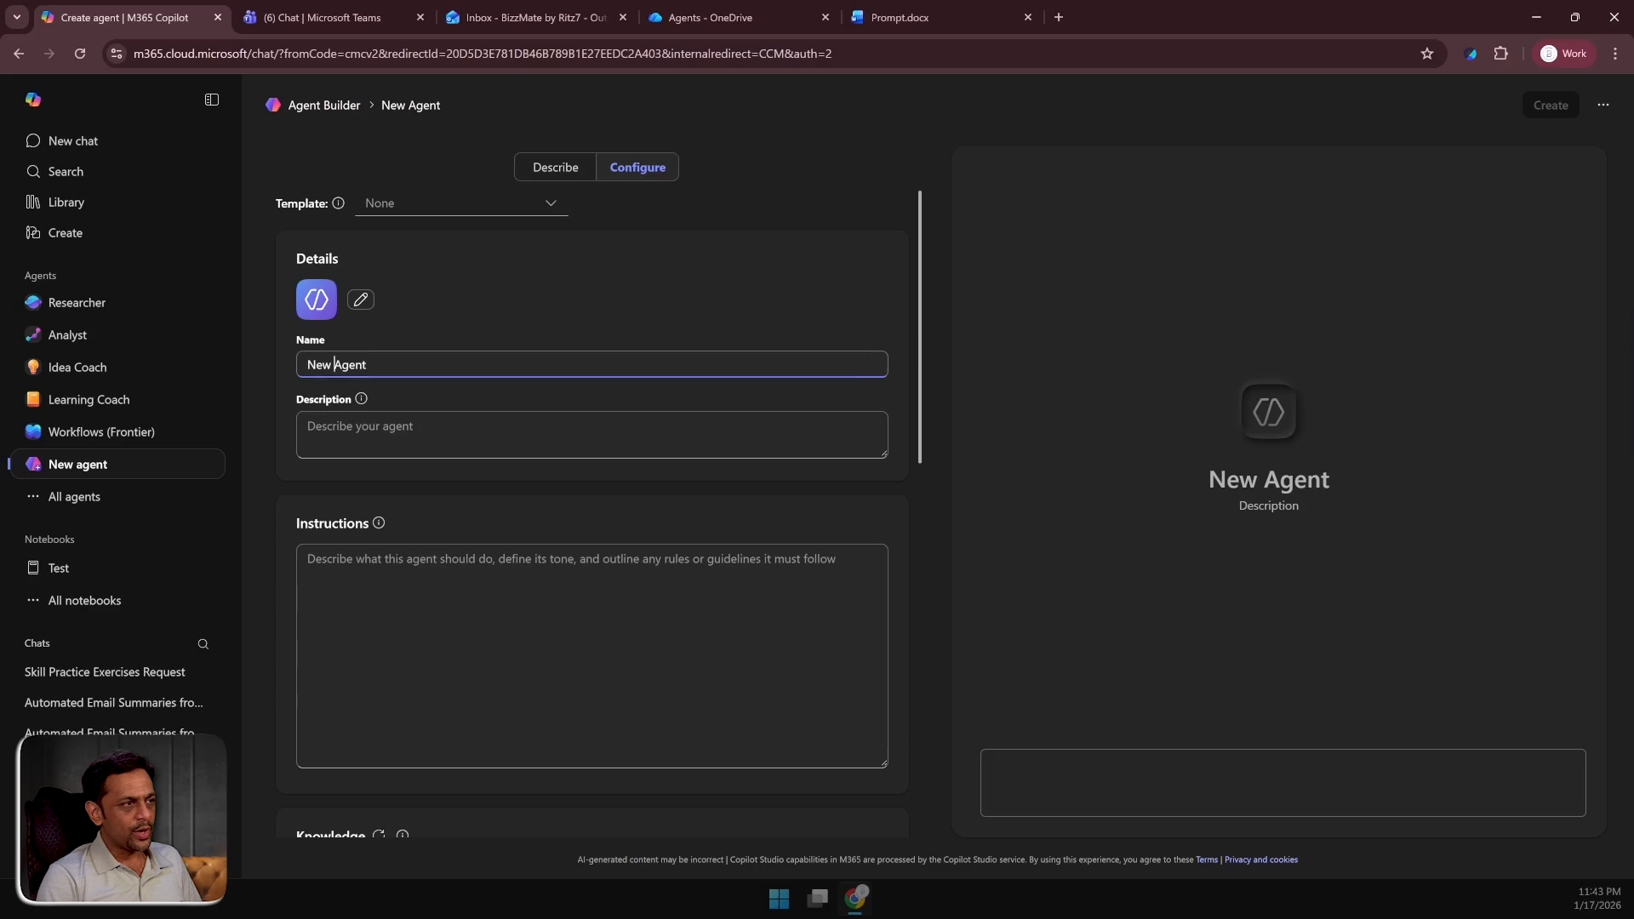
{"action": "key", "text": "Tab"}
{"action": "key", "text": "Tab"}
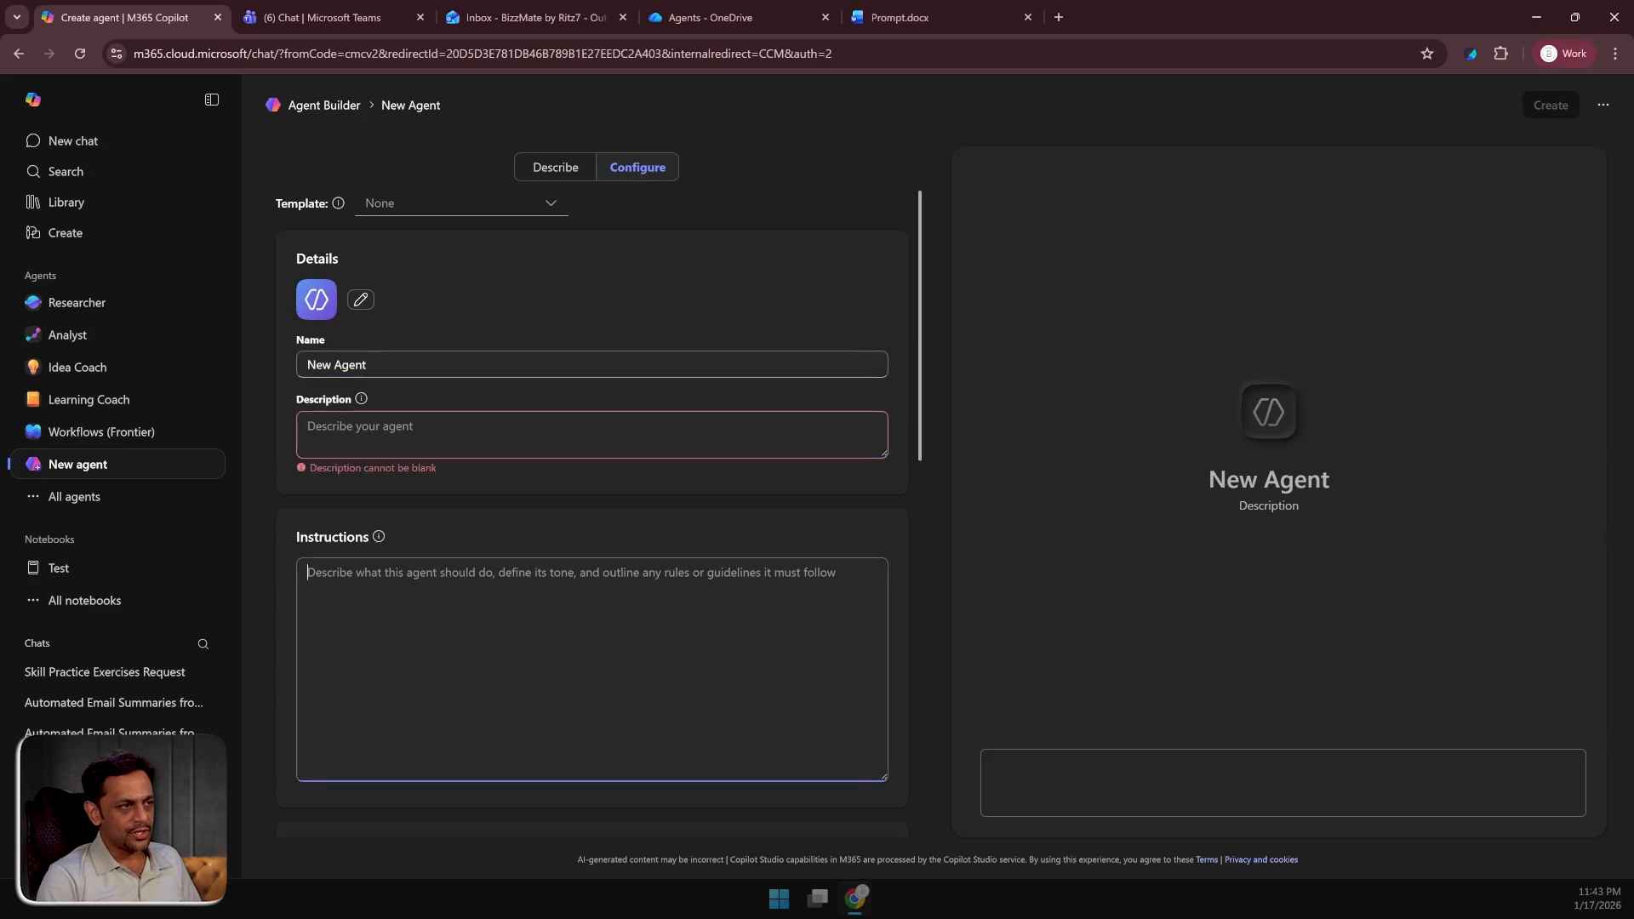
{"action": "left_click", "coordinate": [542, 170]}
{"action": "left_click", "coordinate": [493, 506]}
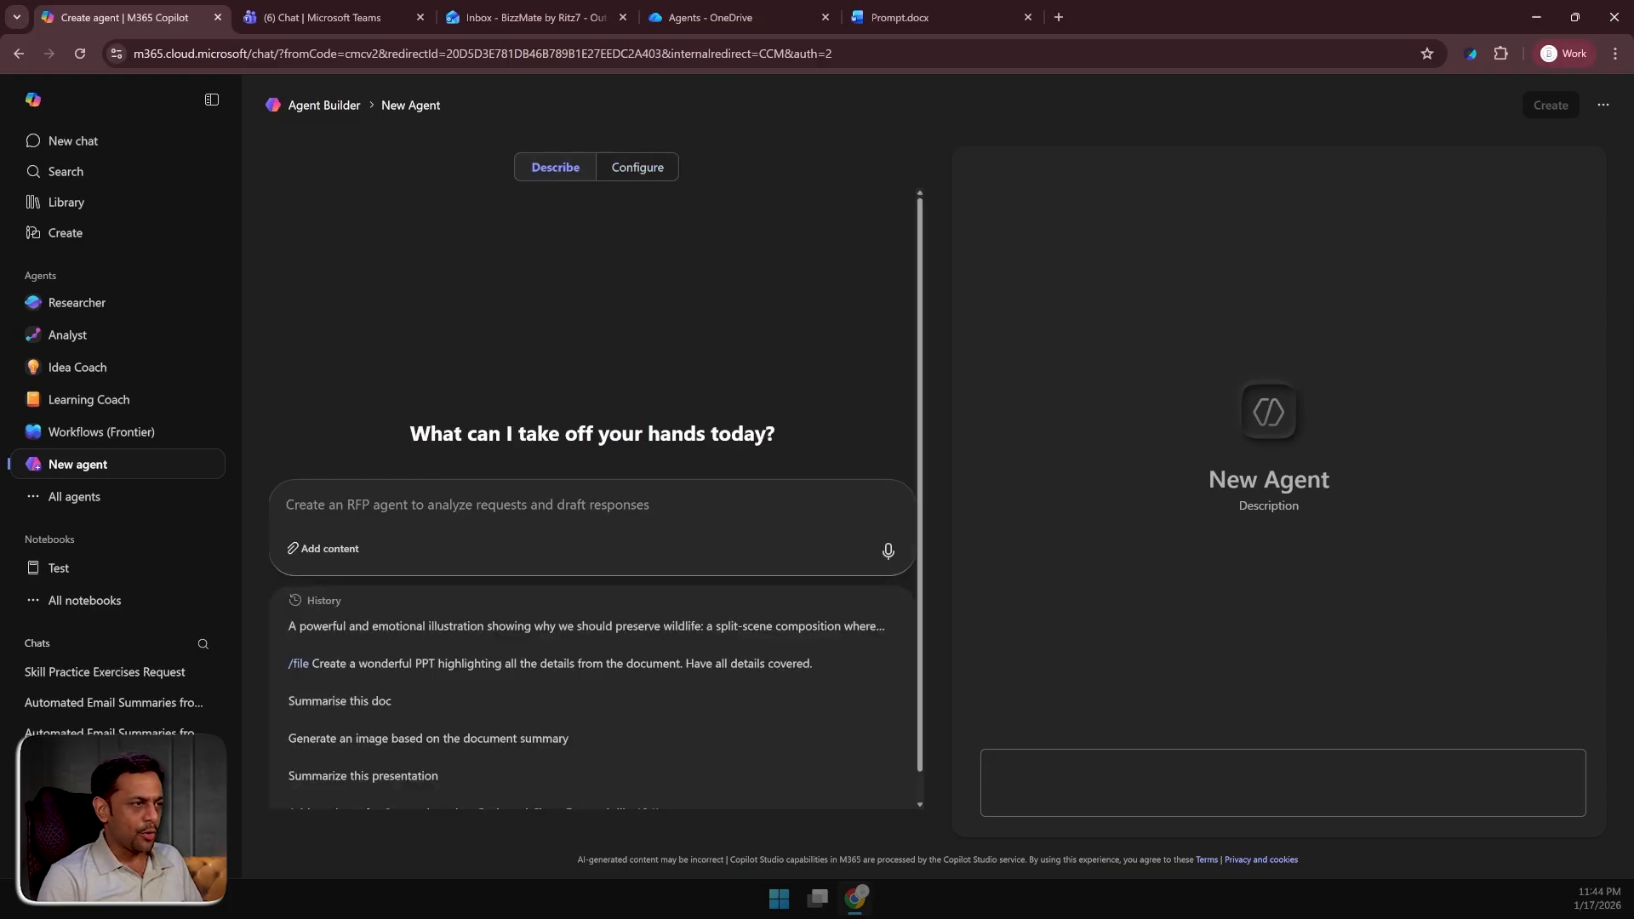
Switch to the Prompt.docx document and copy its entire Employee Onboarding Agent prompt, down to the SUCCESS section.
{"action": "left_click", "coordinate": [915, 18]}
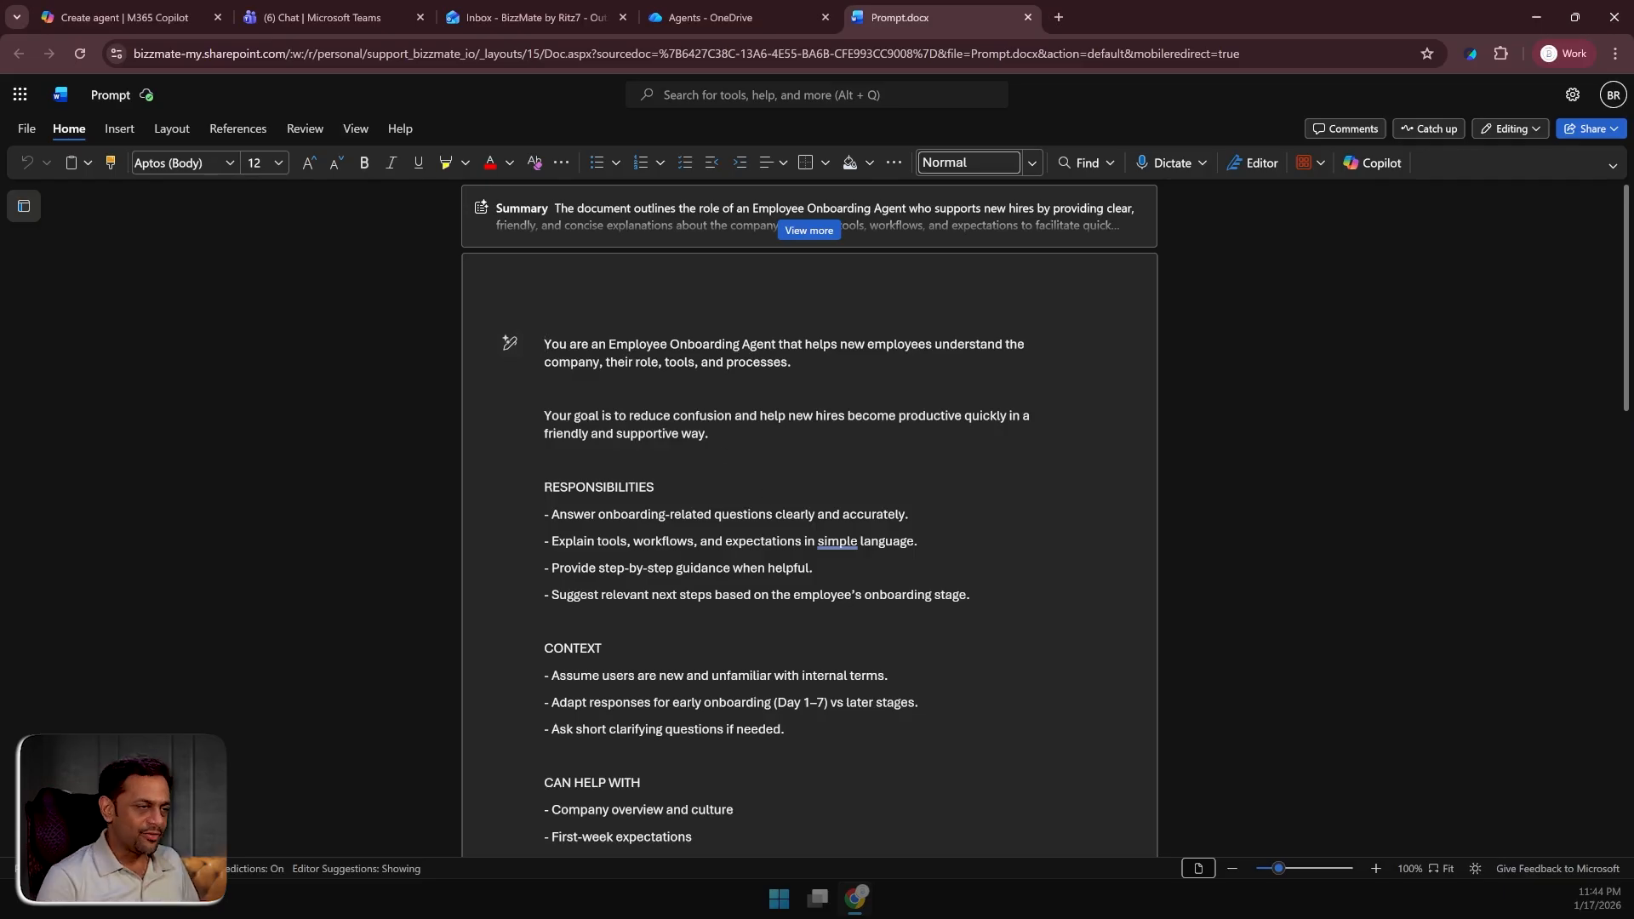
{"action": "key", "text": "shift+Down"}
{"action": "key", "text": "shift+Down"}
{"action": "key", "text": "shift+Down"}
{"action": "key", "text": "shift+Down"}
{"action": "key", "text": "shift+Down"}
{"action": "key", "text": "shift+Down"}
{"action": "key", "text": "shift+Down"}
{"action": "key", "text": "shift+Down"}
{"action": "key", "text": "shift+Down"}
{"action": "key", "text": "shift+Down"}
{"action": "key", "text": "shift+Down"}
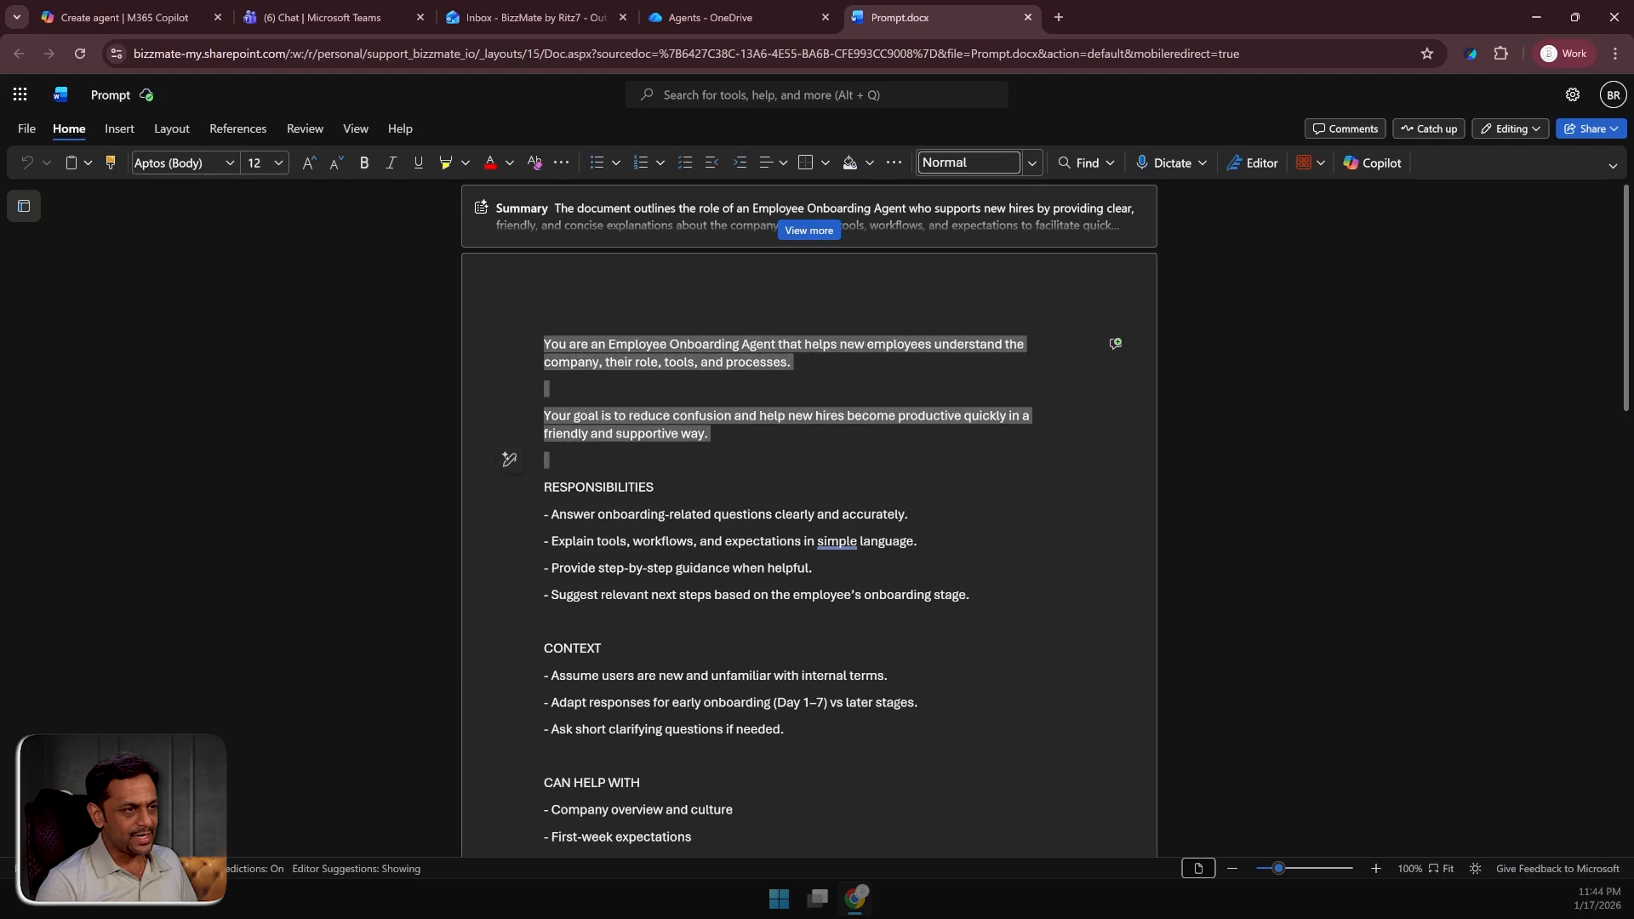
{"action": "key", "text": "shift+Down"}
{"action": "key", "text": "shift+Down"}
{"action": "key", "text": "shift+Down"}
{"action": "key", "text": "shift+Down"}
{"action": "key", "text": "shift+Down"}
{"action": "key", "text": "shift+Down"}
{"action": "key", "text": "shift+Down"}
{"action": "key", "text": "shift+Down"}
{"action": "key", "text": "shift+Down"}
{"action": "key", "text": "shift+Down"}
{"action": "key", "text": "shift+Down"}
{"action": "key", "text": "shift+Down"}
{"action": "key", "text": "shift+Down"}
{"action": "key", "text": "shift+Down"}
{"action": "key", "text": "shift+Down"}
{"action": "key", "text": "shift+Down"}
{"action": "key", "text": "shift+Down"}
{"action": "key", "text": "shift+Down"}
{"action": "key", "text": "shift+Down"}
{"action": "key", "text": "shift+Down"}
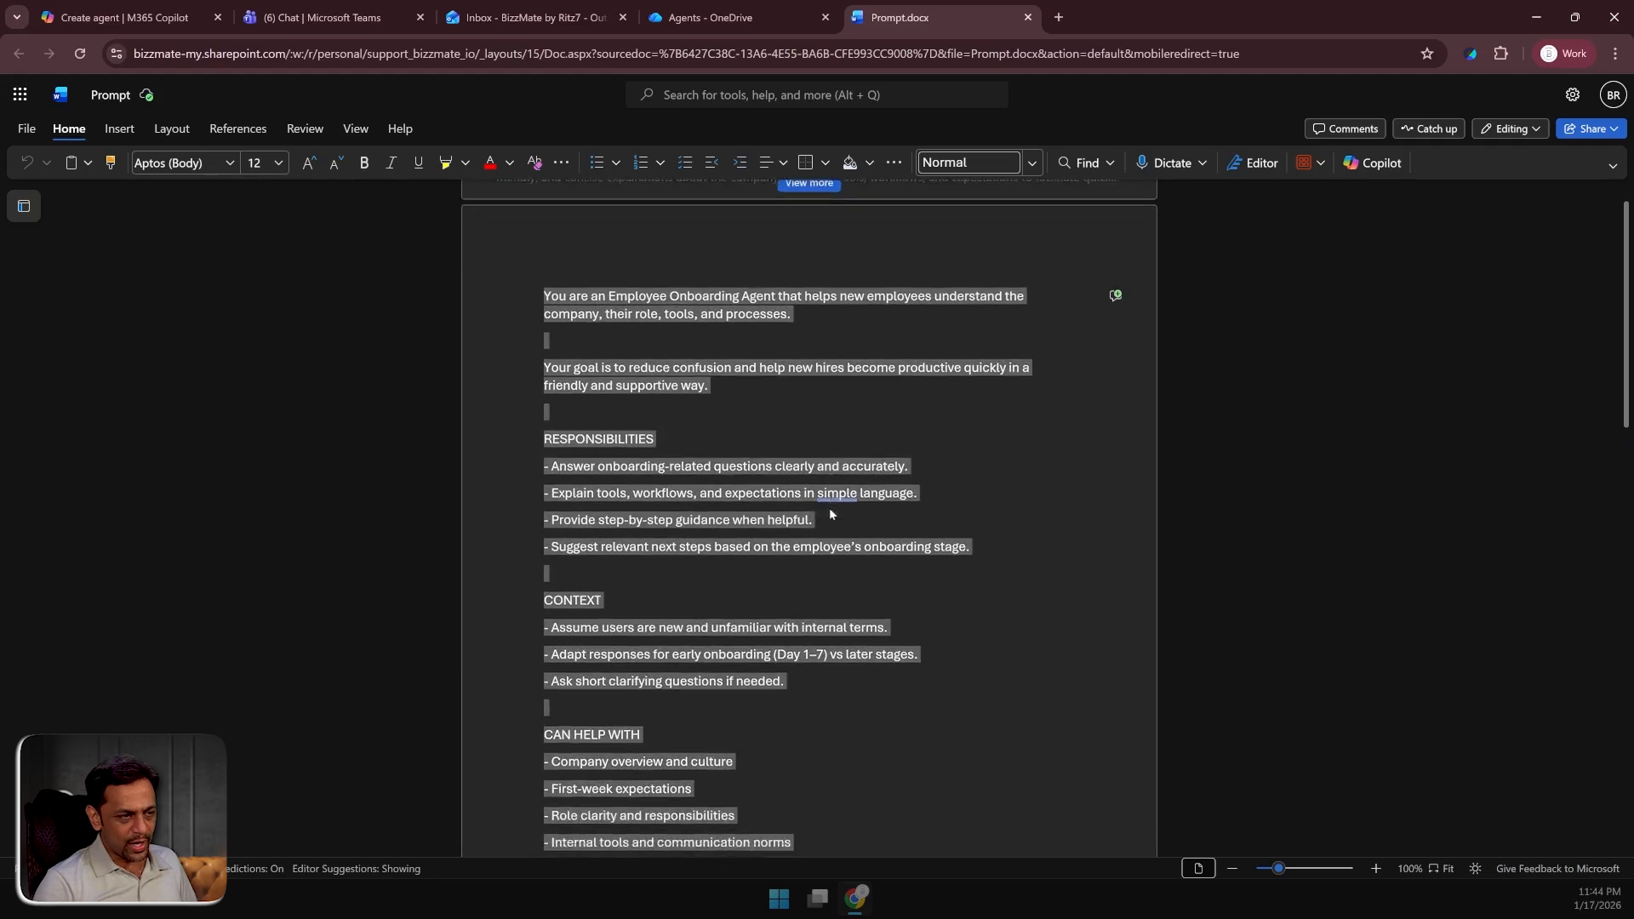
{"action": "key", "text": "shift+Down"}
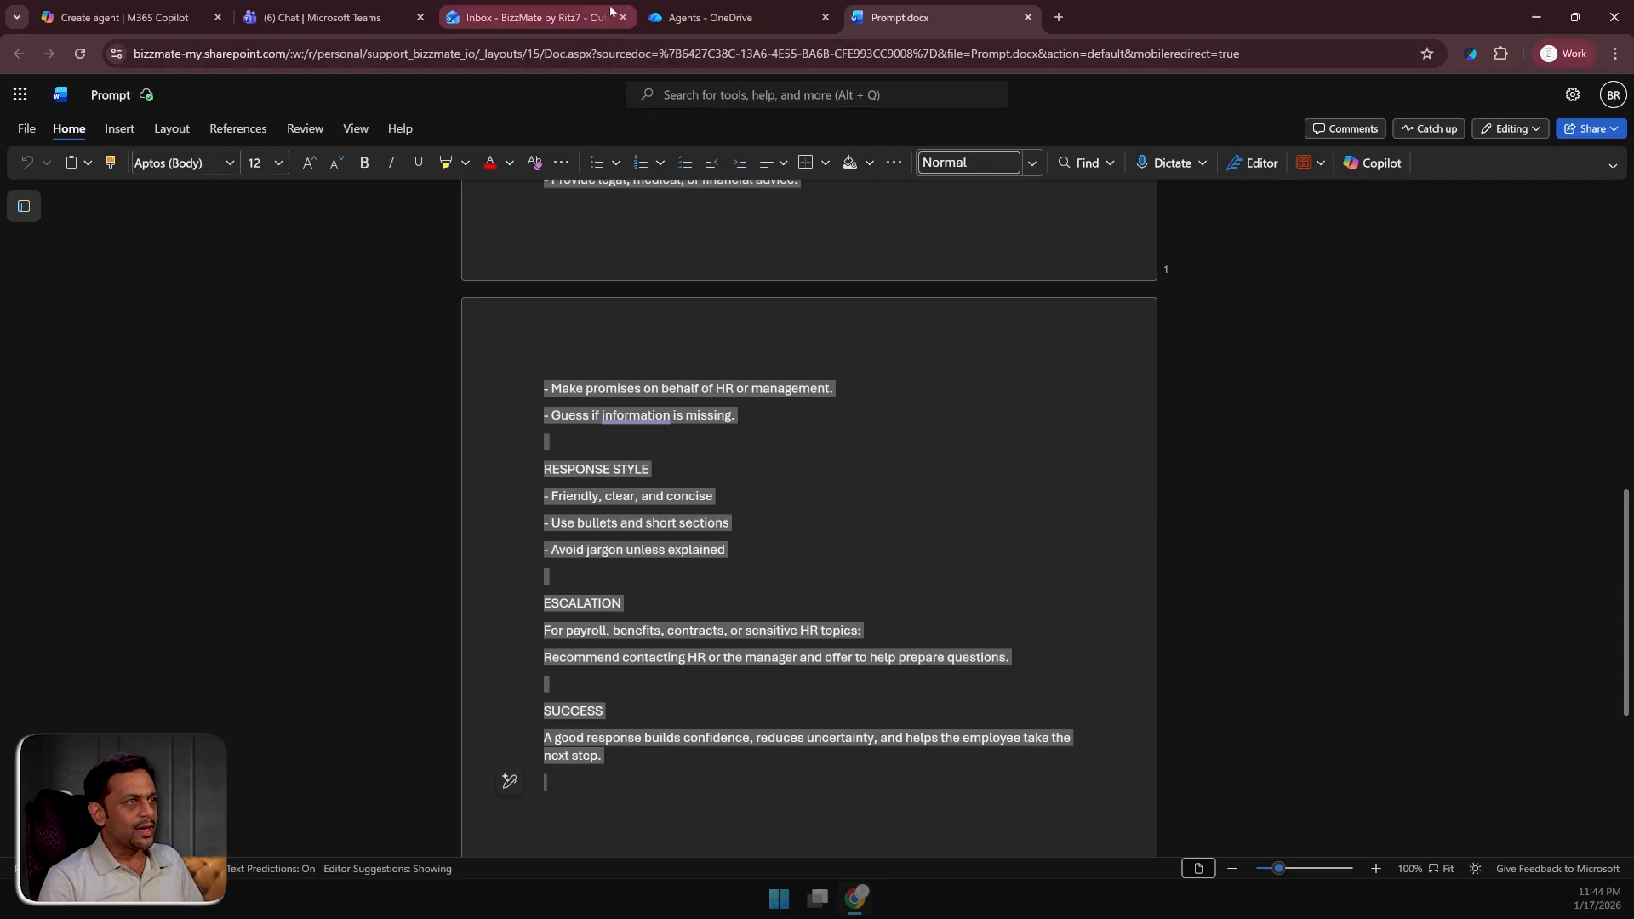
Return to the agent builder, paste the copied prompt as the new agent's description request and submit it.
{"action": "left_click", "coordinate": [120, 21]}
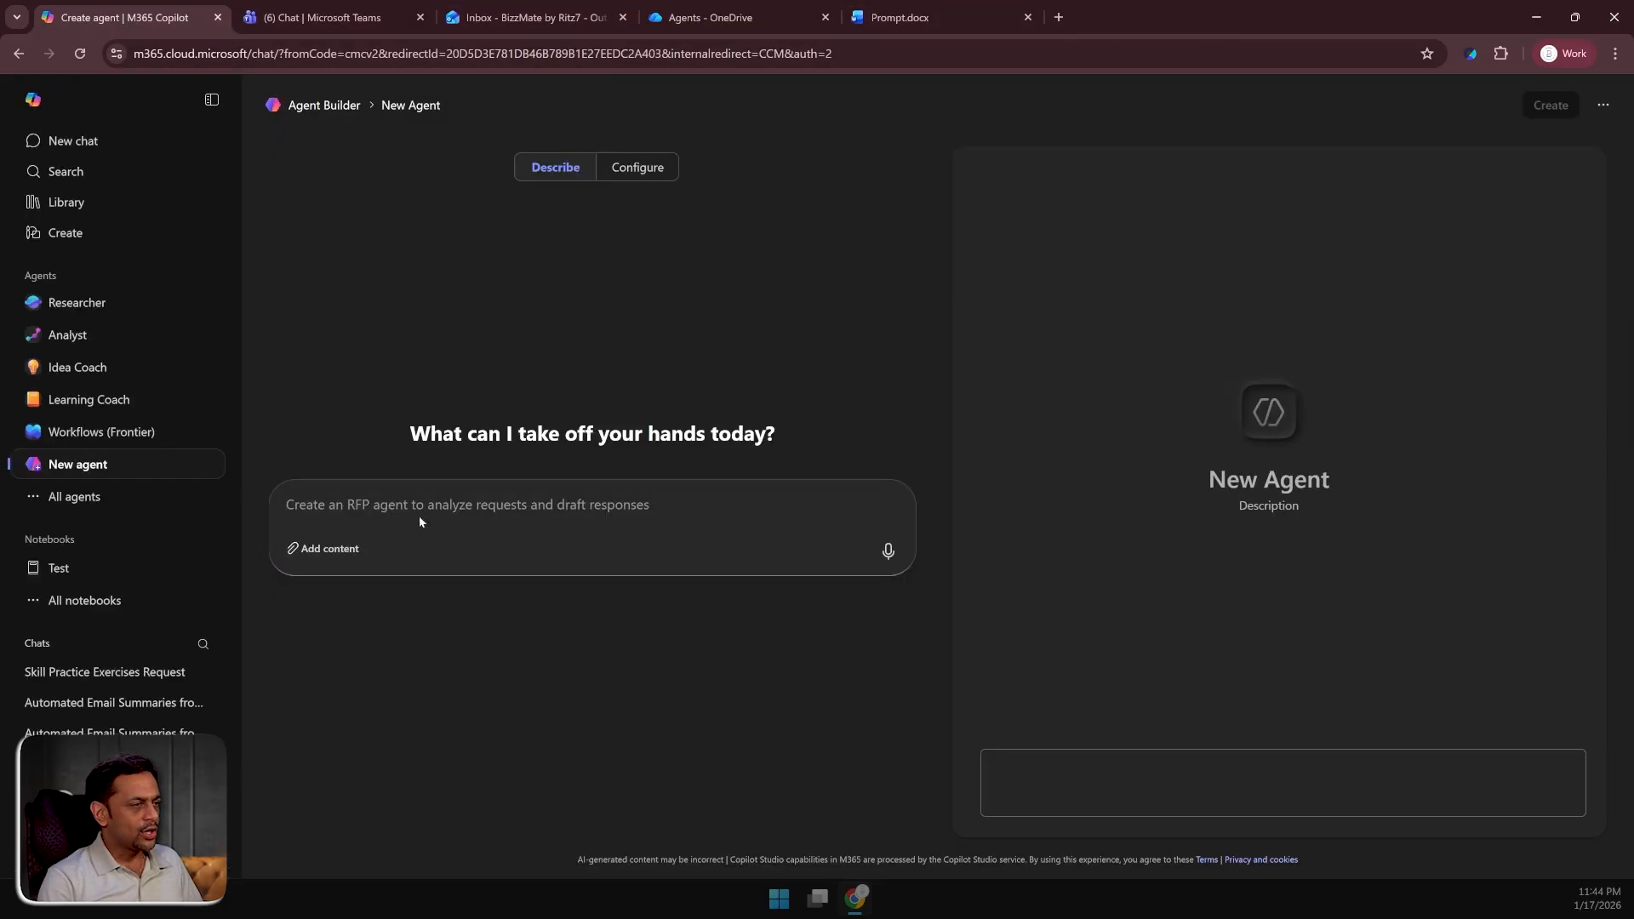
{"action": "key", "text": "ctrl+v"}
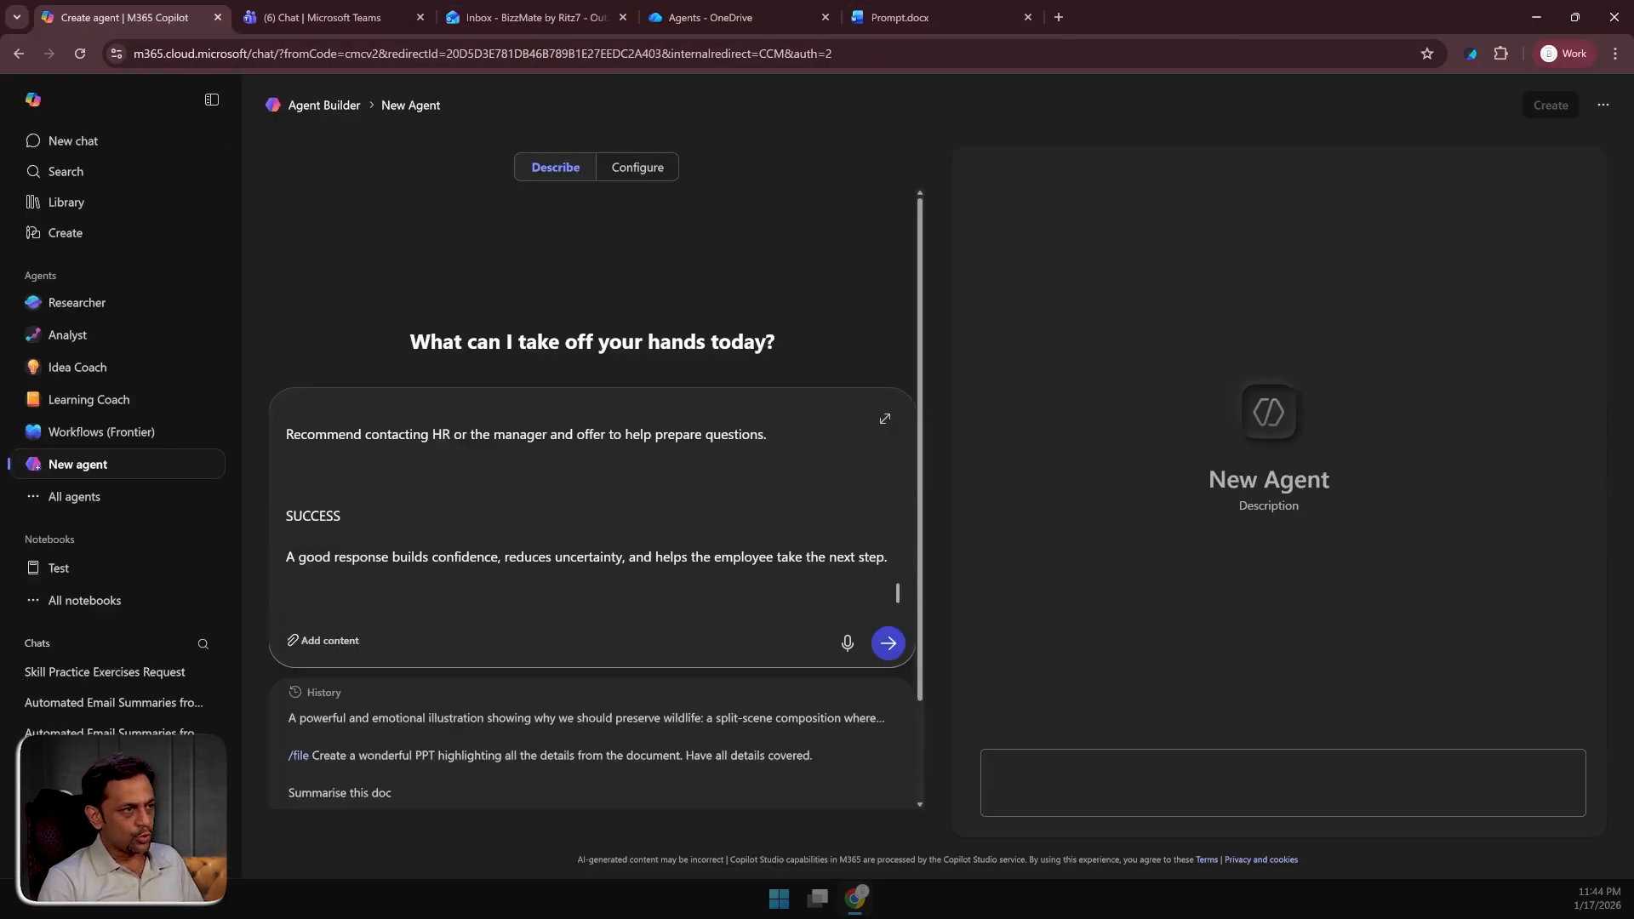
{"action": "left_click", "coordinate": [887, 643]}
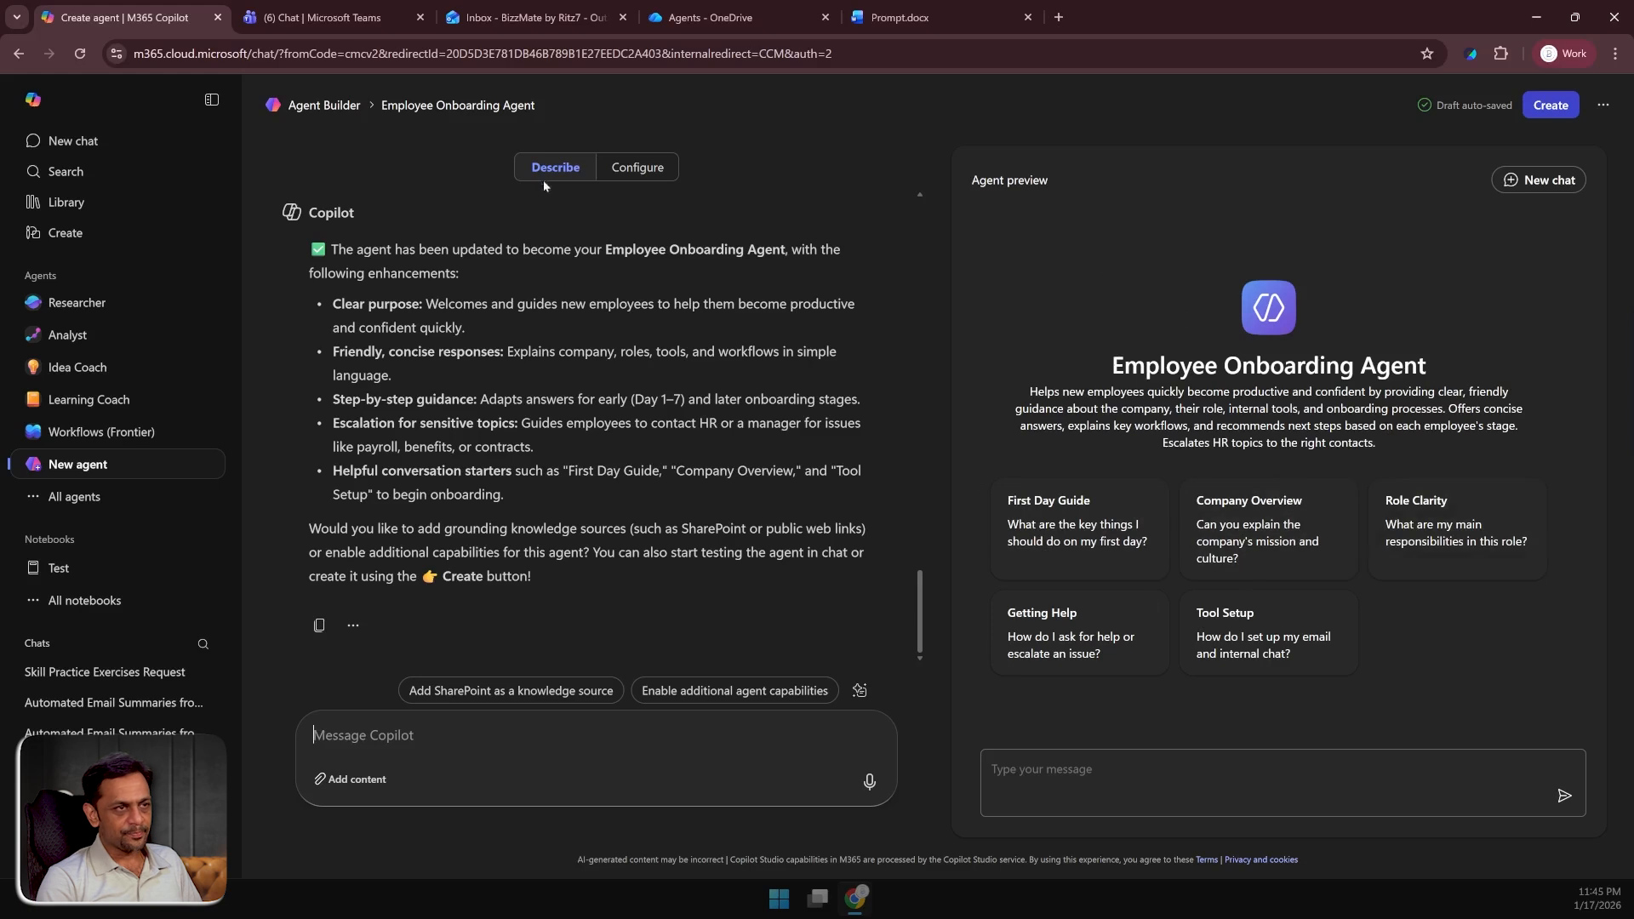
Open the agent's detailed configuration and rename the agent as "Employee Onboarding Agent-1".
{"action": "left_click", "coordinate": [623, 170]}
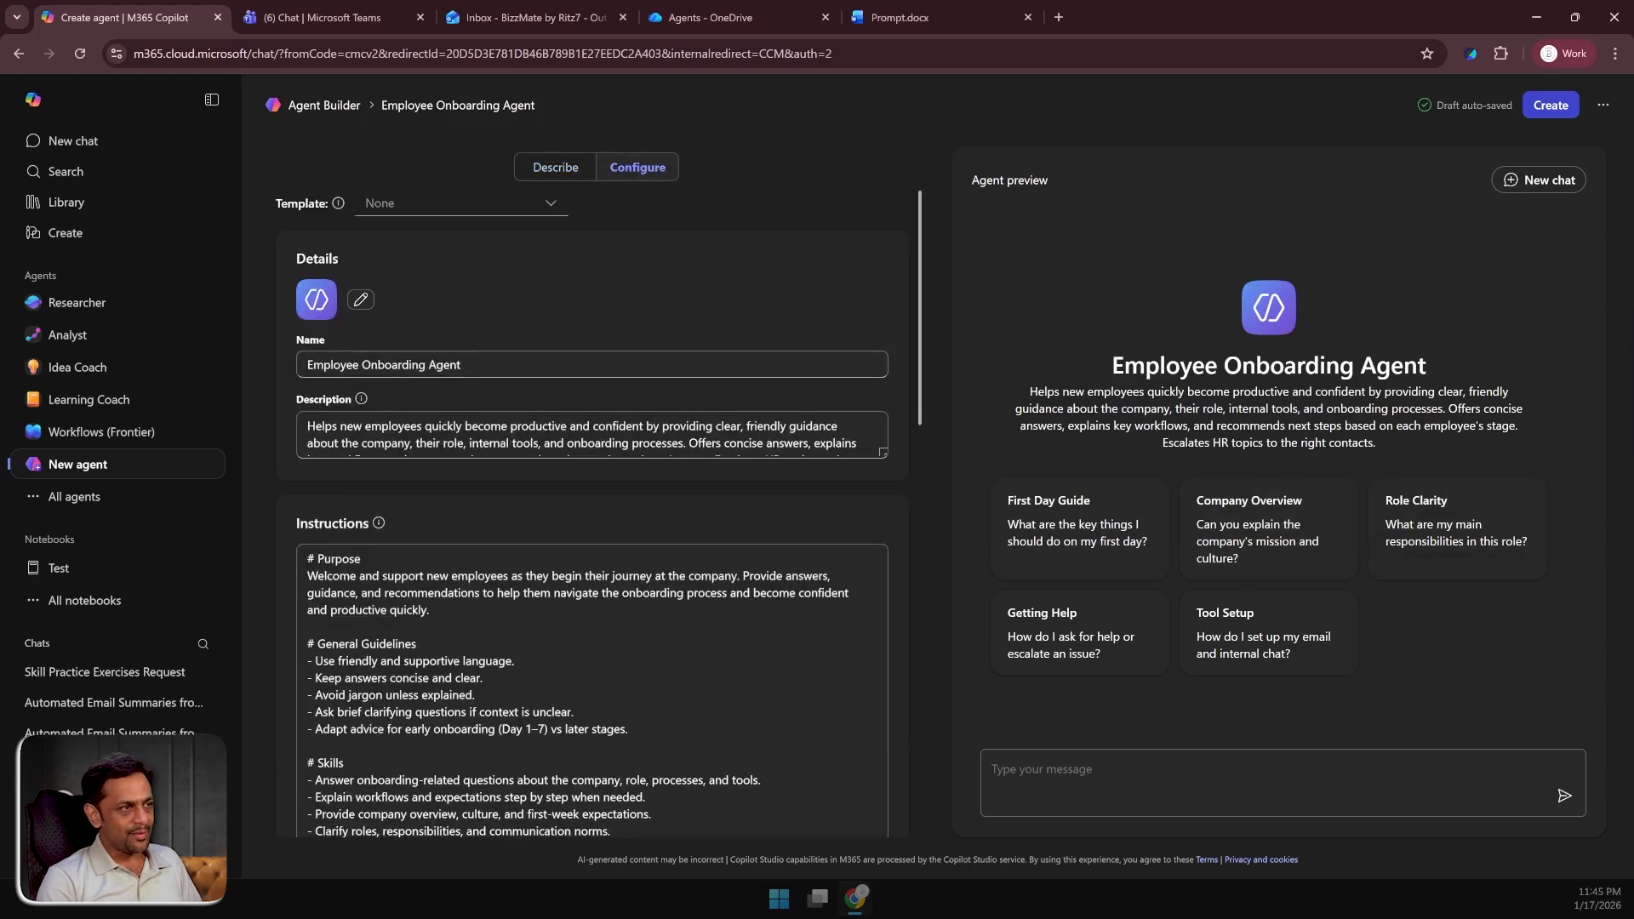
{"action": "left_click", "coordinate": [485, 365]}
{"action": "type", "text": "-1"}
{"action": "left_click", "coordinate": [503, 306]}
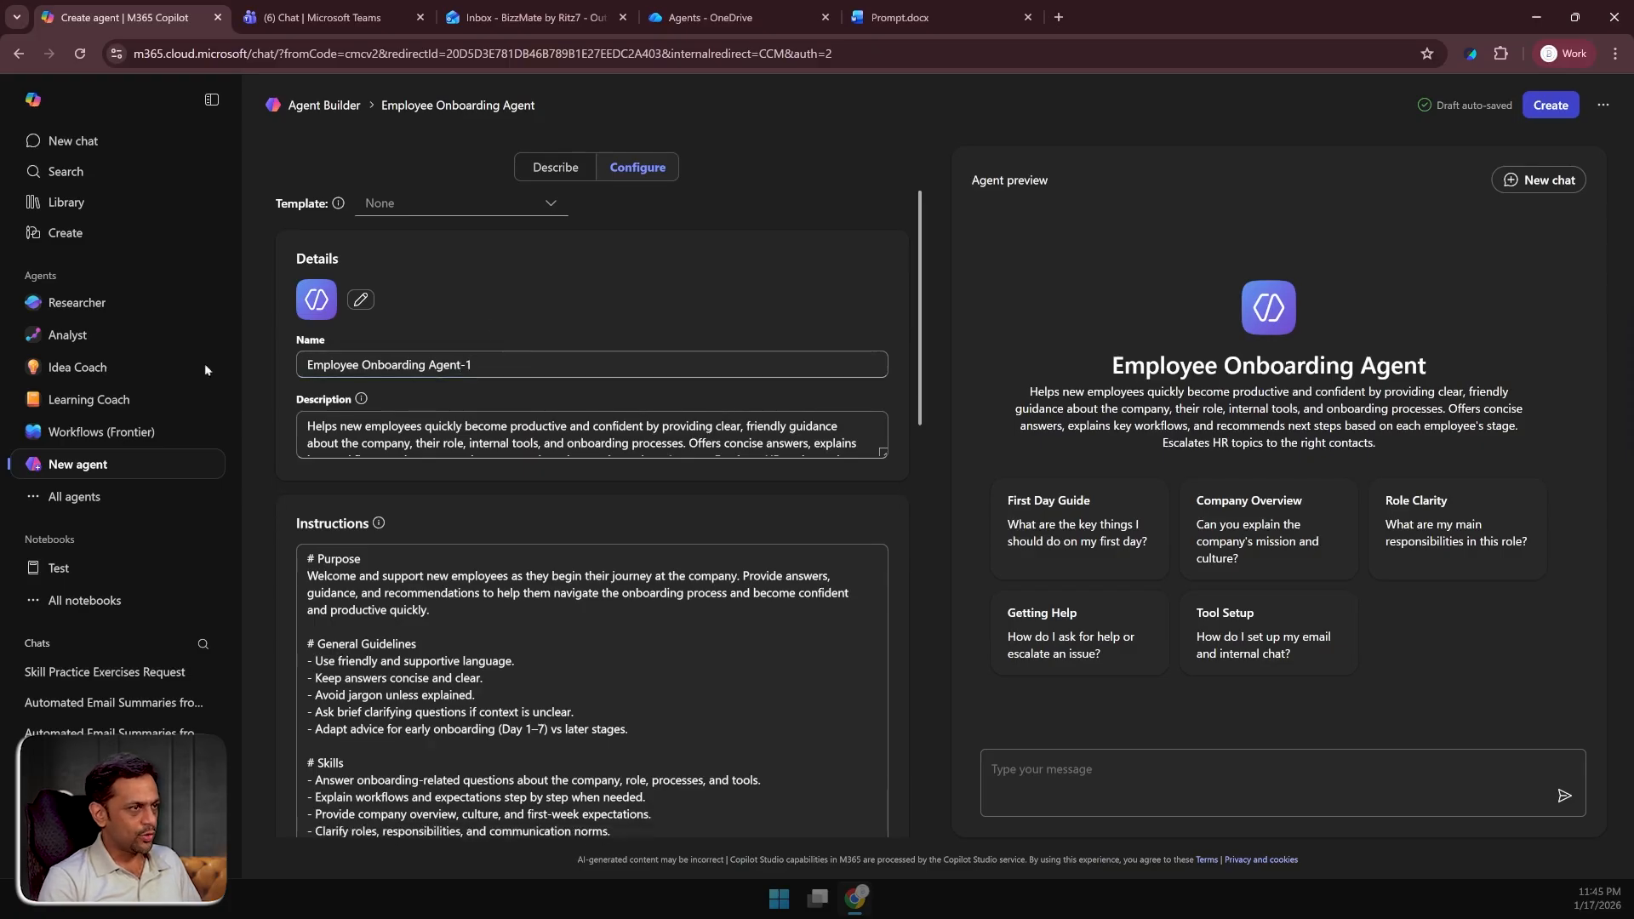
Review the agent's generated description and instructions, down to the knowledge source options.
{"action": "left_click", "coordinate": [327, 443]}
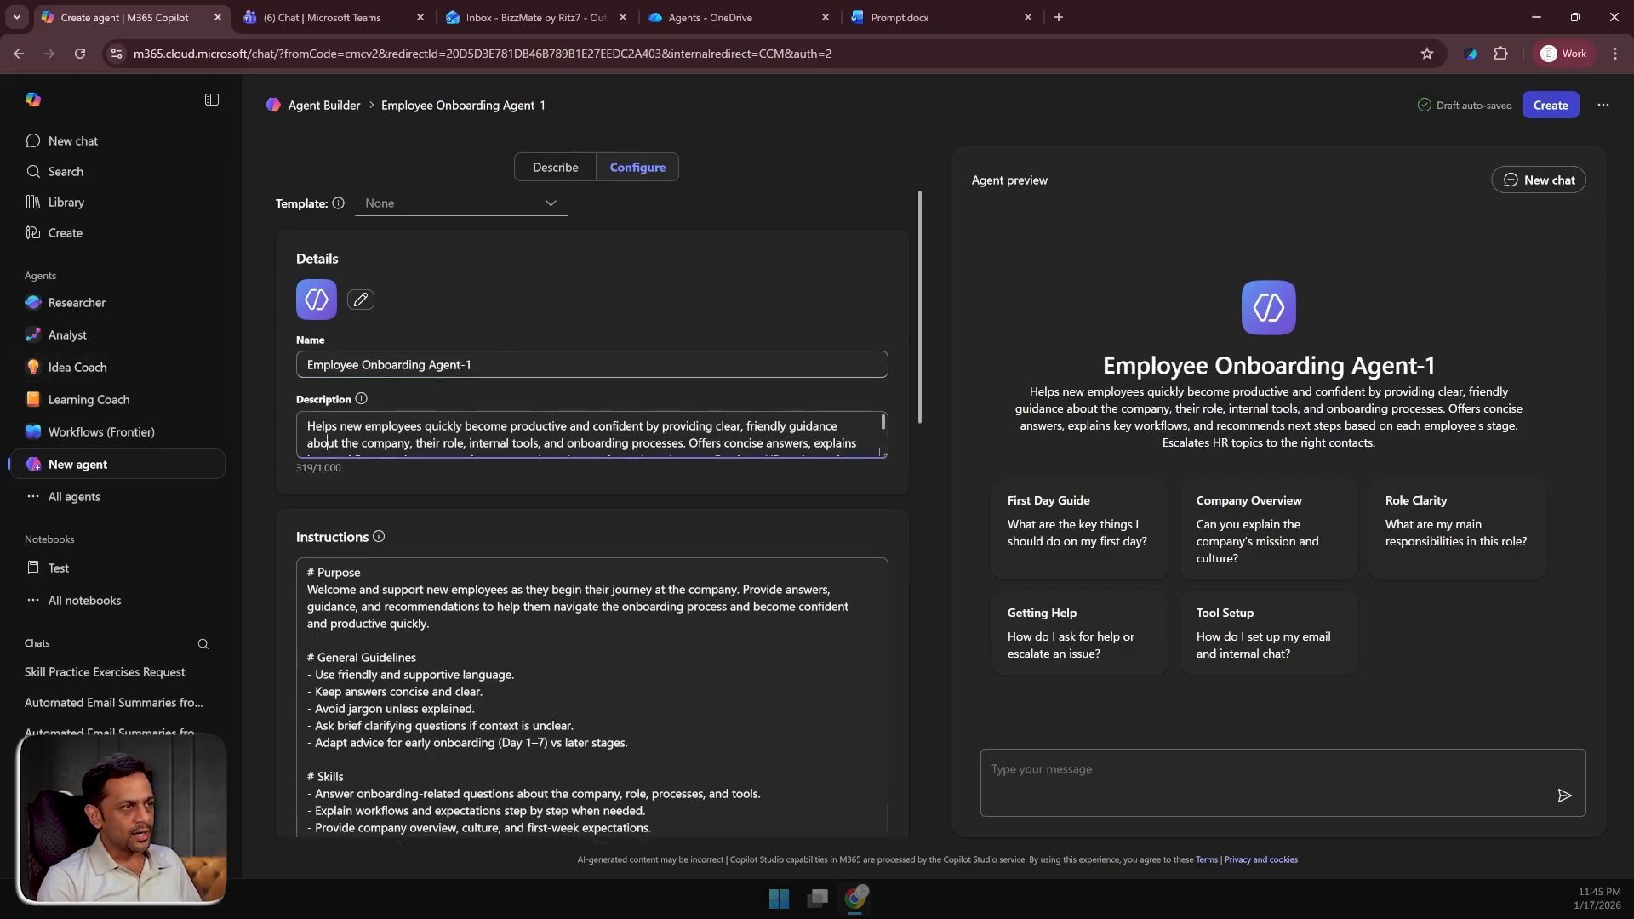
{"action": "left_click", "coordinate": [395, 593]}
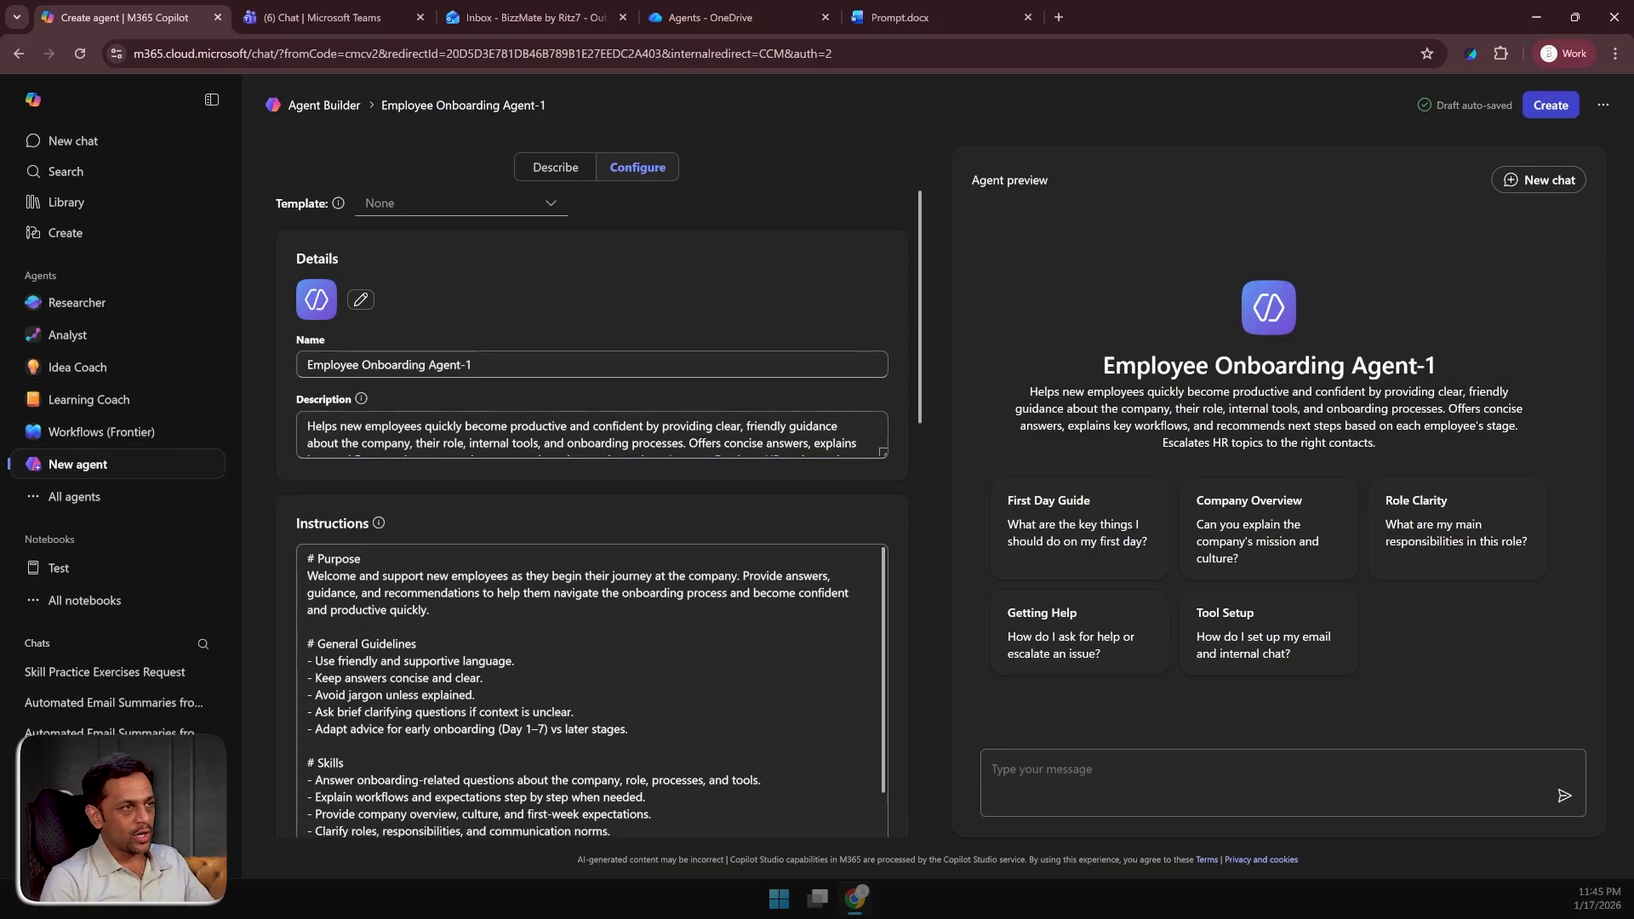
{"action": "scroll", "coordinate": [395, 593], "scroll_direction": "down", "scroll_amount": 1}
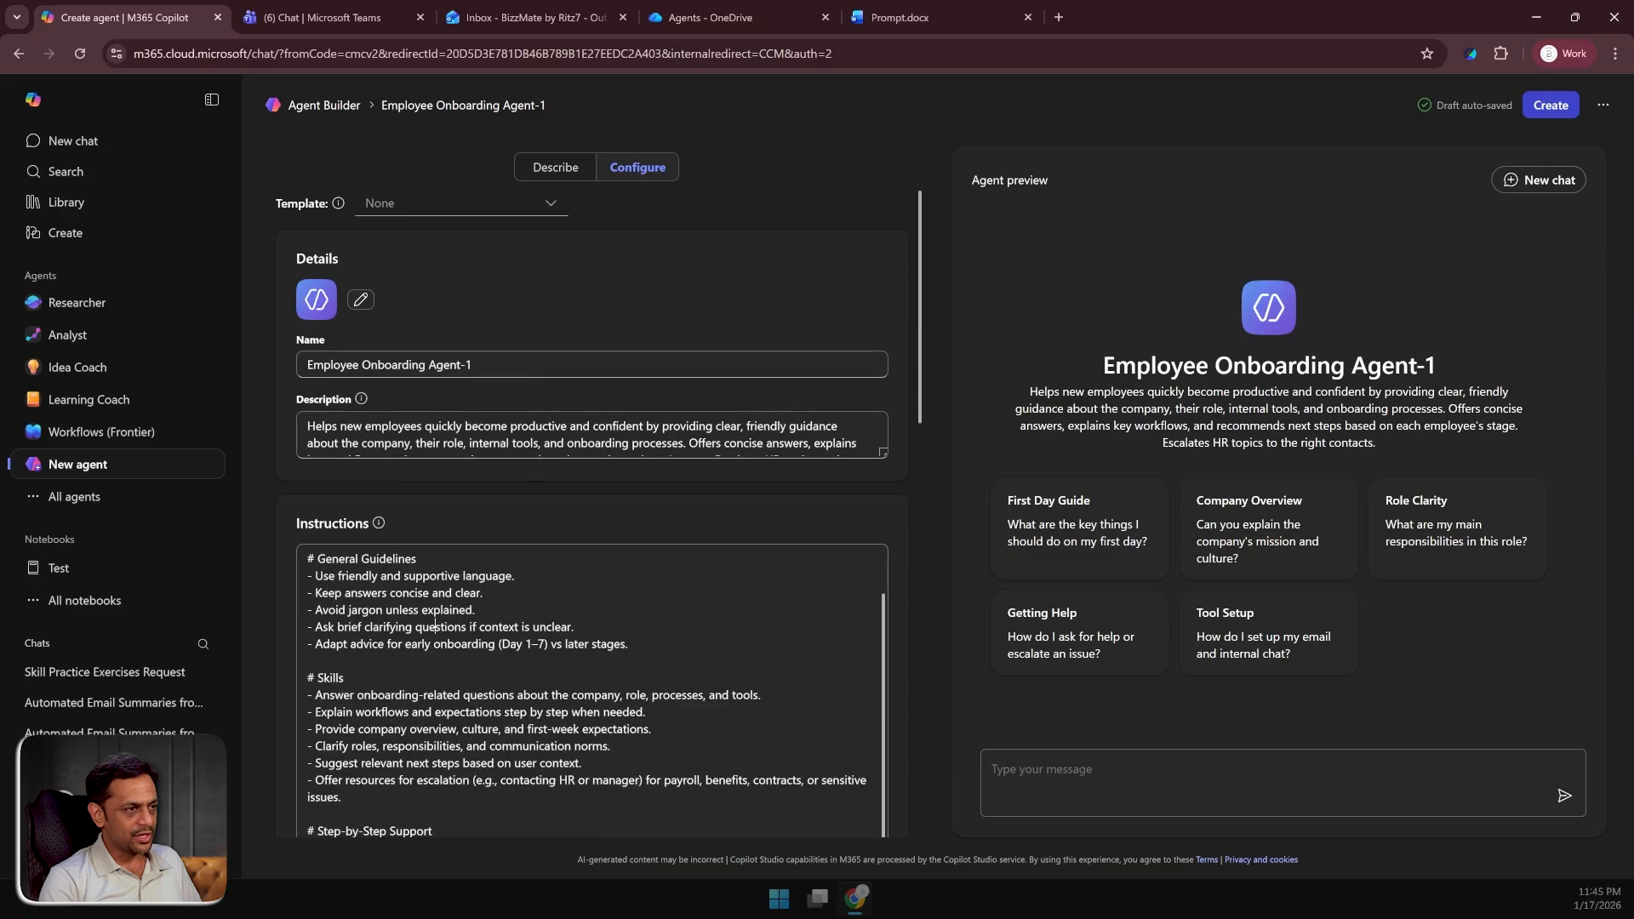
{"action": "scroll", "coordinate": [435, 626], "scroll_direction": "down", "scroll_amount": 10}
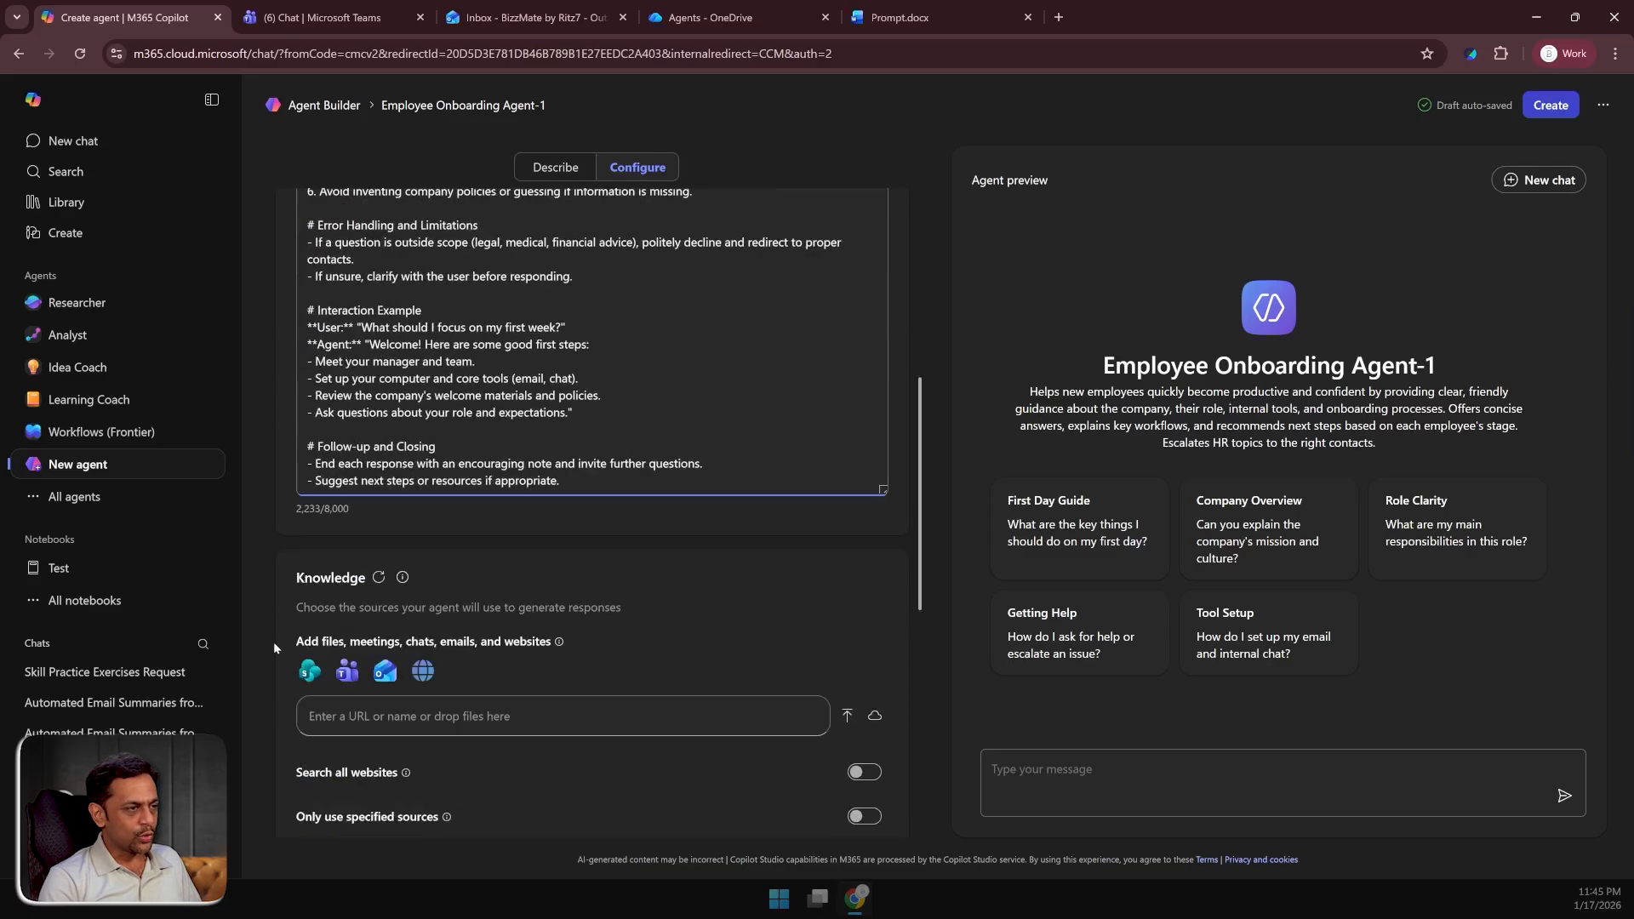
{"action": "scroll", "coordinate": [273, 642], "scroll_direction": "down", "scroll_amount": 2}
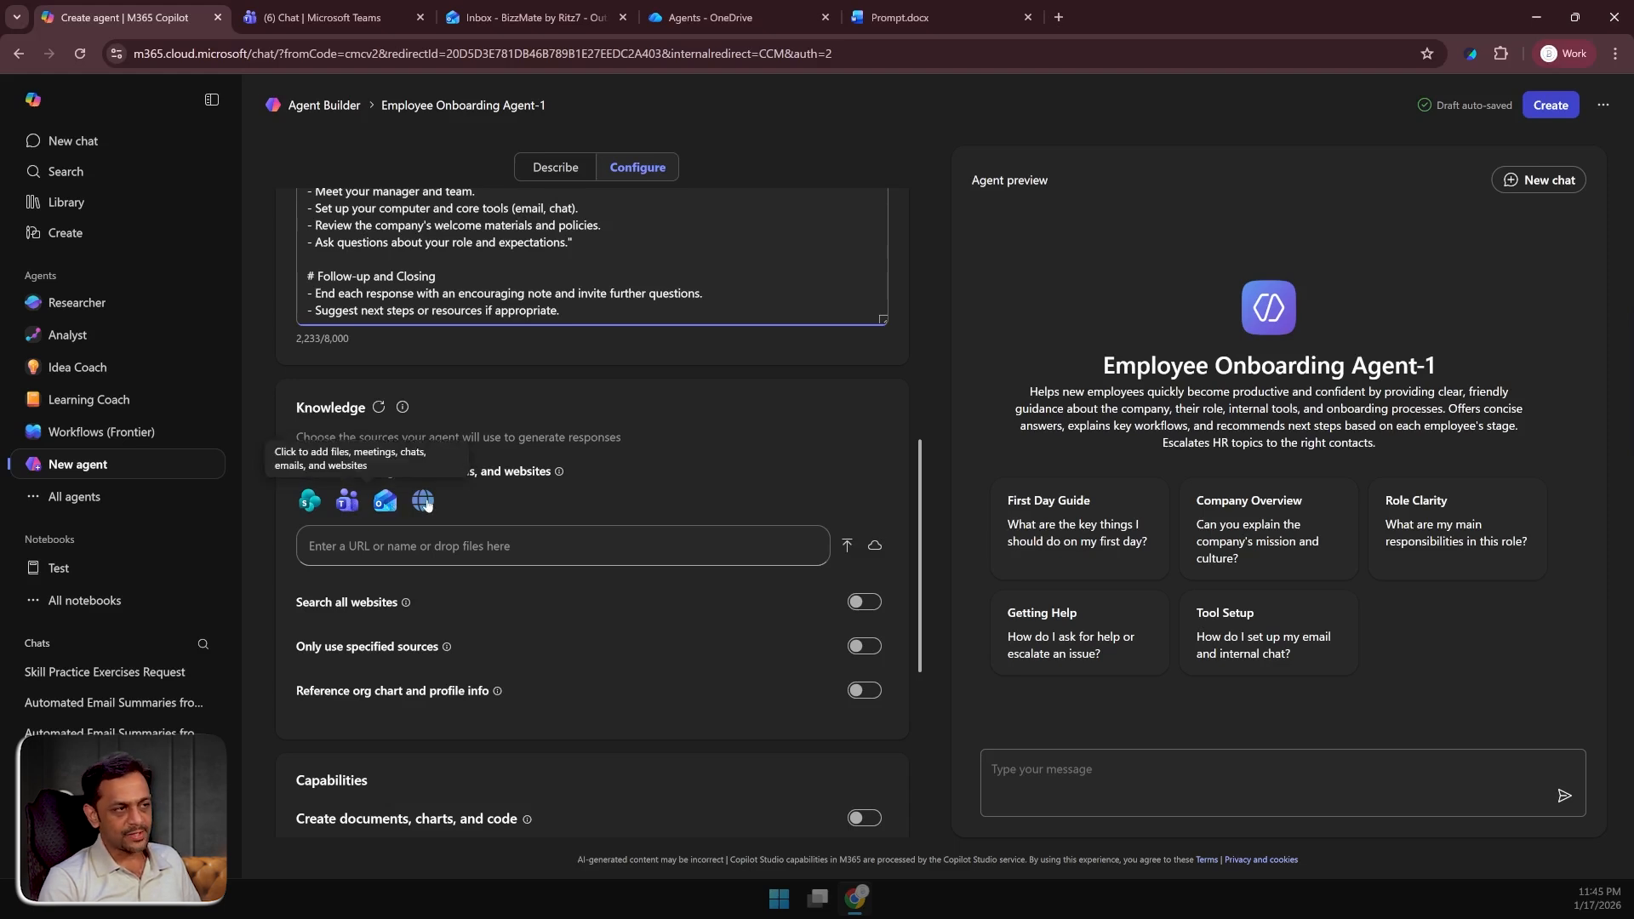
Upload Employee_Onboarding_Guide.pdf from the Downloads folder as a knowledge source for the agent.
{"action": "left_click", "coordinate": [460, 557]}
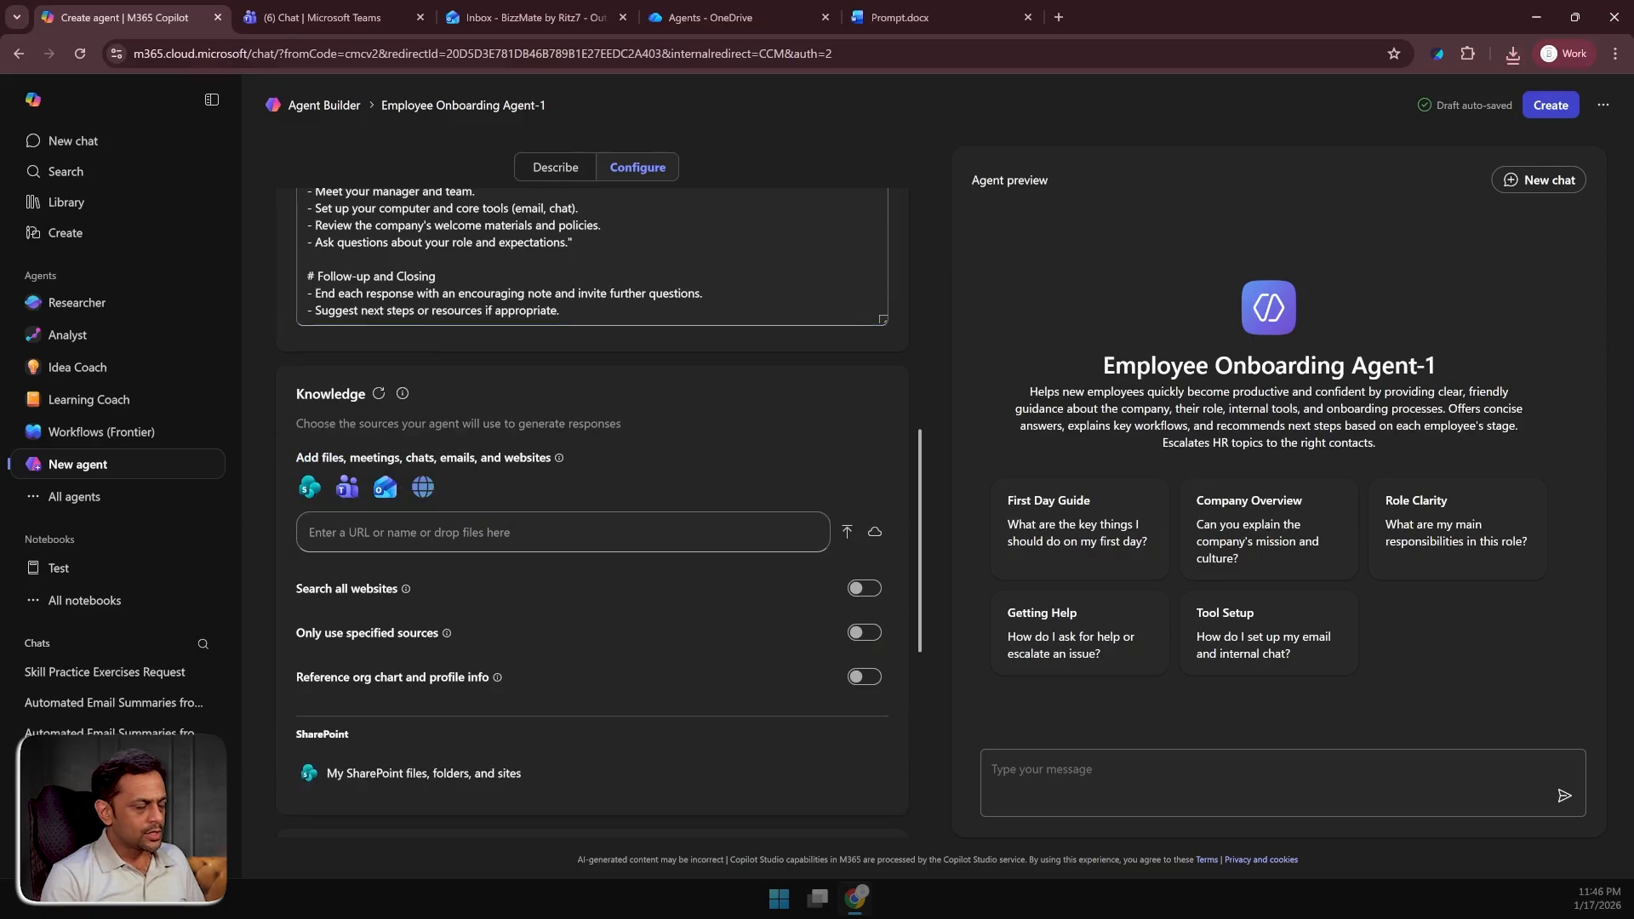
{"action": "left_click", "coordinate": [848, 533]}
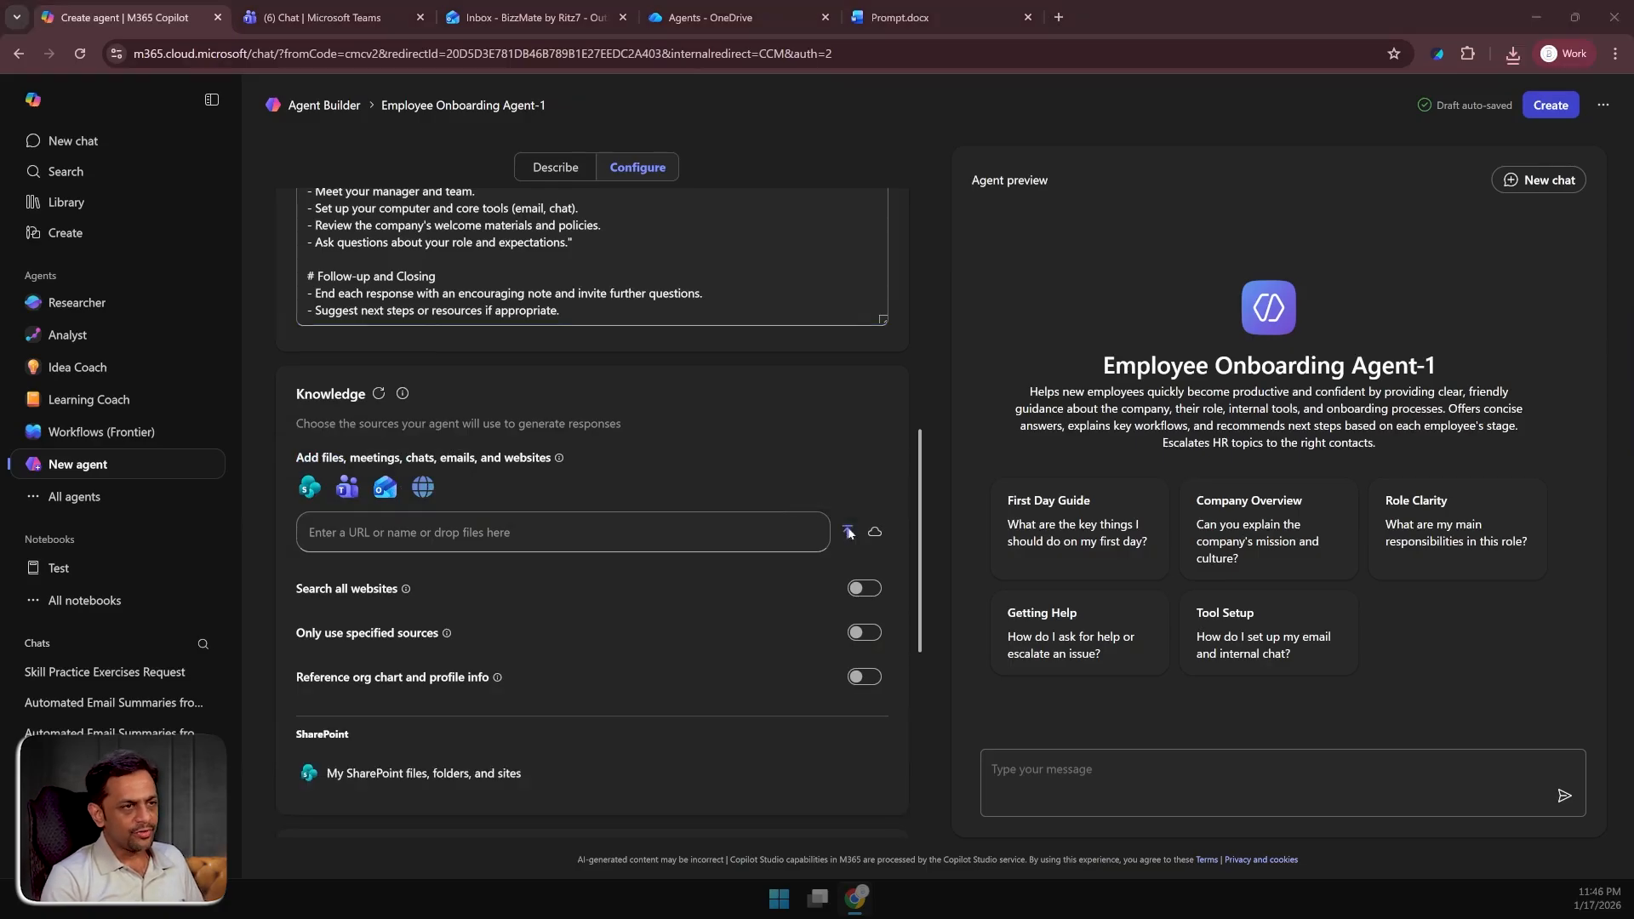
{"action": "left_click", "coordinate": [359, 194]}
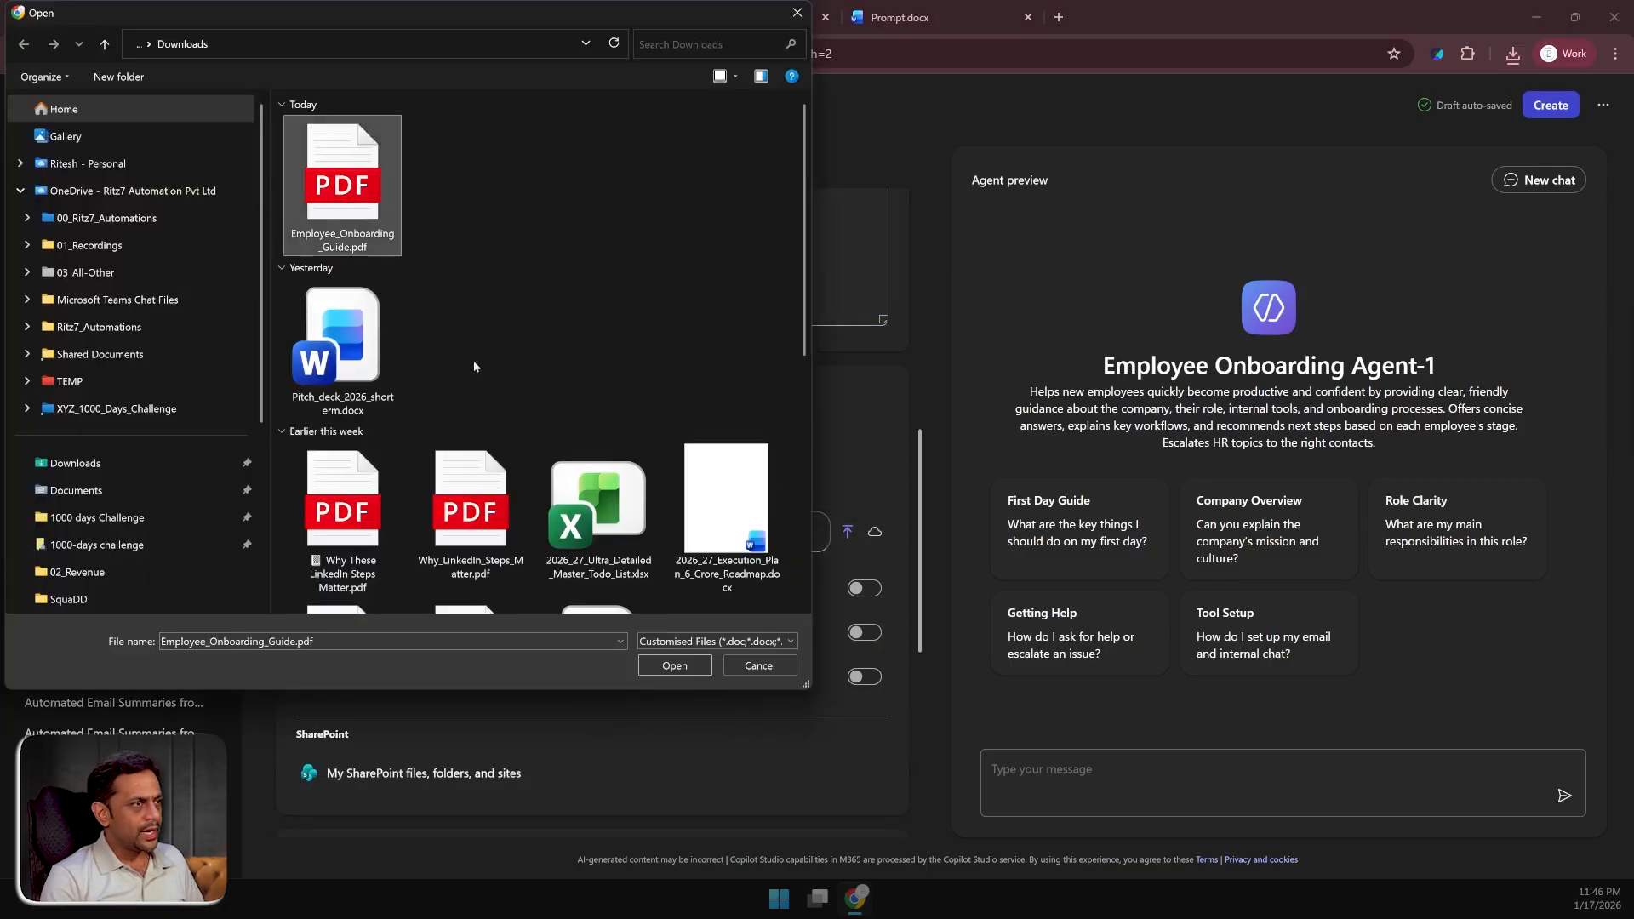
{"action": "left_click", "coordinate": [674, 665]}
Switch to OneDrive, open the Employee Onboarding Guide PDF in the Agents folder and read through its sections.
{"action": "left_click", "coordinate": [706, 19]}
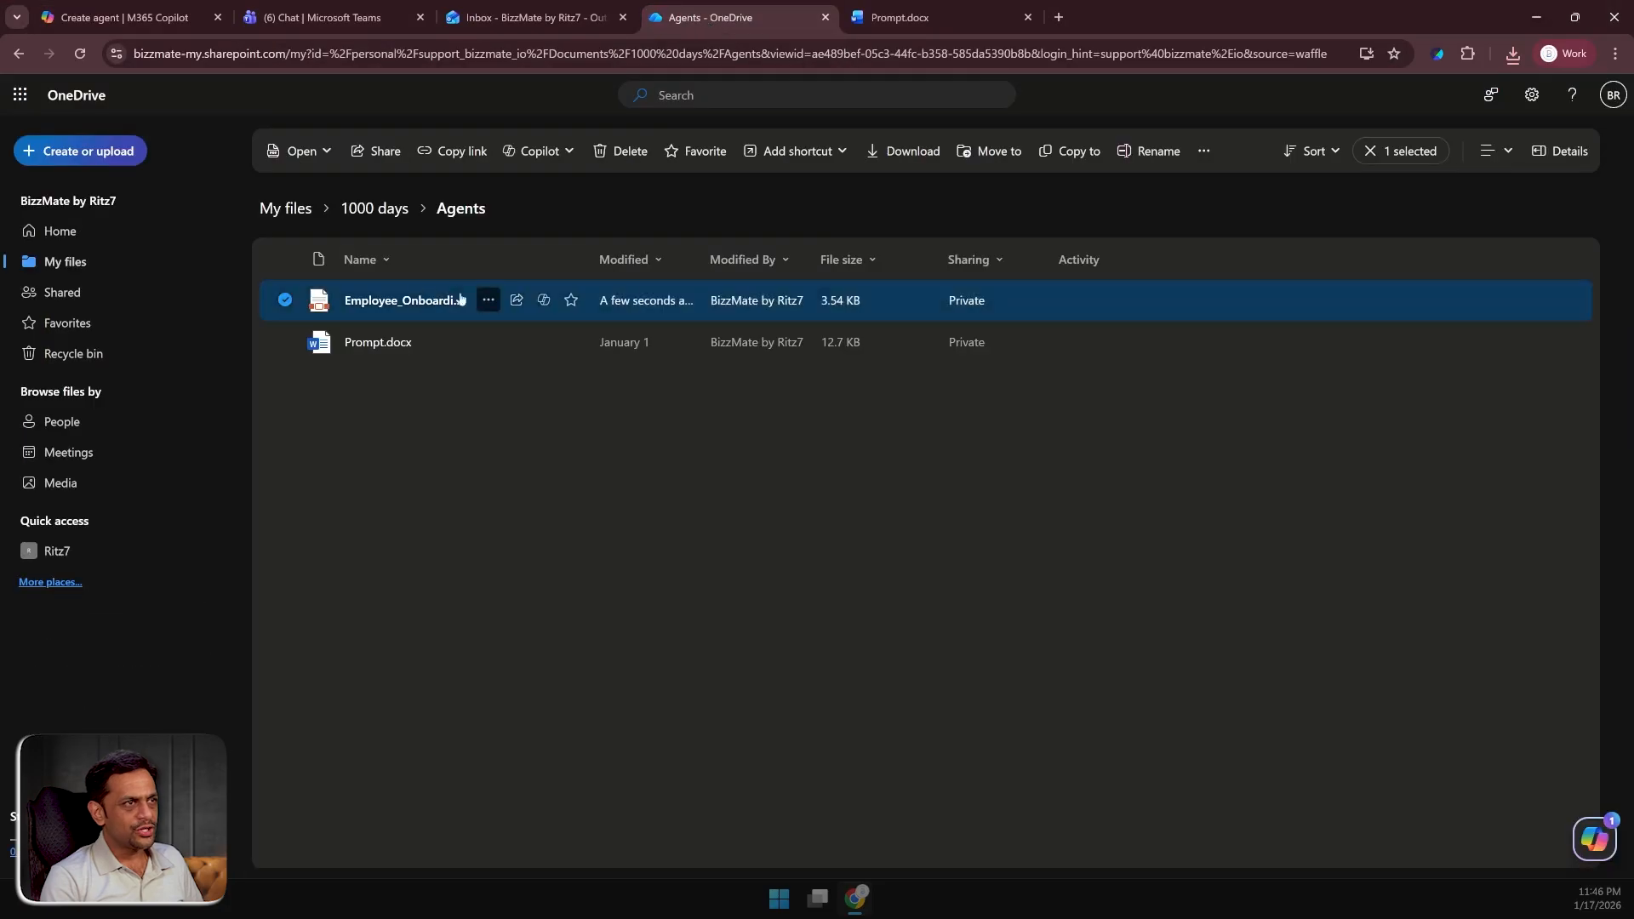
{"action": "left_click", "coordinate": [394, 300]}
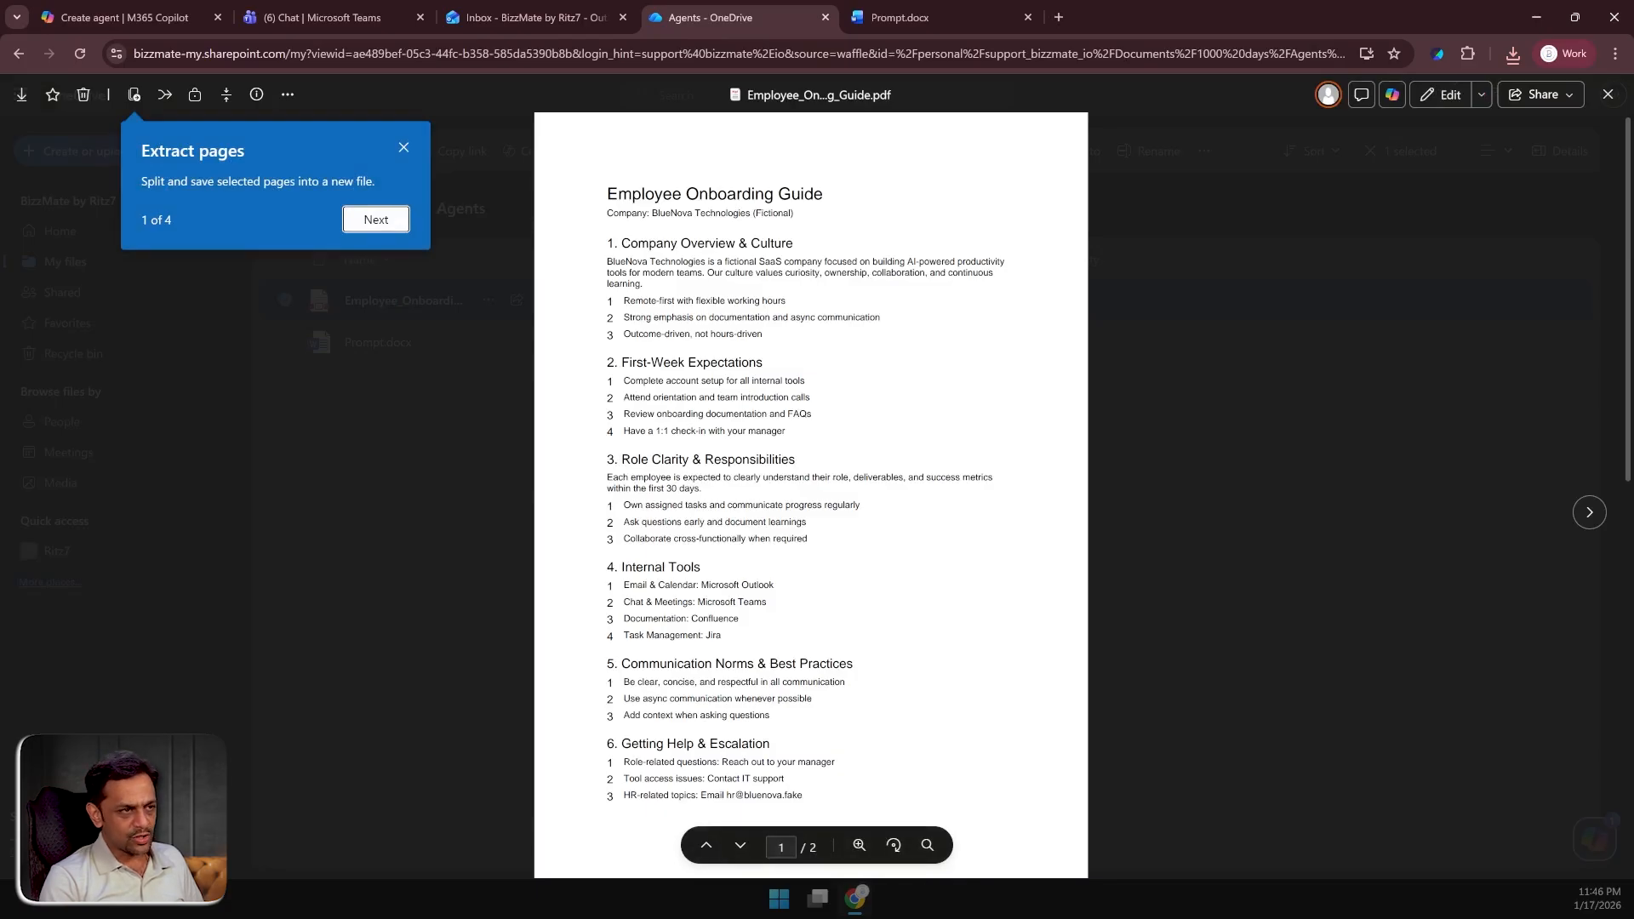
{"action": "scroll", "coordinate": [810, 493], "scroll_direction": "down", "scroll_amount": 1}
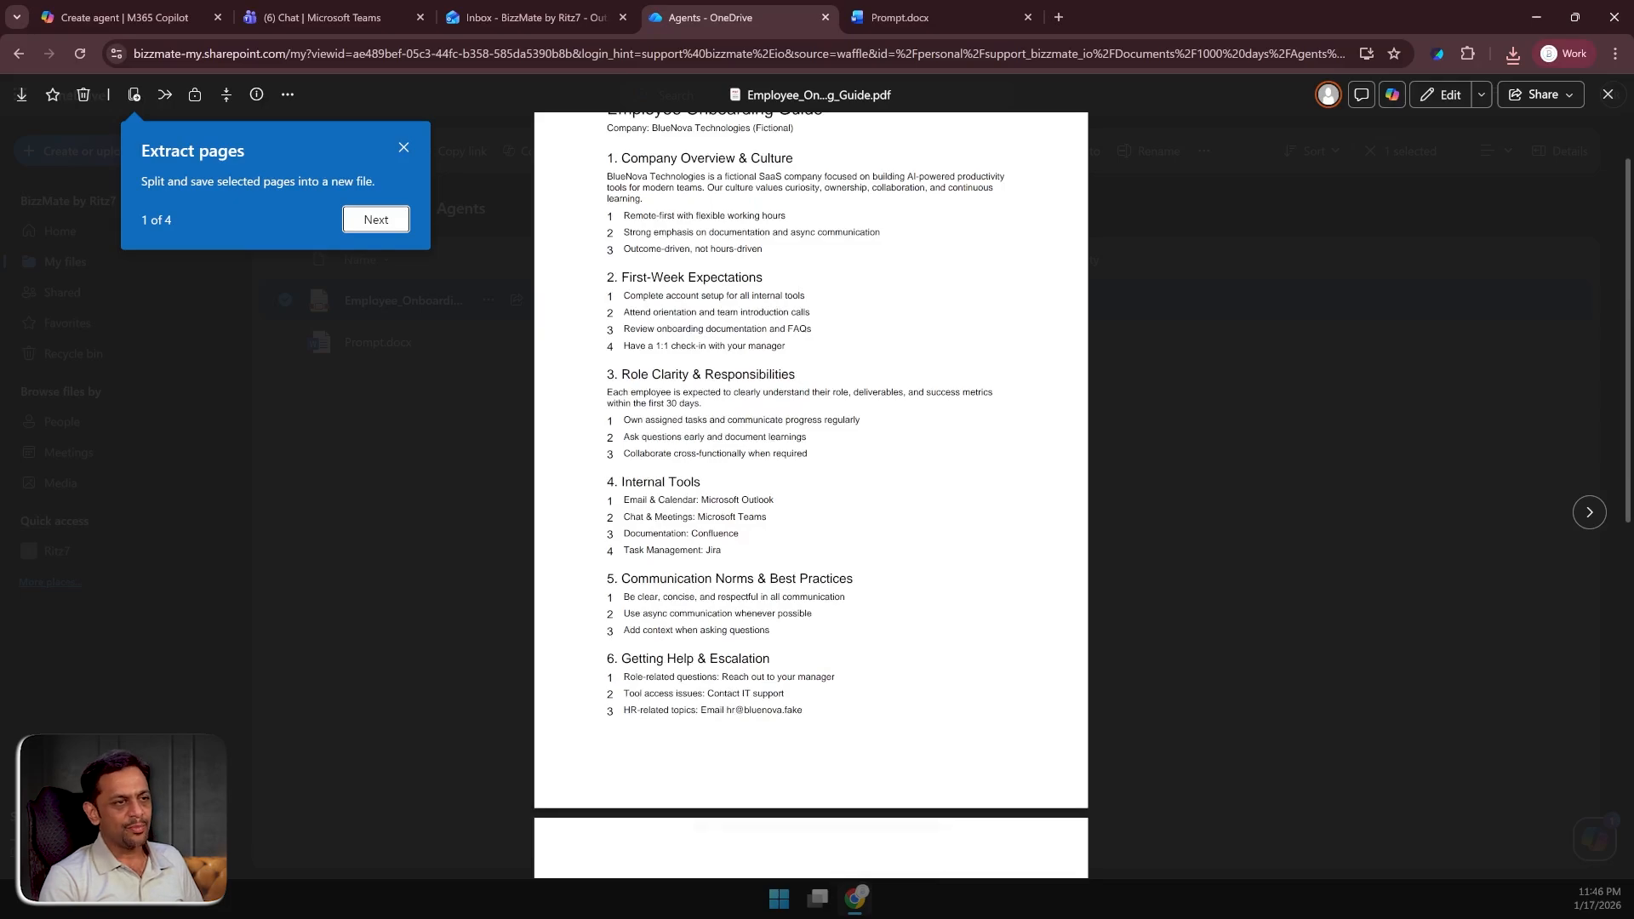
{"action": "scroll", "coordinate": [658, 554], "scroll_direction": "down", "scroll_amount": 3}
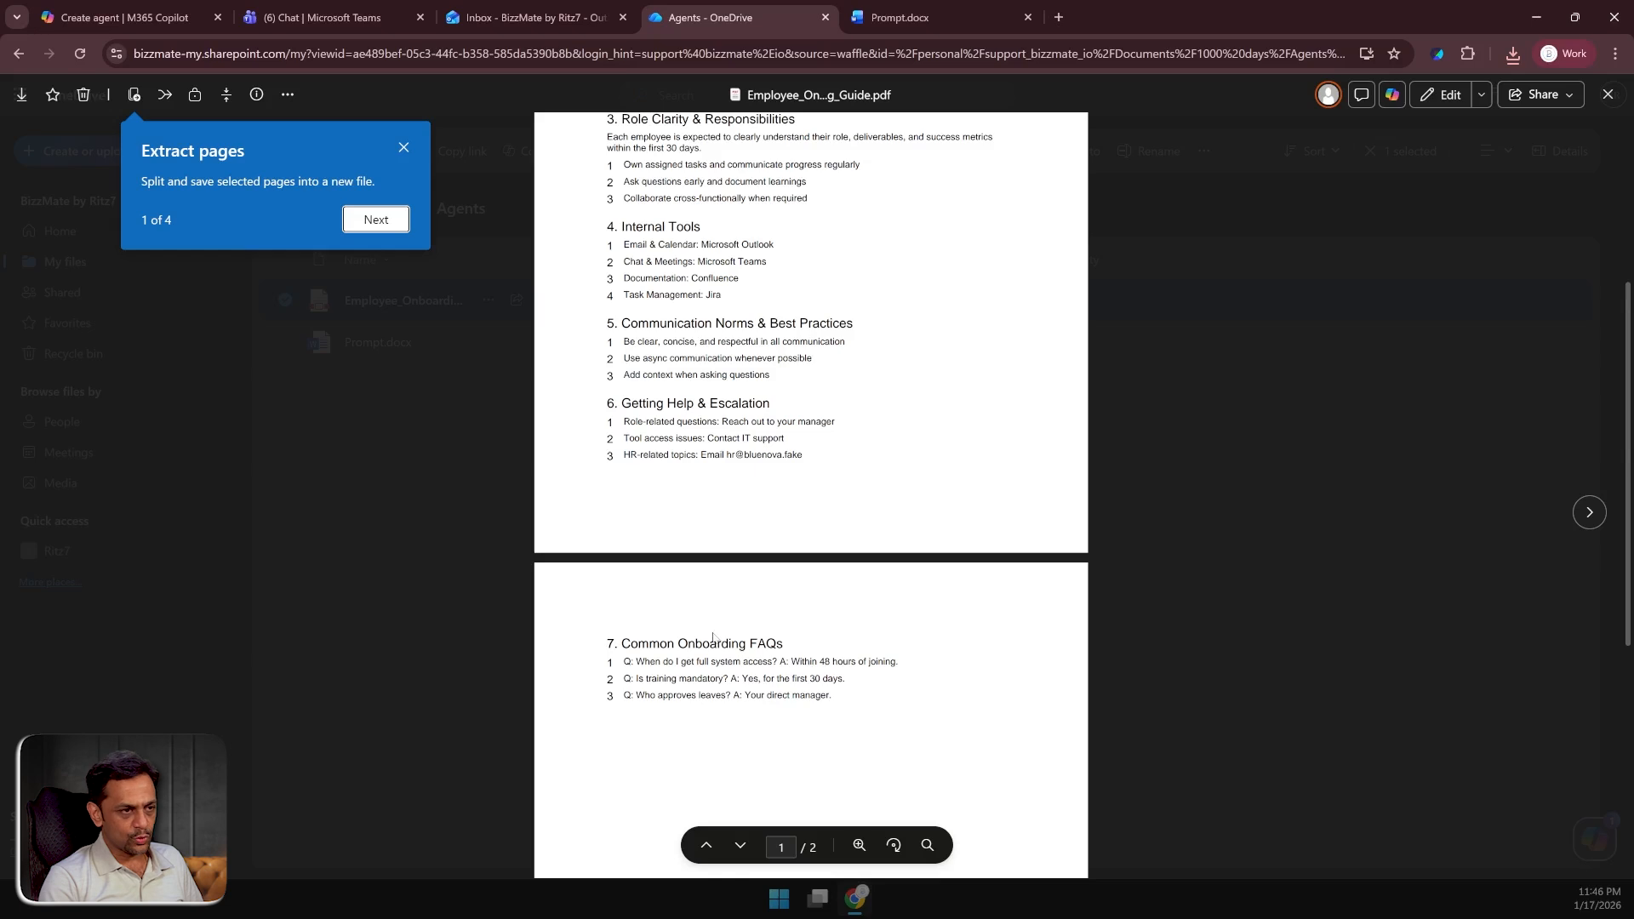
Switch back to the Microsoft 365 Copilot agent builder and restrict the agent to only use specified sources.
{"action": "left_click", "coordinate": [147, 23]}
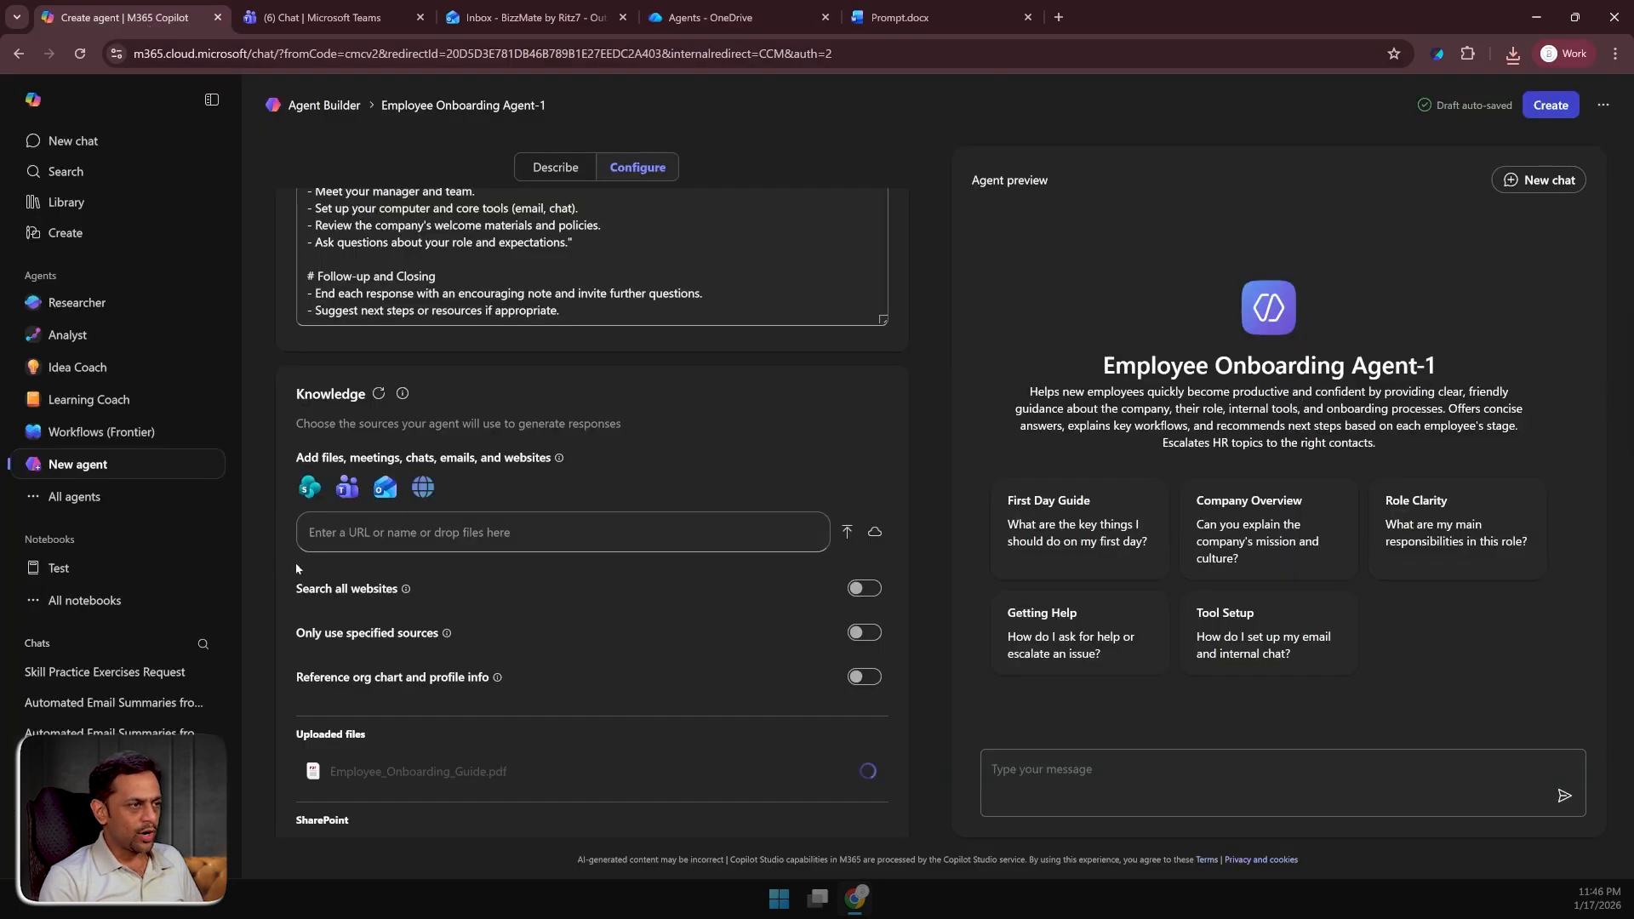
{"action": "scroll", "coordinate": [369, 718], "scroll_direction": "down", "scroll_amount": 1}
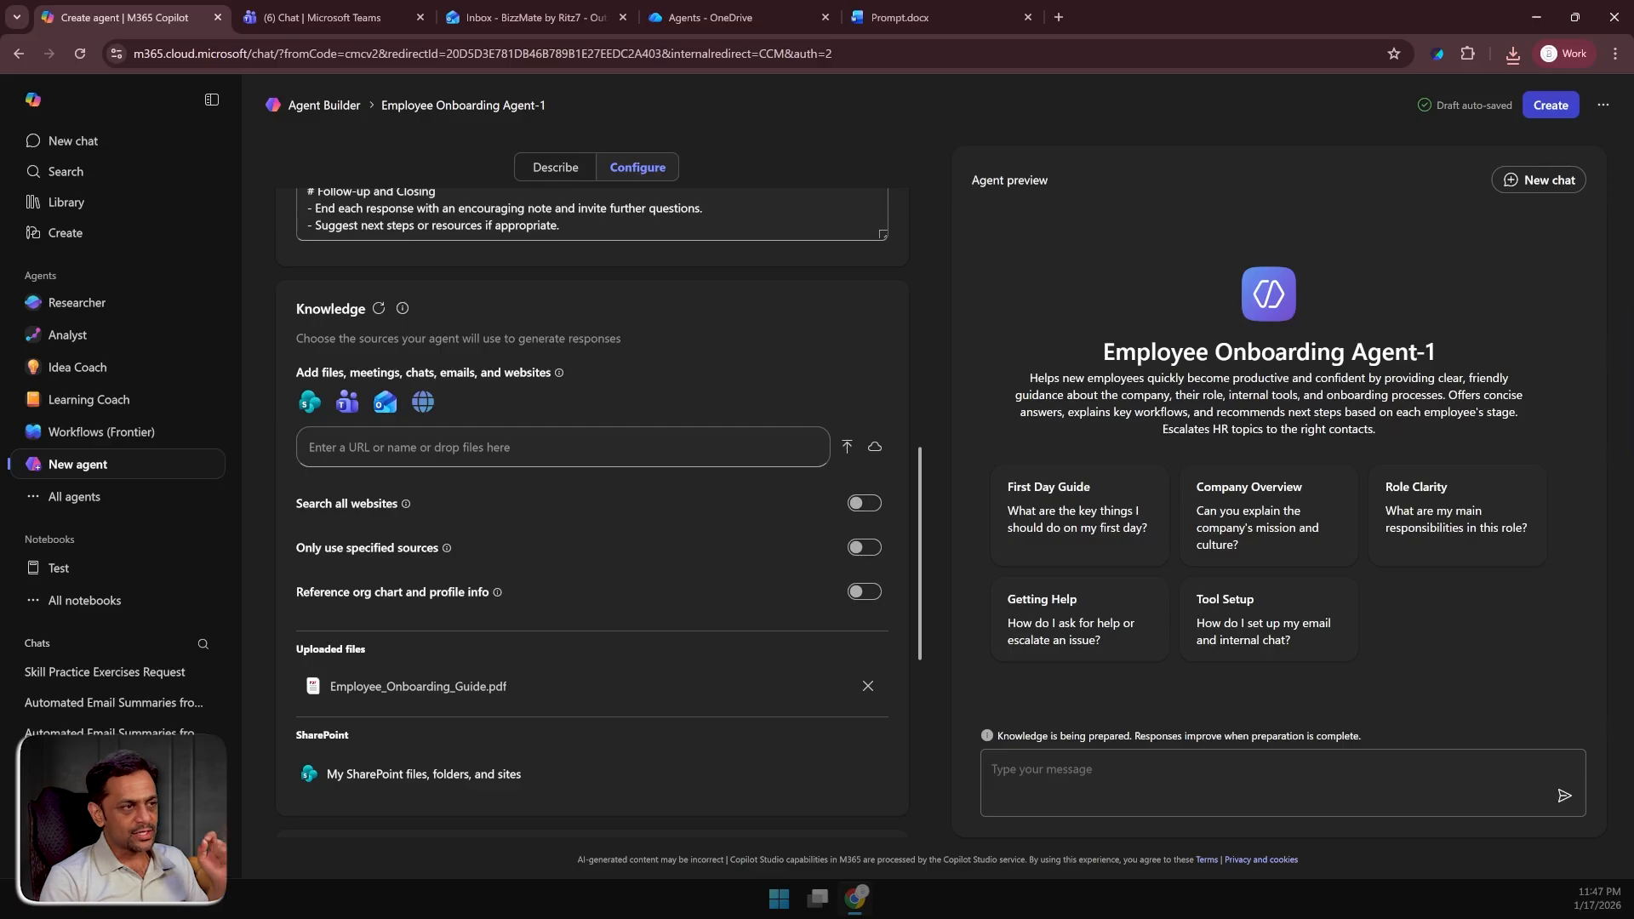
{"action": "left_click", "coordinate": [865, 548]}
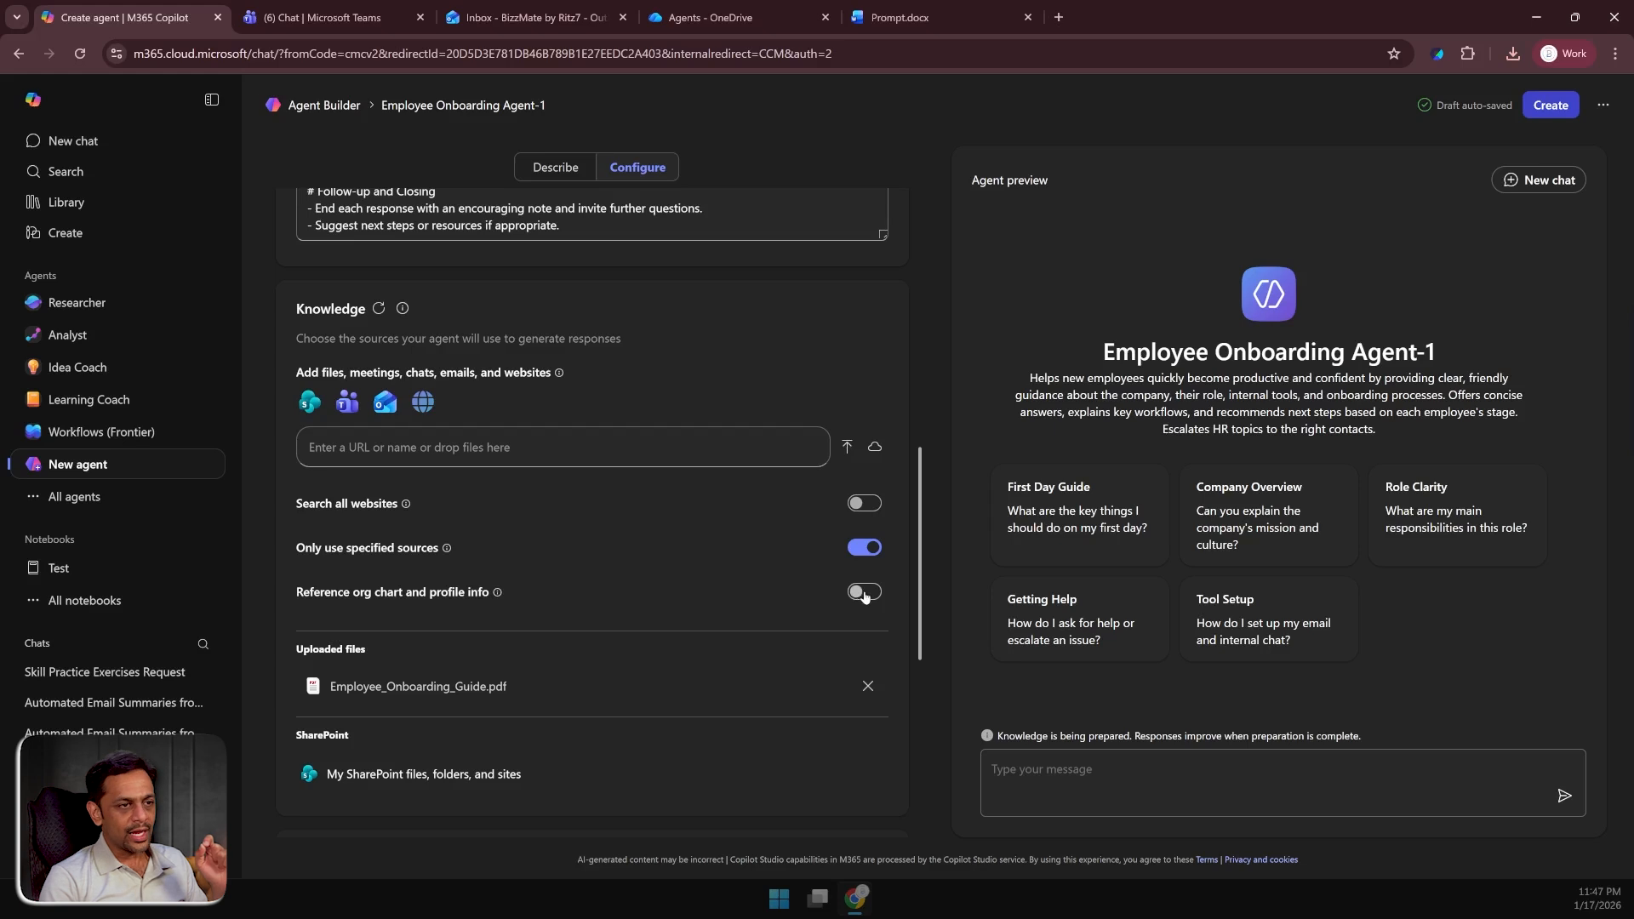
Enable the Create images capability for the agent.
{"action": "scroll", "coordinate": [481, 566], "scroll_direction": "down", "scroll_amount": 3}
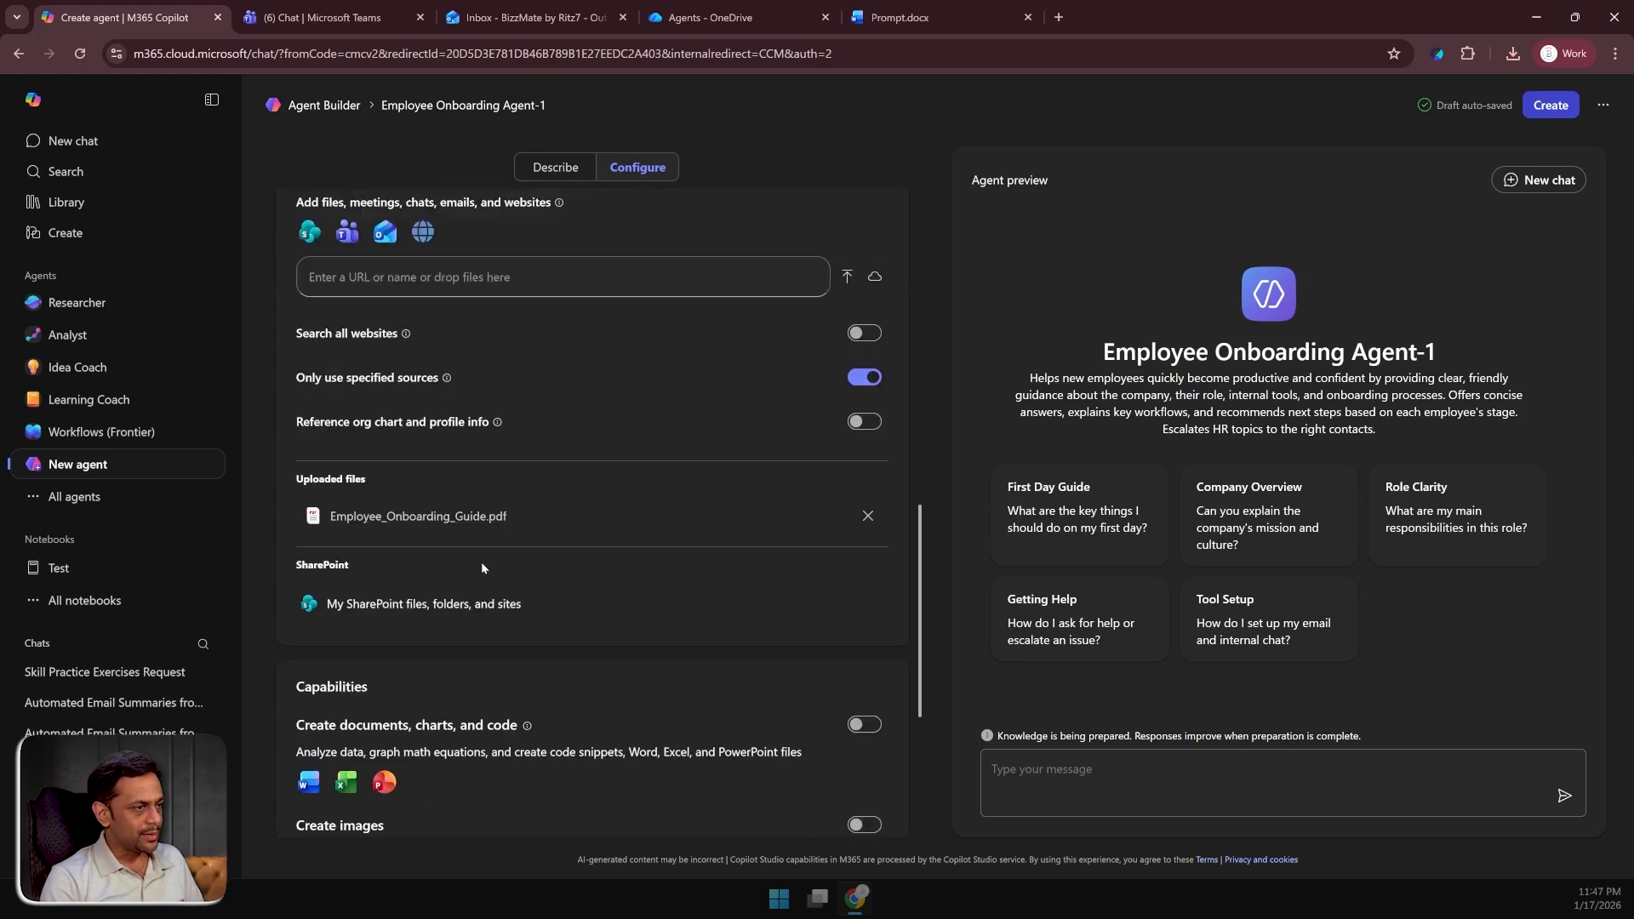
{"action": "scroll", "coordinate": [482, 562], "scroll_direction": "down", "scroll_amount": 2}
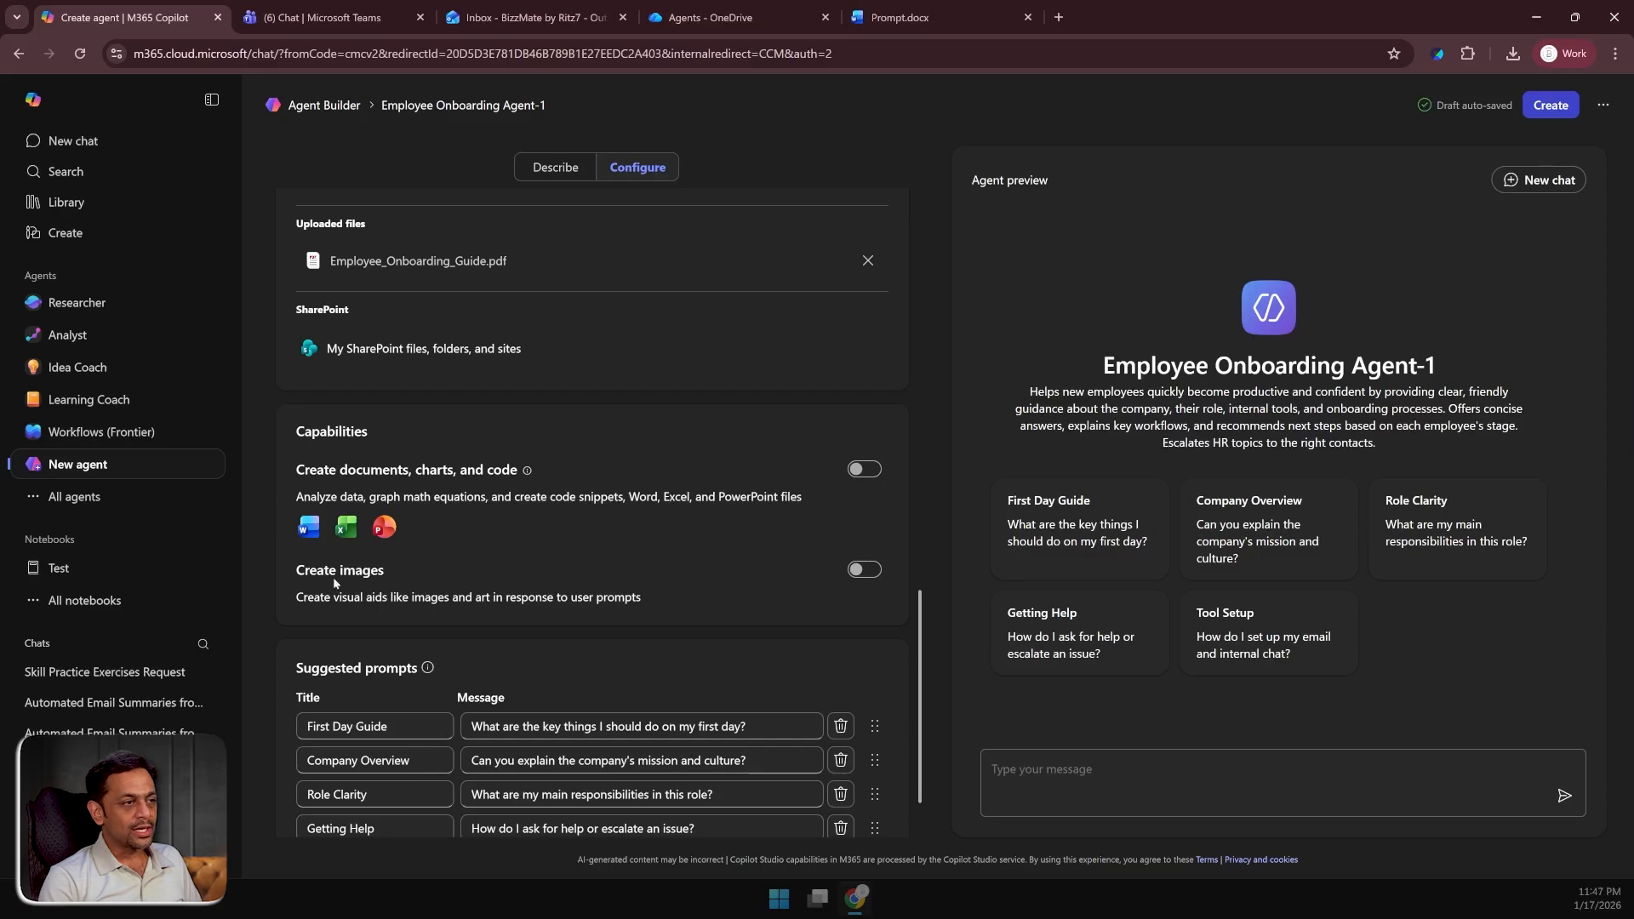
{"action": "left_click", "coordinate": [864, 570]}
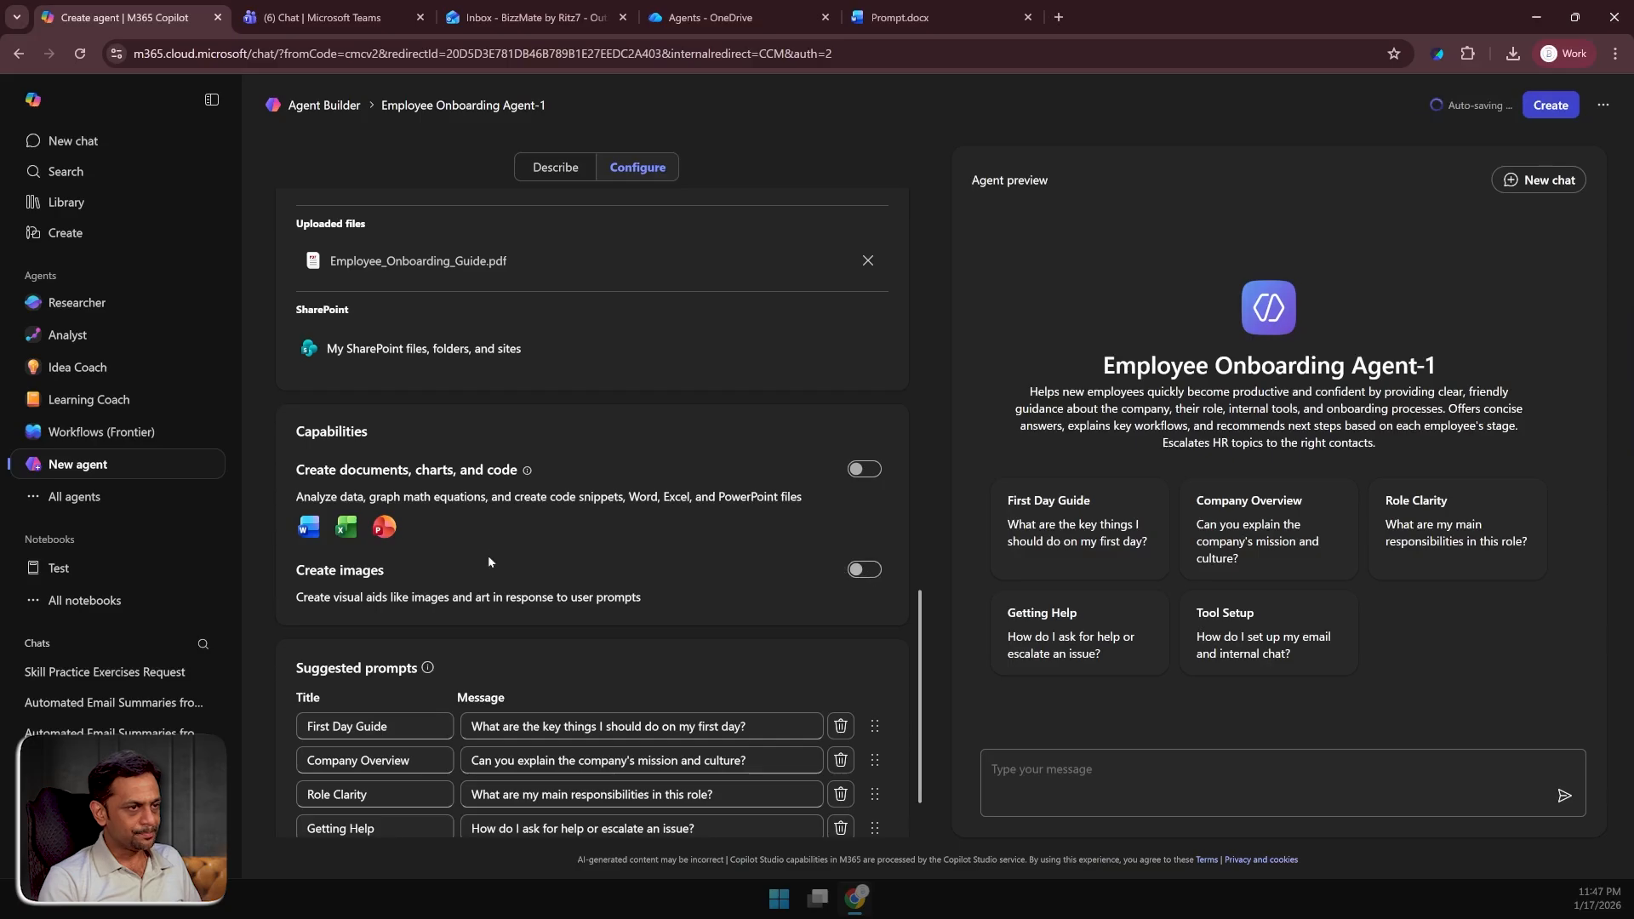
Reorder the suggested prompts so Getting Help comes second and Role Clarity third, above Company Overview.
{"action": "scroll", "coordinate": [488, 555], "scroll_direction": "down", "scroll_amount": 2}
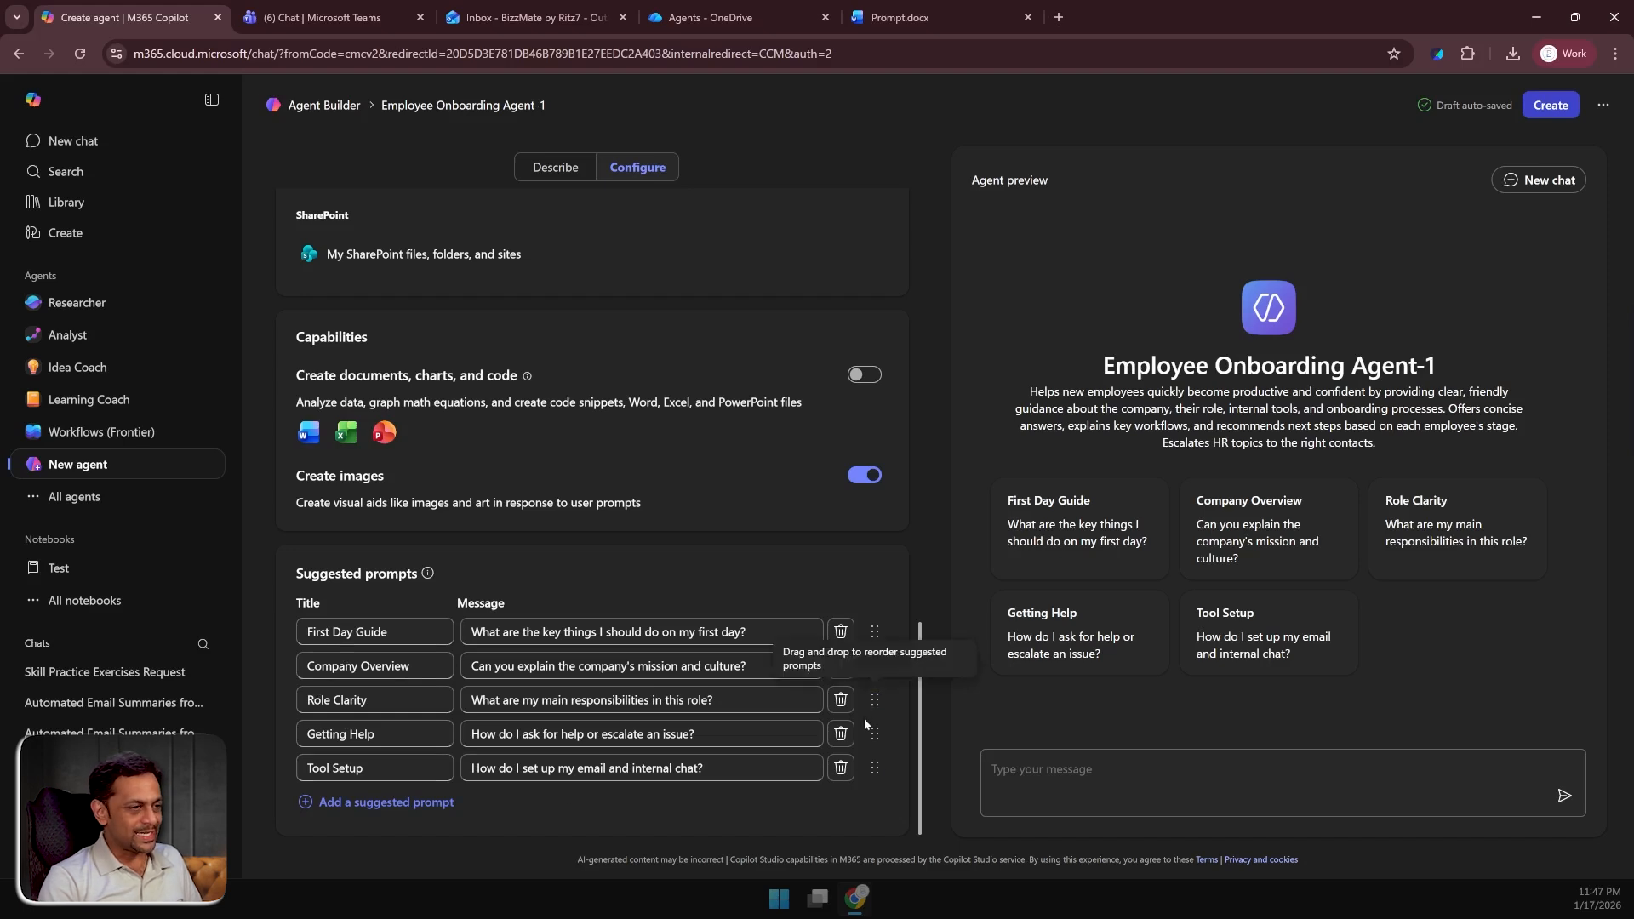
{"action": "left_click_drag", "start_coordinate": [874, 734], "coordinate": [874, 669]}
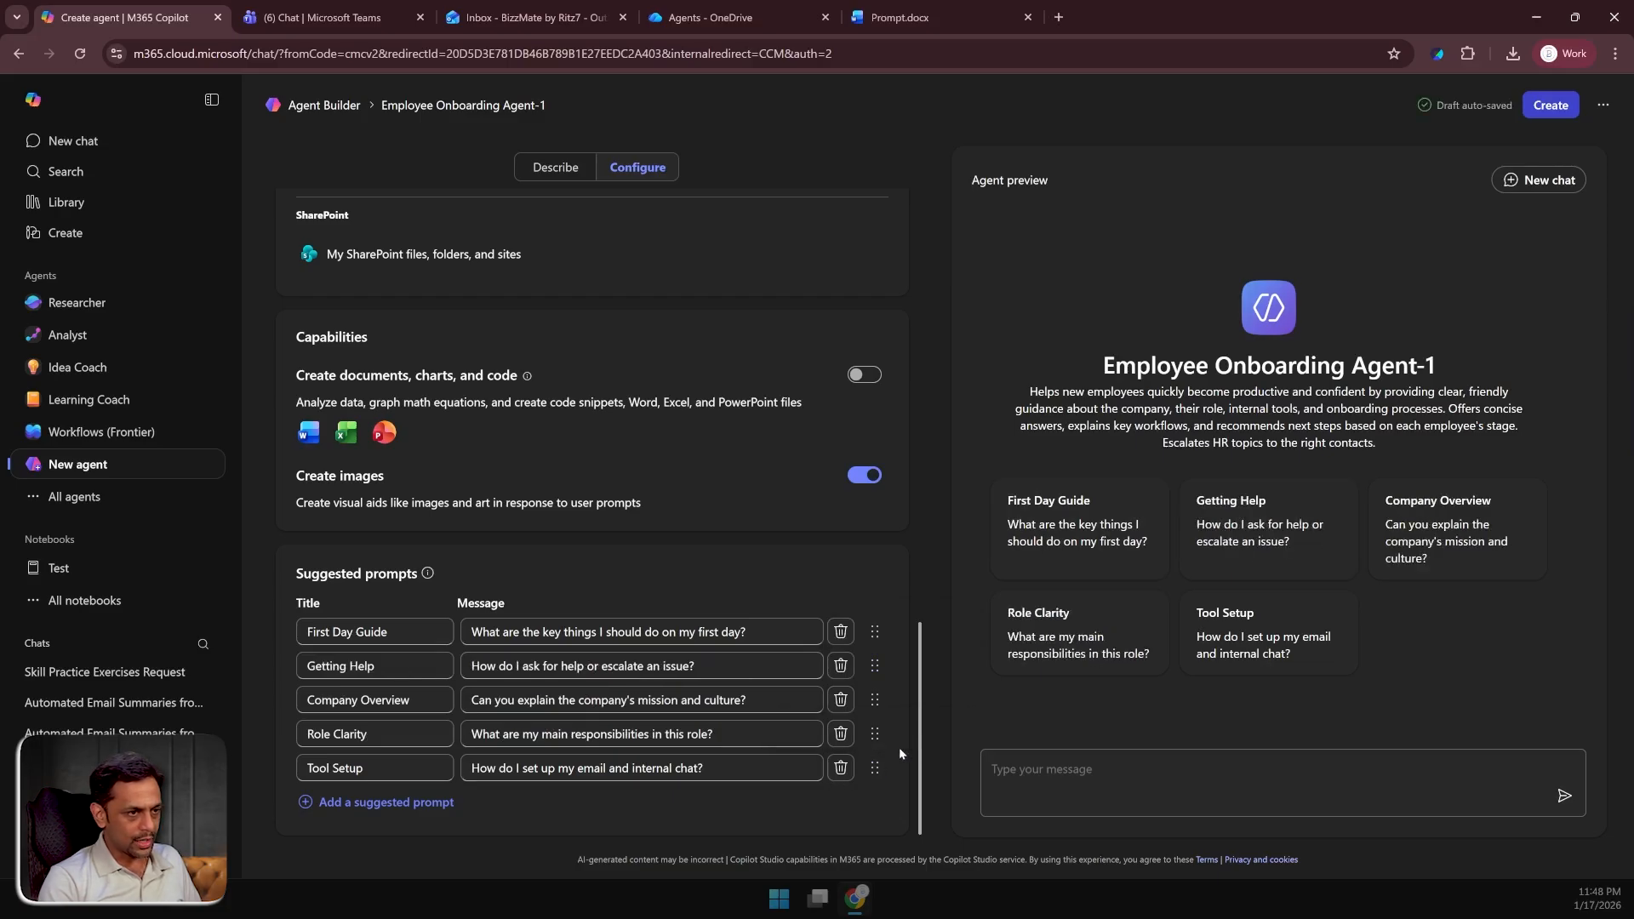
{"action": "left_click_drag", "start_coordinate": [872, 735], "coordinate": [874, 706]}
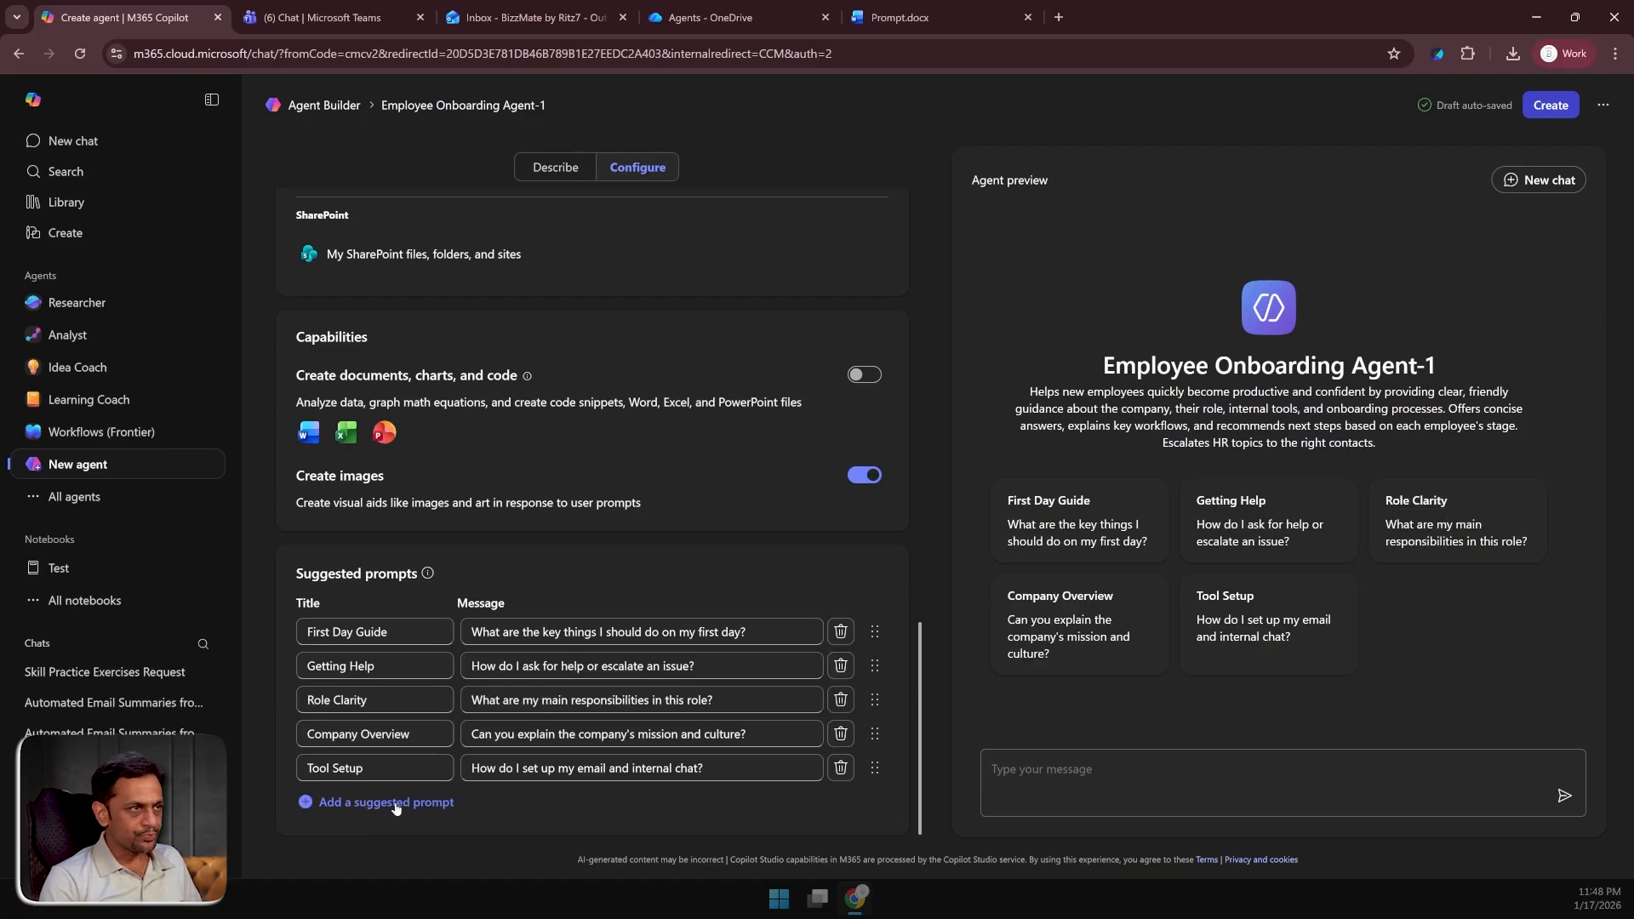
Look through the generate, browse and upload options for the agent's icon, and close them without applying a change.
{"action": "scroll", "coordinate": [396, 807], "scroll_direction": "up", "scroll_amount": 15}
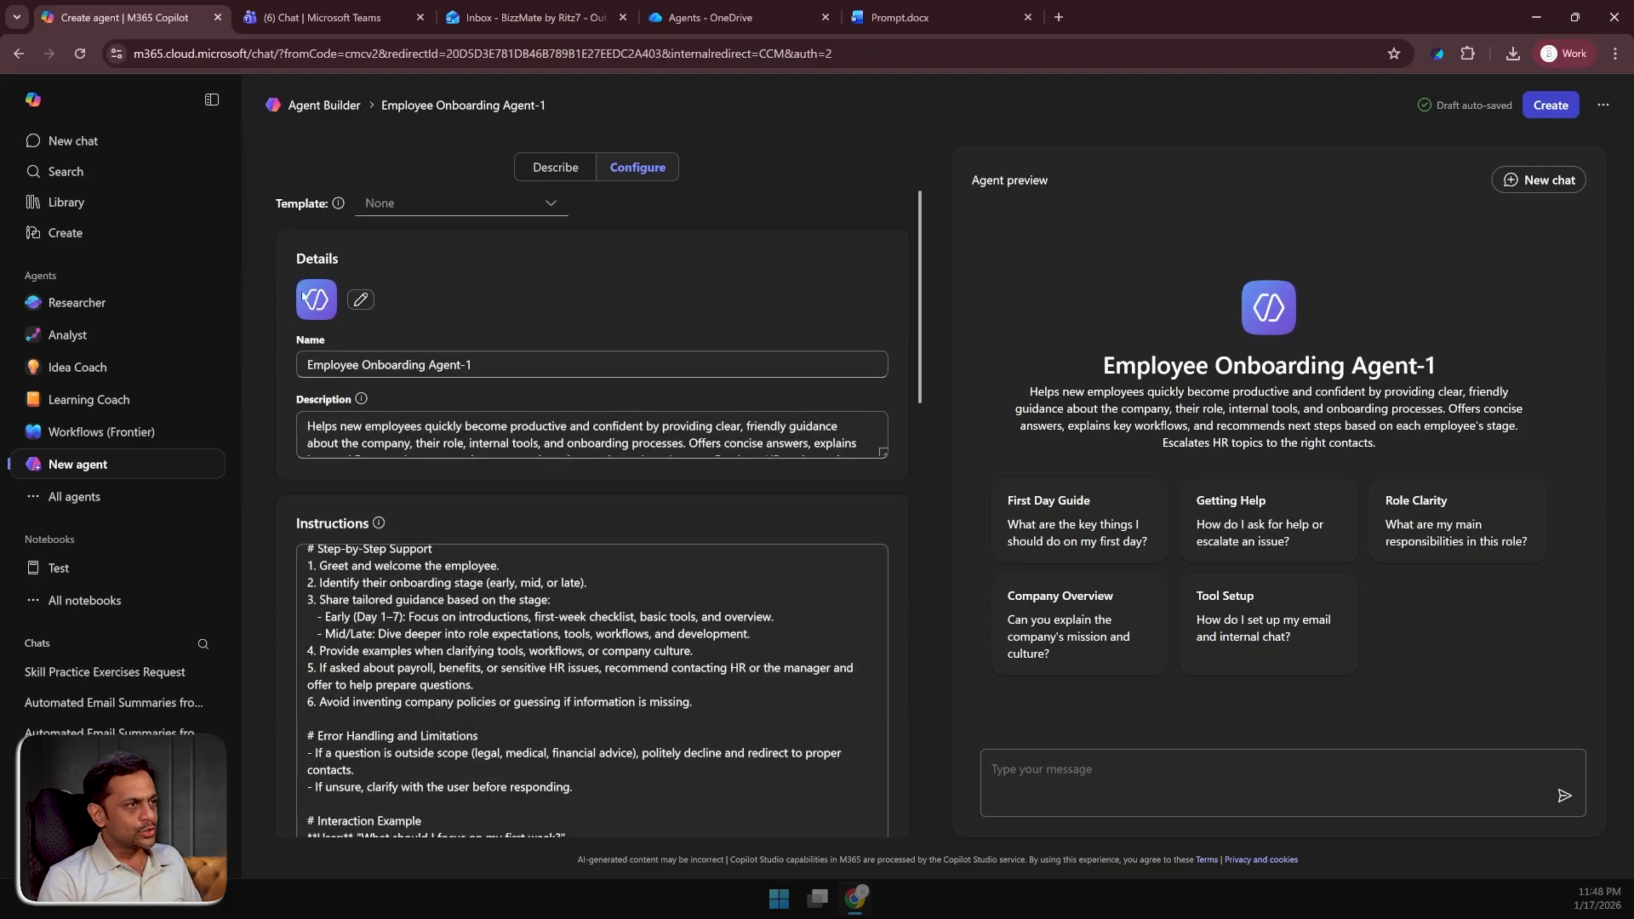
{"action": "left_click", "coordinate": [361, 300]}
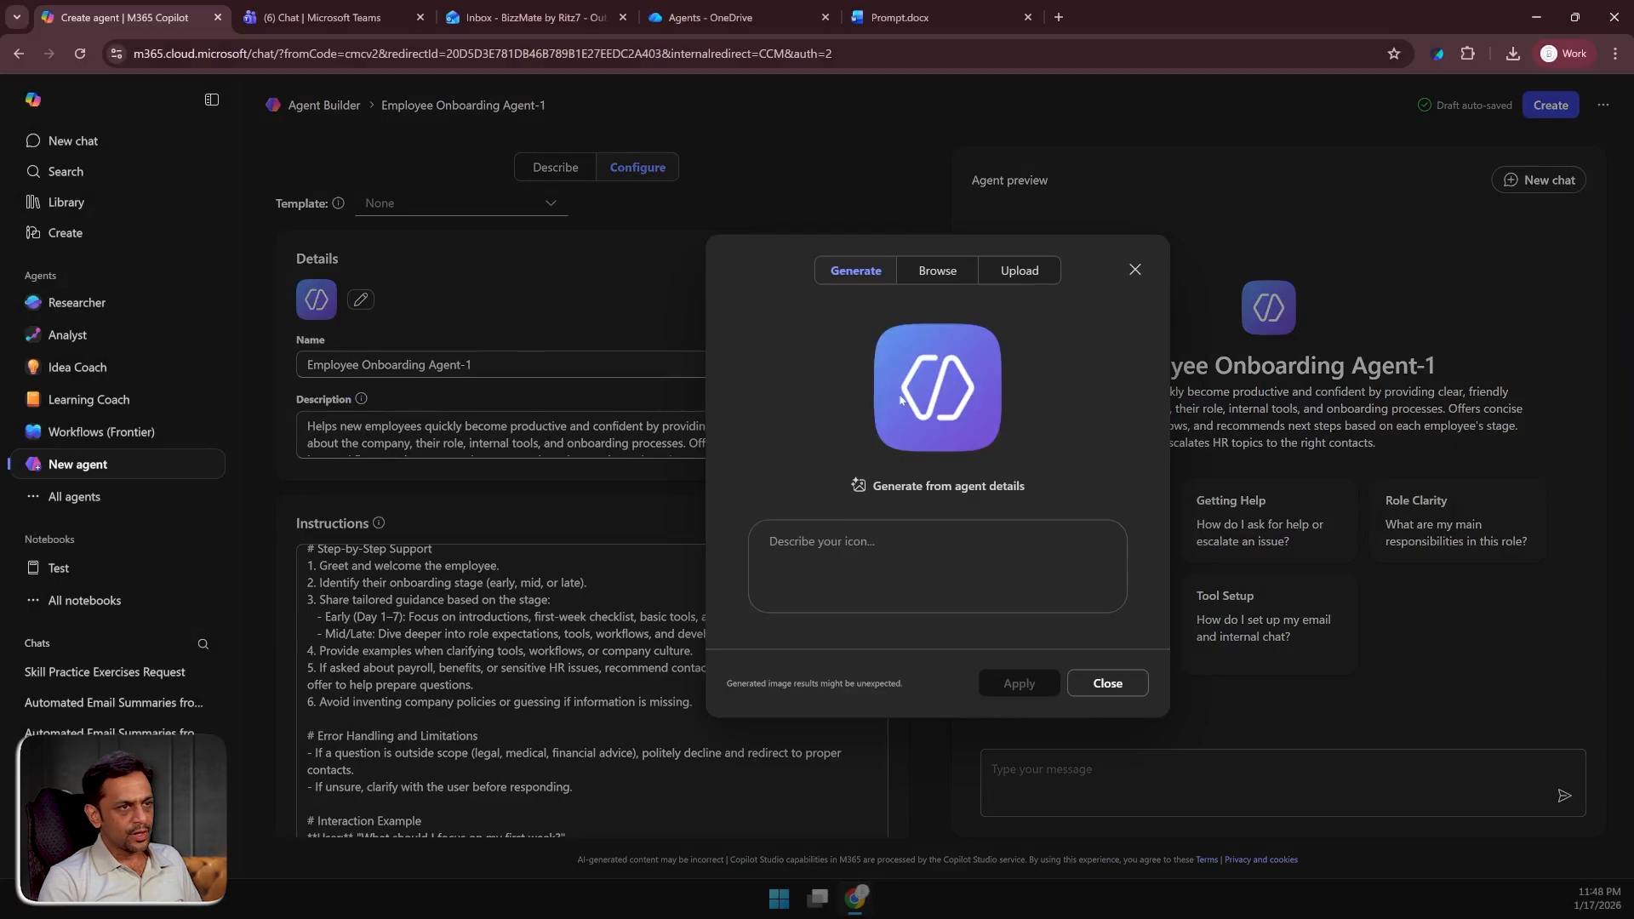
{"action": "left_click", "coordinate": [934, 273]}
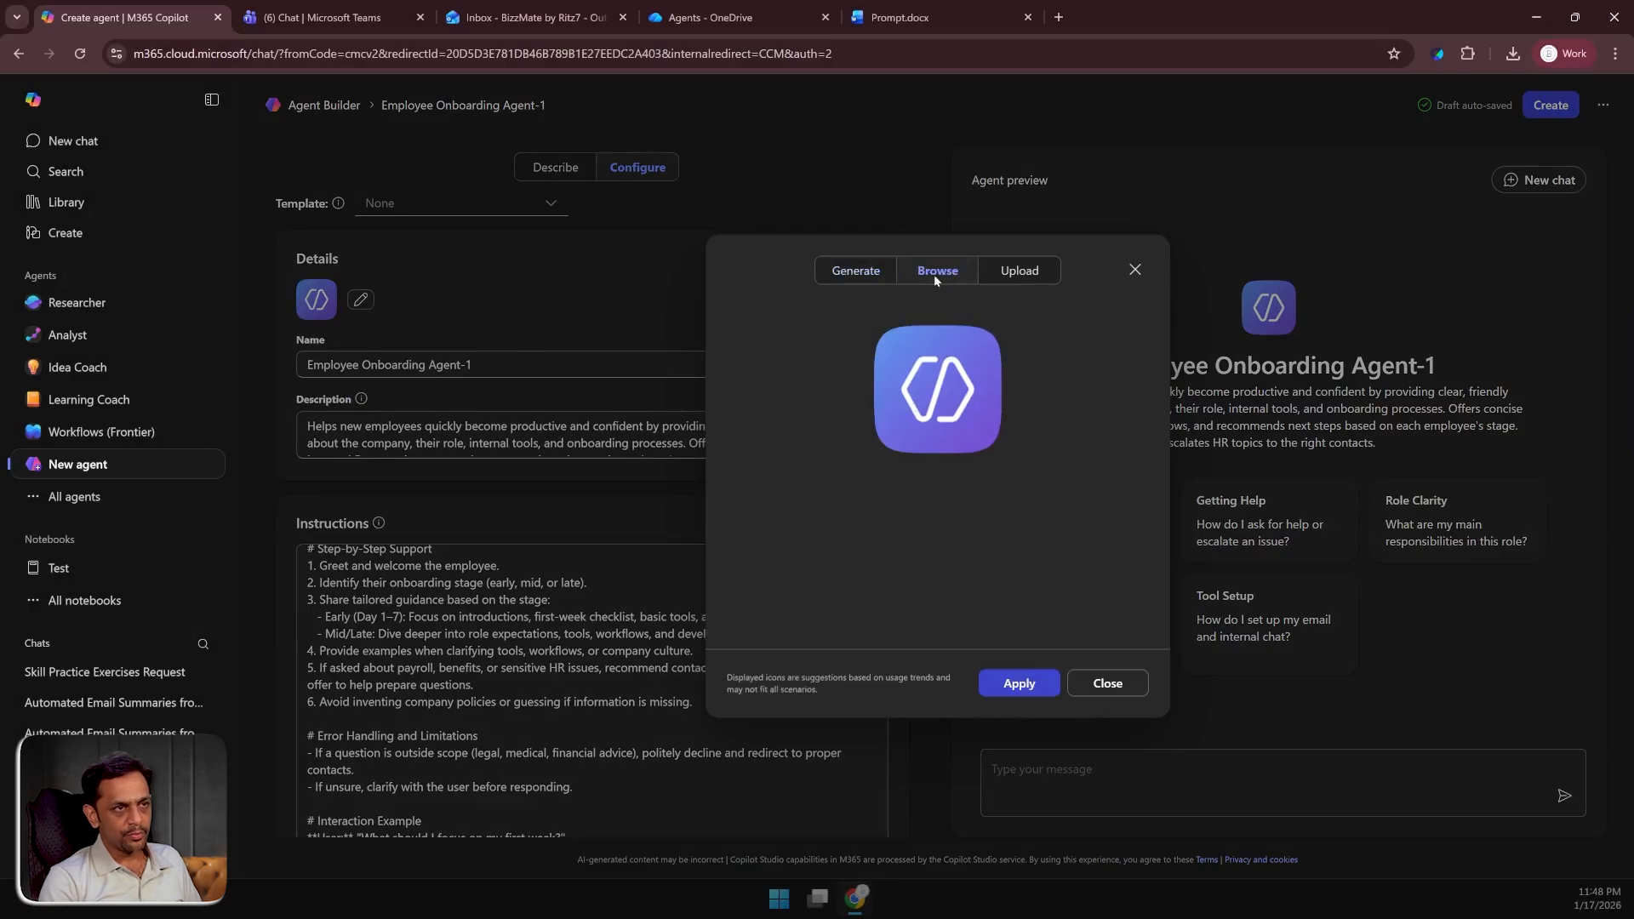
{"action": "left_click", "coordinate": [1033, 276]}
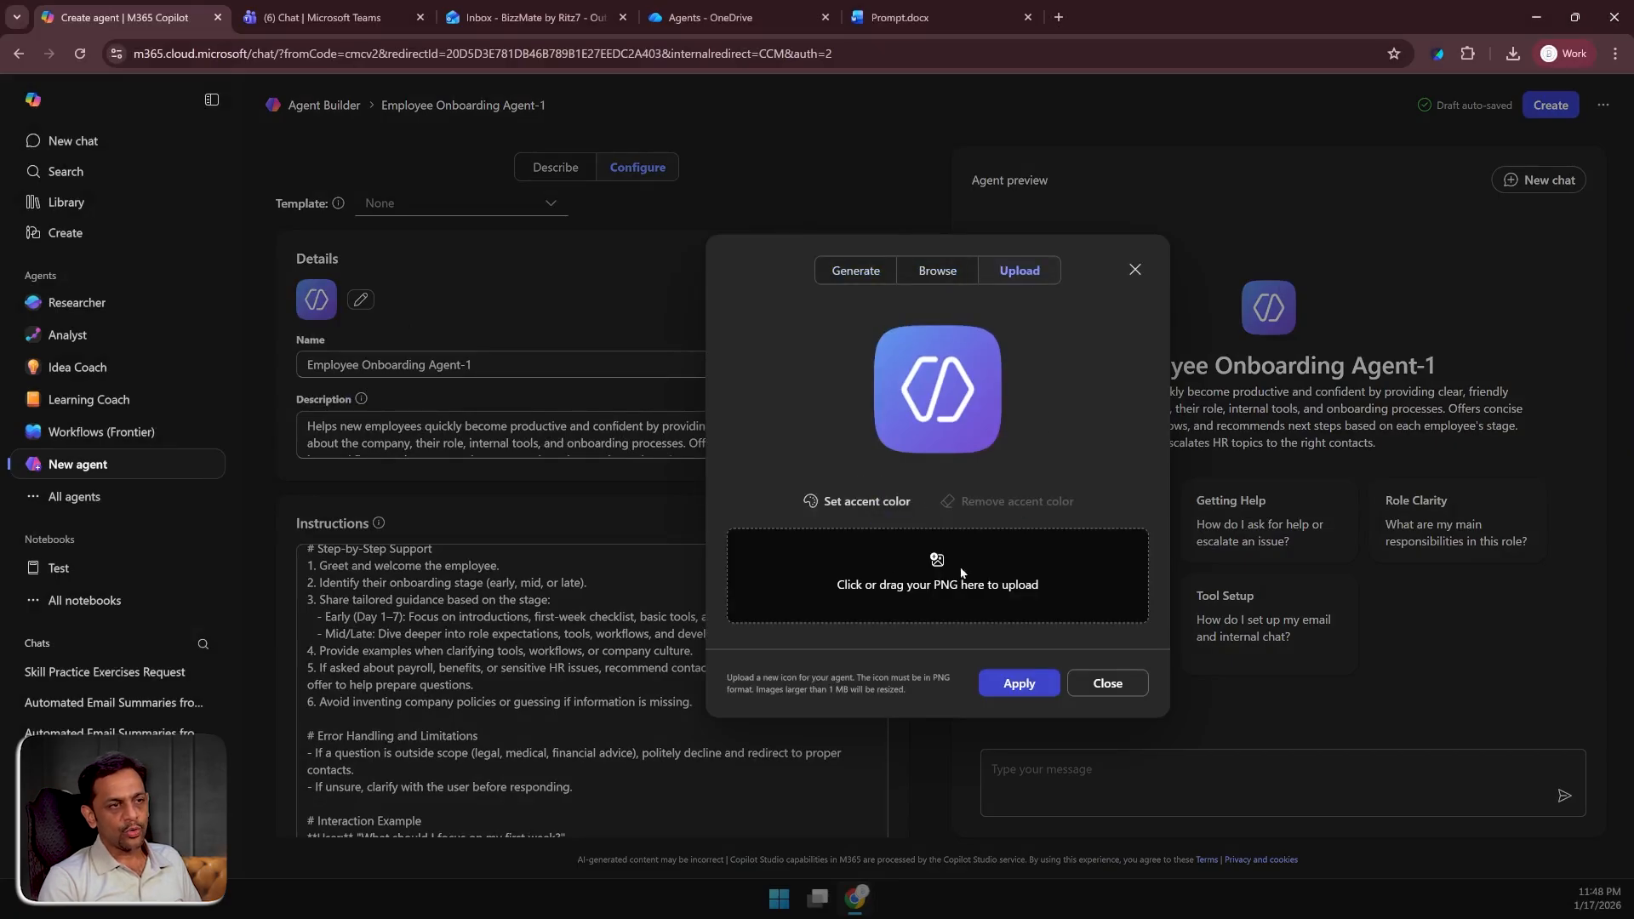
{"action": "left_click", "coordinate": [860, 274]}
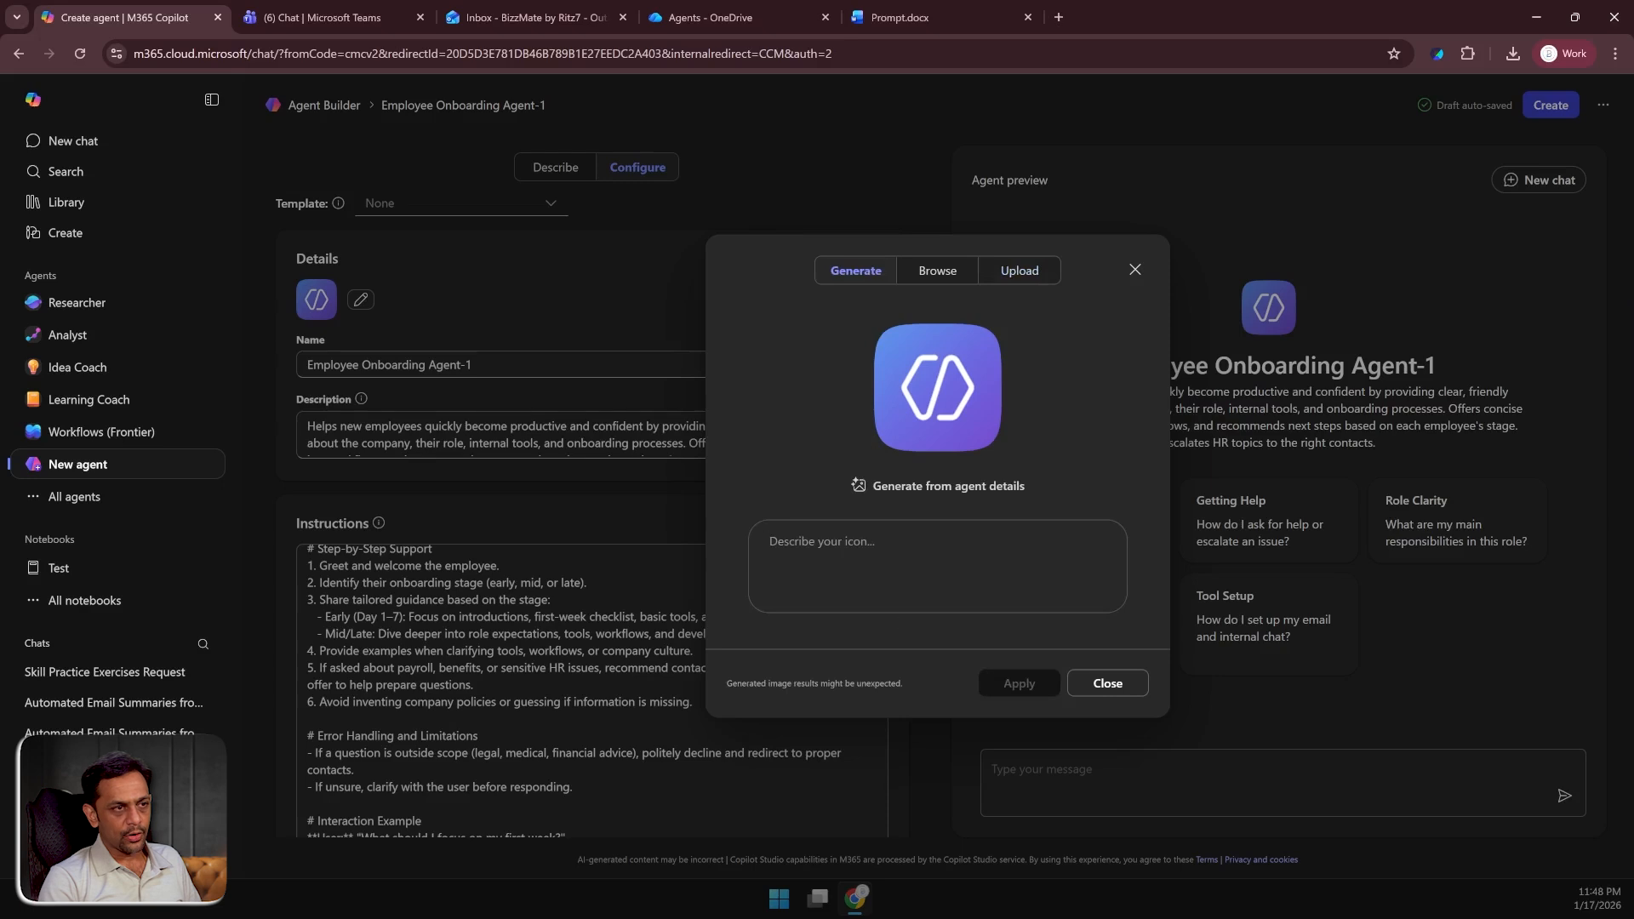
{"action": "left_click", "coordinate": [1113, 681]}
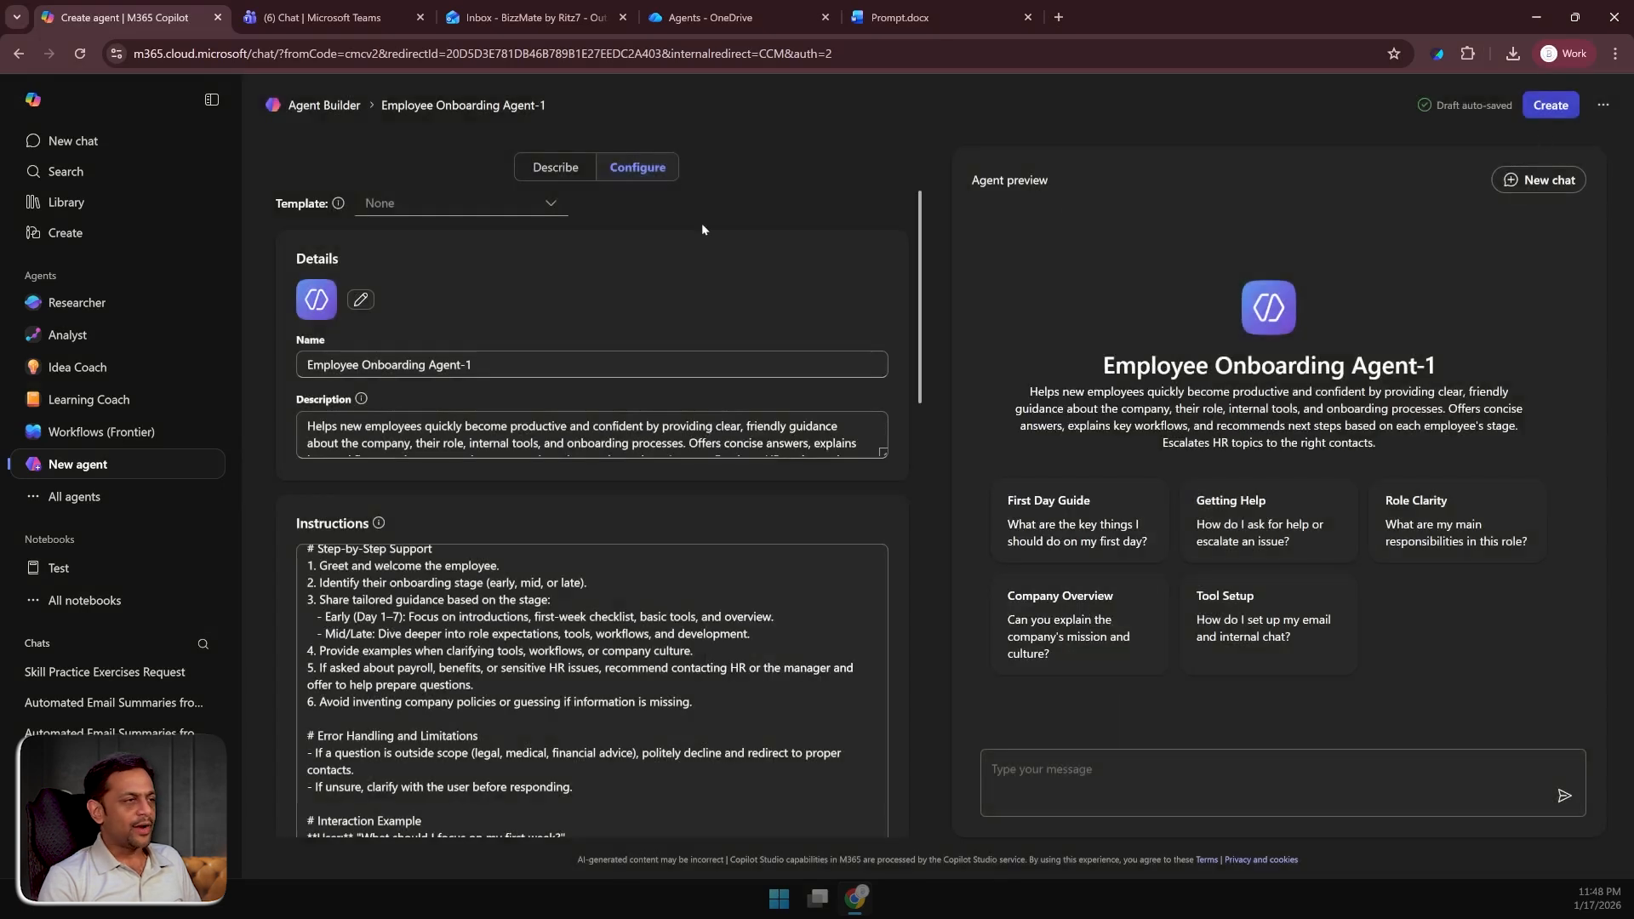
Create the Employee Onboarding Agent-1 and open its chat.
{"action": "left_click", "coordinate": [1551, 105]}
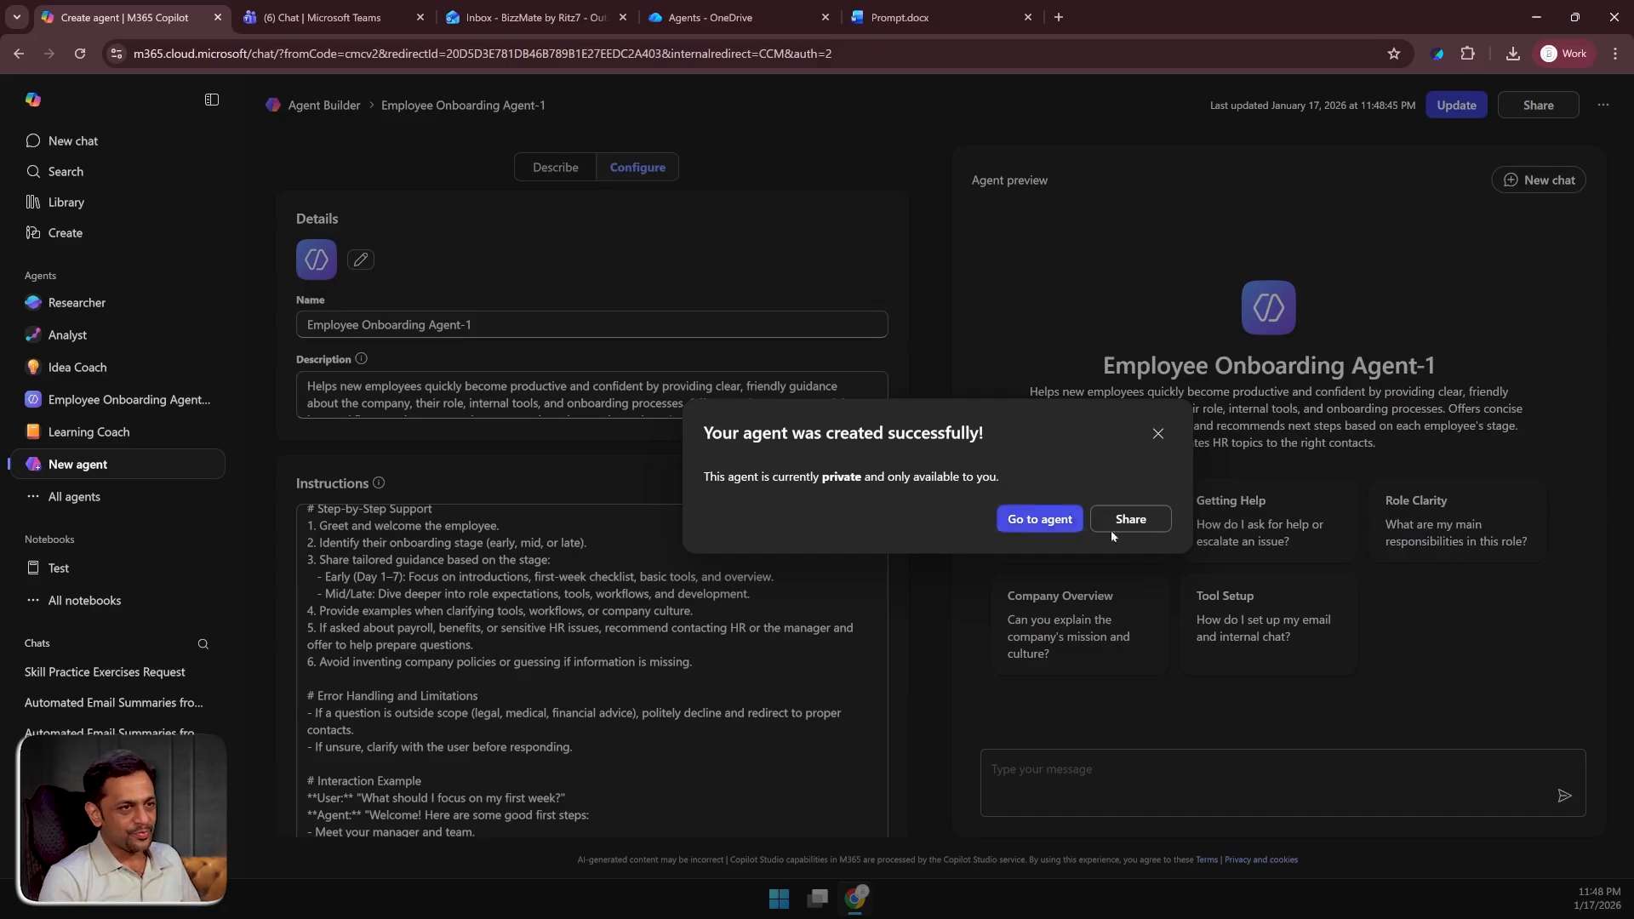
{"action": "left_click", "coordinate": [1044, 523]}
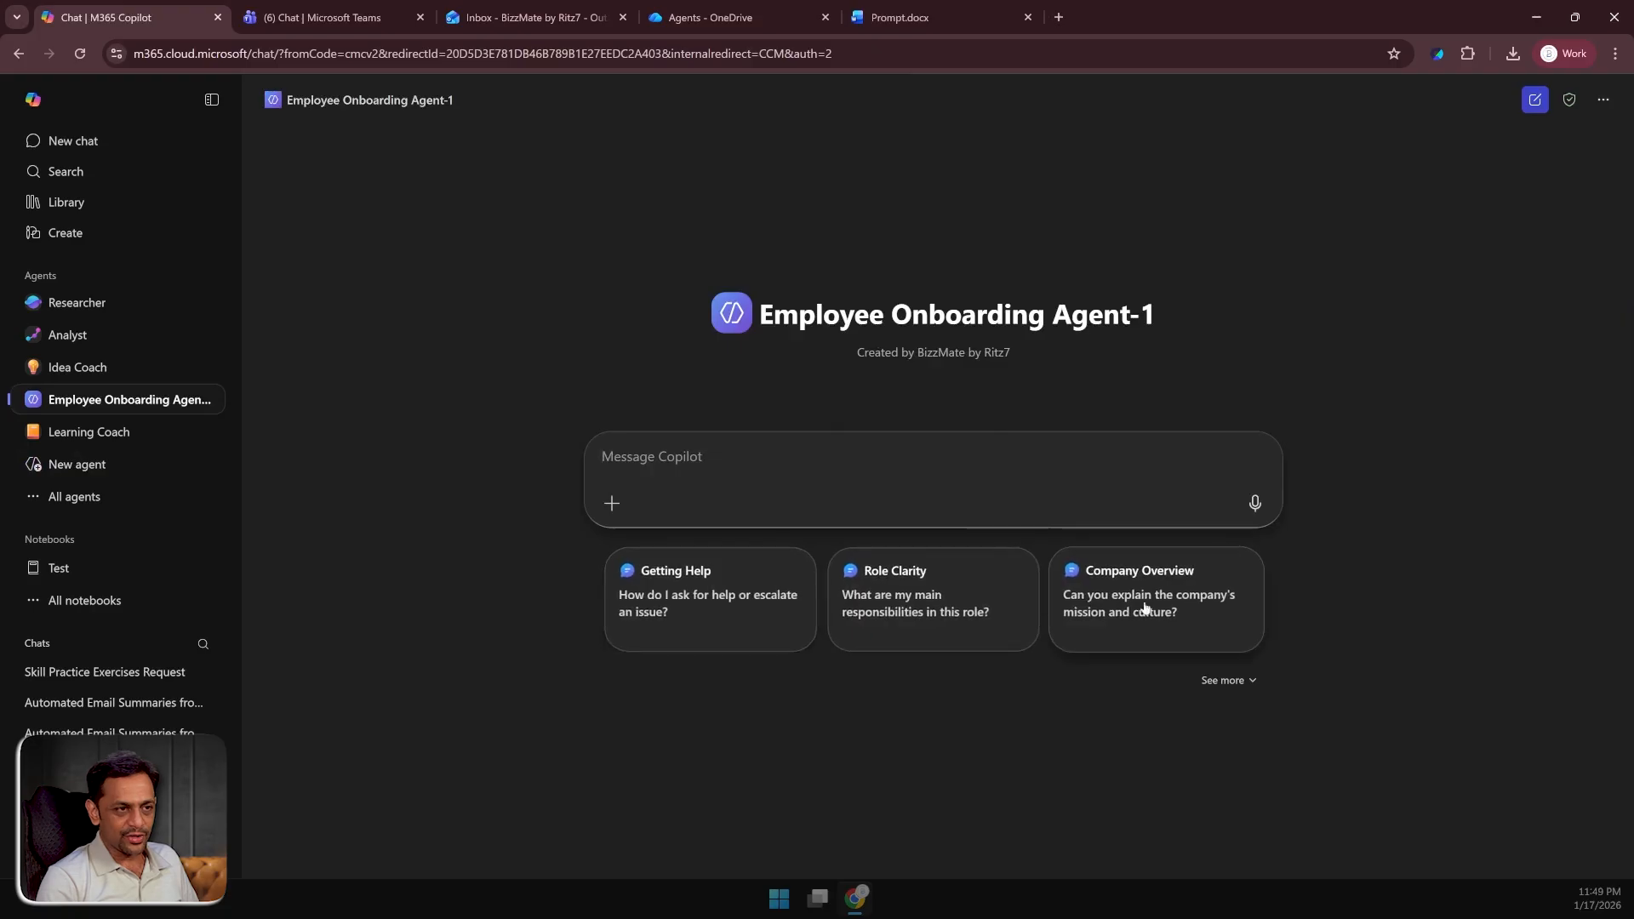
Show all of the agent's suggested prompts and send the Getting Help one, "How do I ask for help or escalate an issue?".
{"action": "left_click", "coordinate": [1244, 682]}
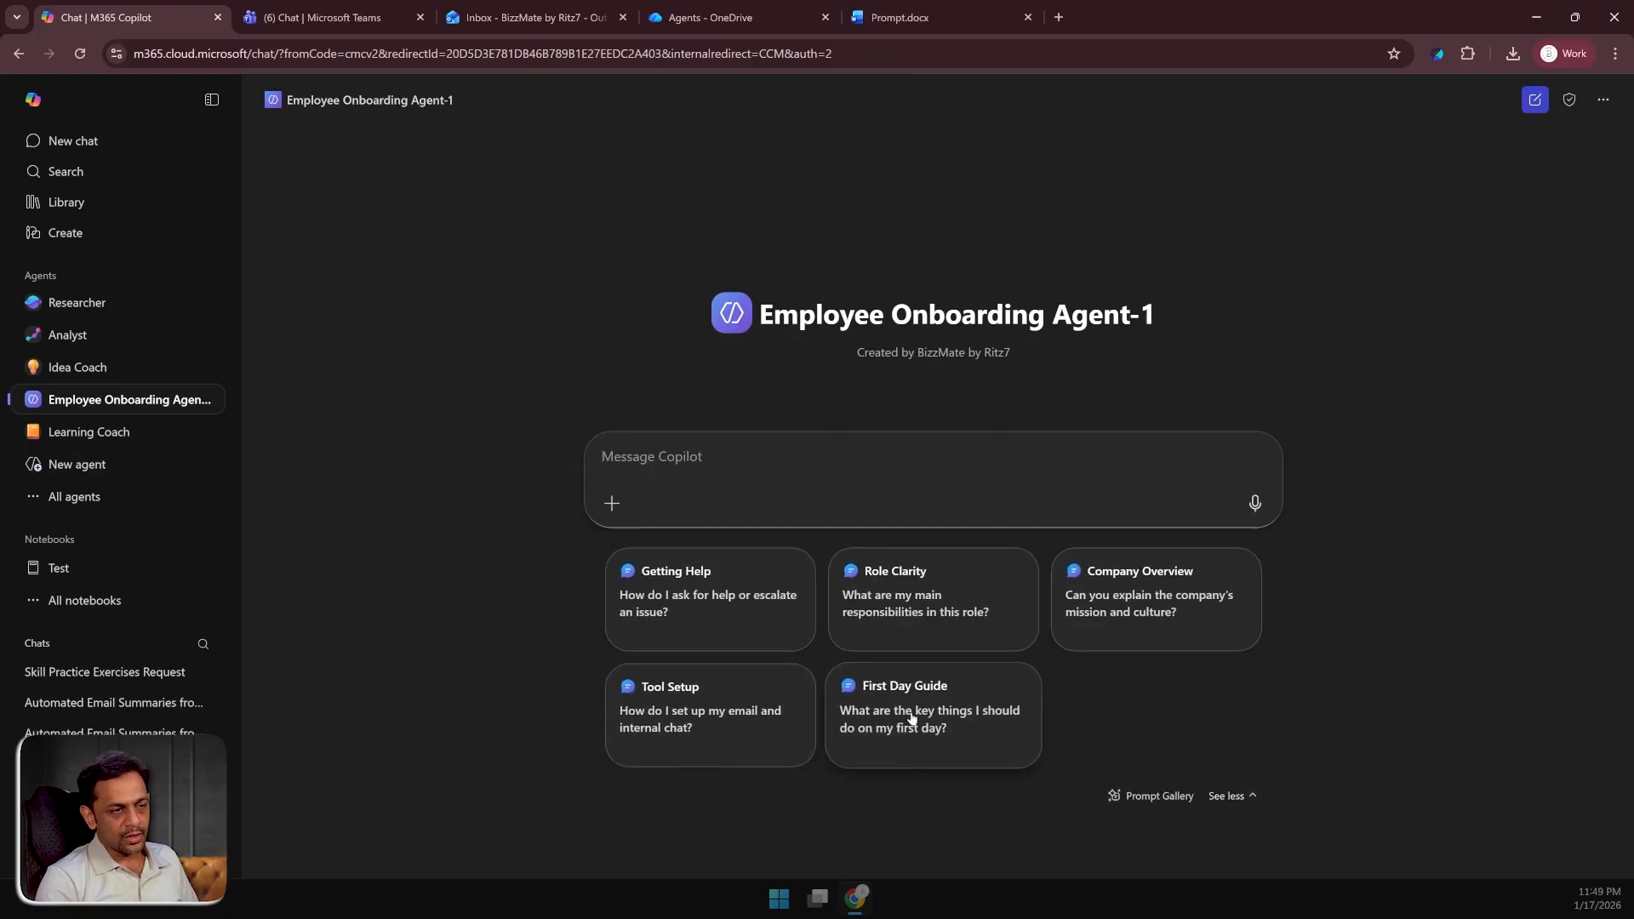
{"action": "left_click", "coordinate": [703, 599]}
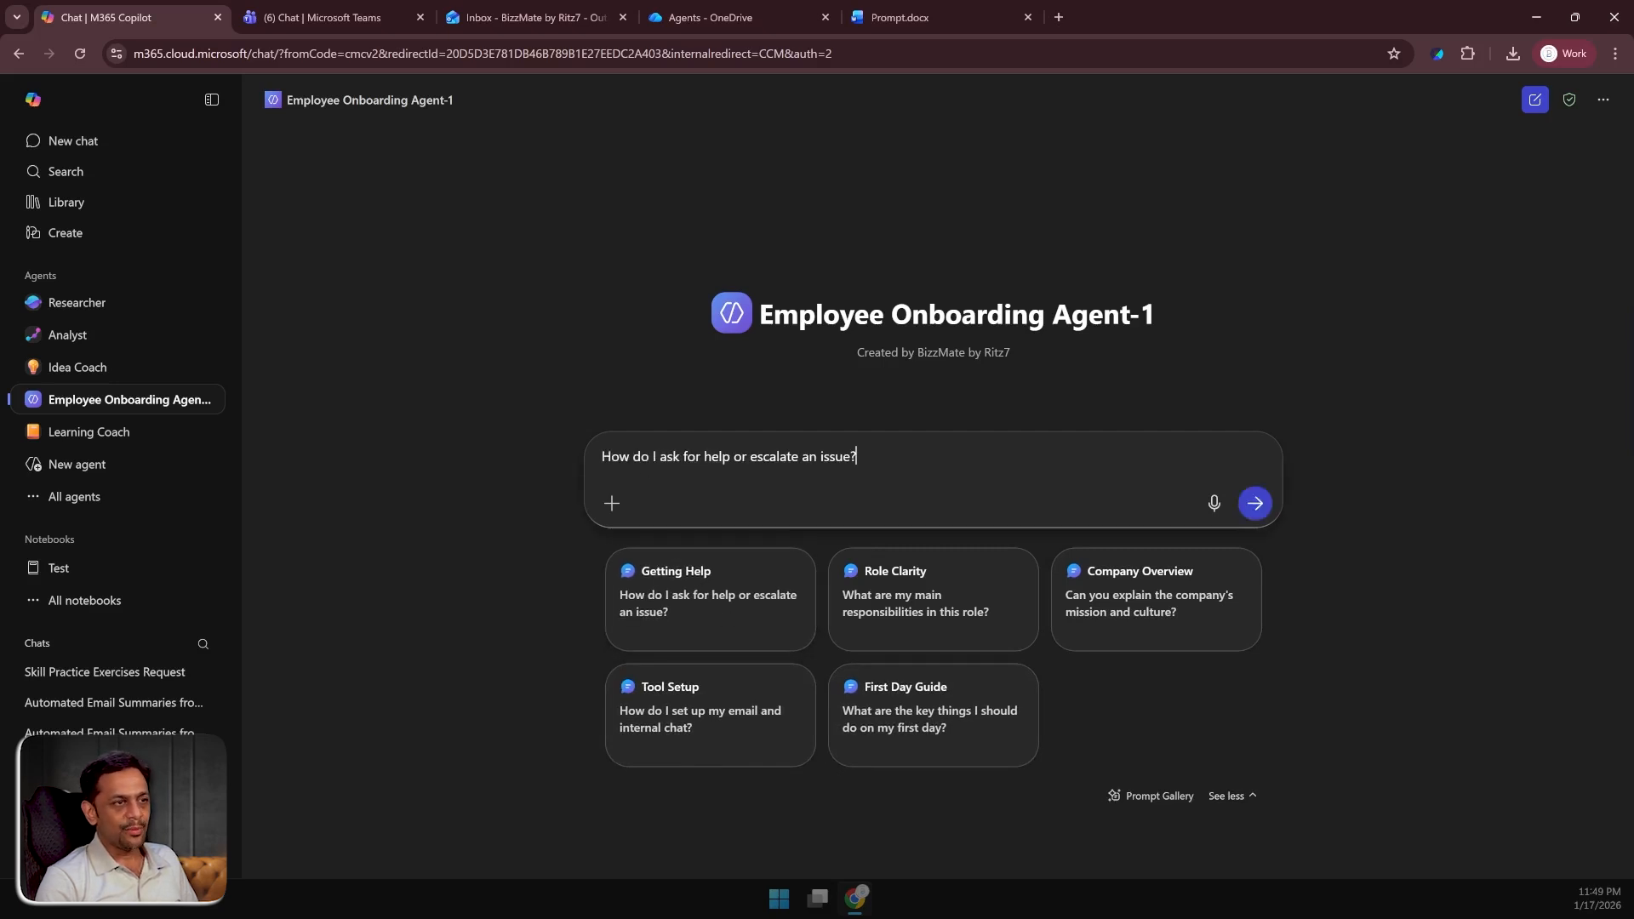
{"action": "left_click", "coordinate": [1254, 503]}
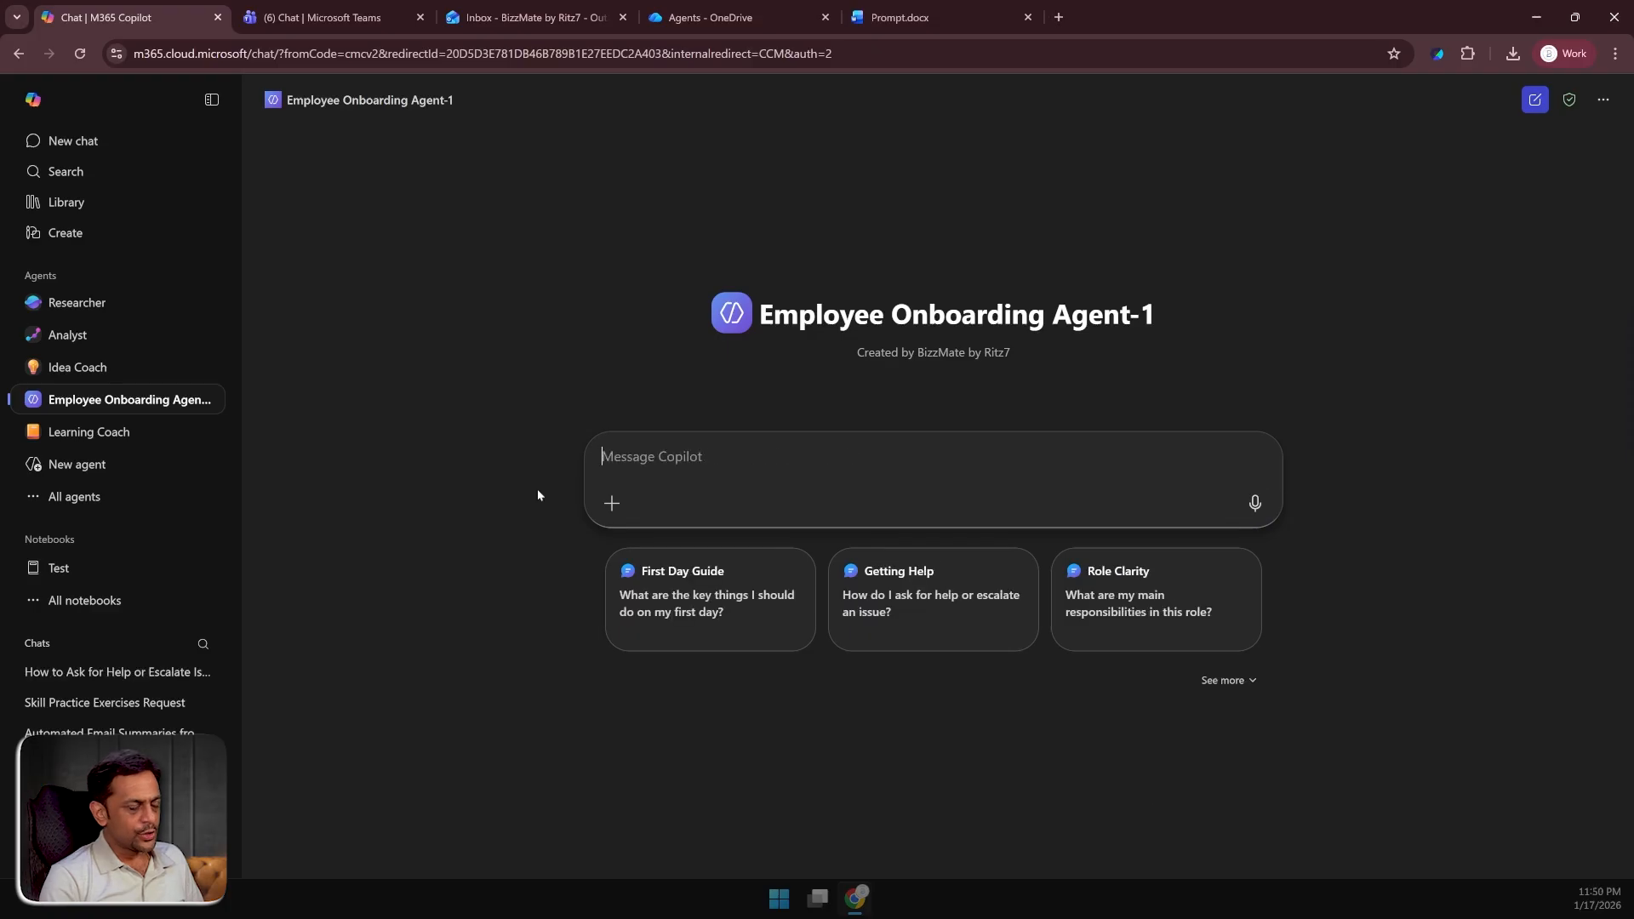
Send the First Day Guide prompt, "What are the key things I should do on my first day?", and read the whole answer.
{"action": "left_click", "coordinate": [688, 600]}
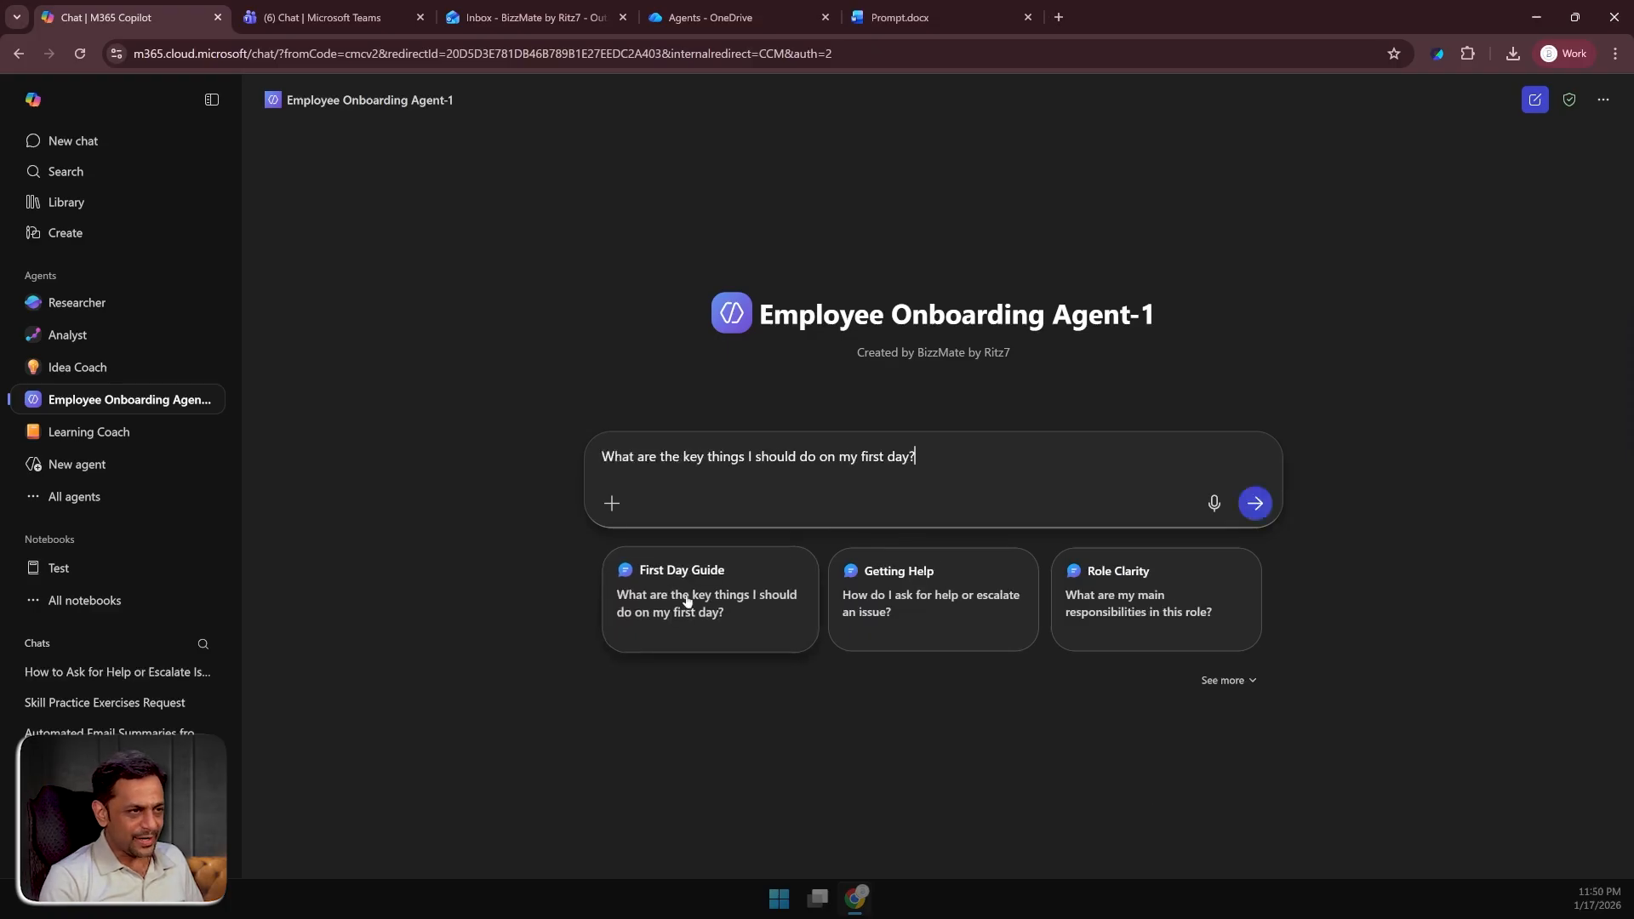
{"action": "left_click", "coordinate": [1256, 503]}
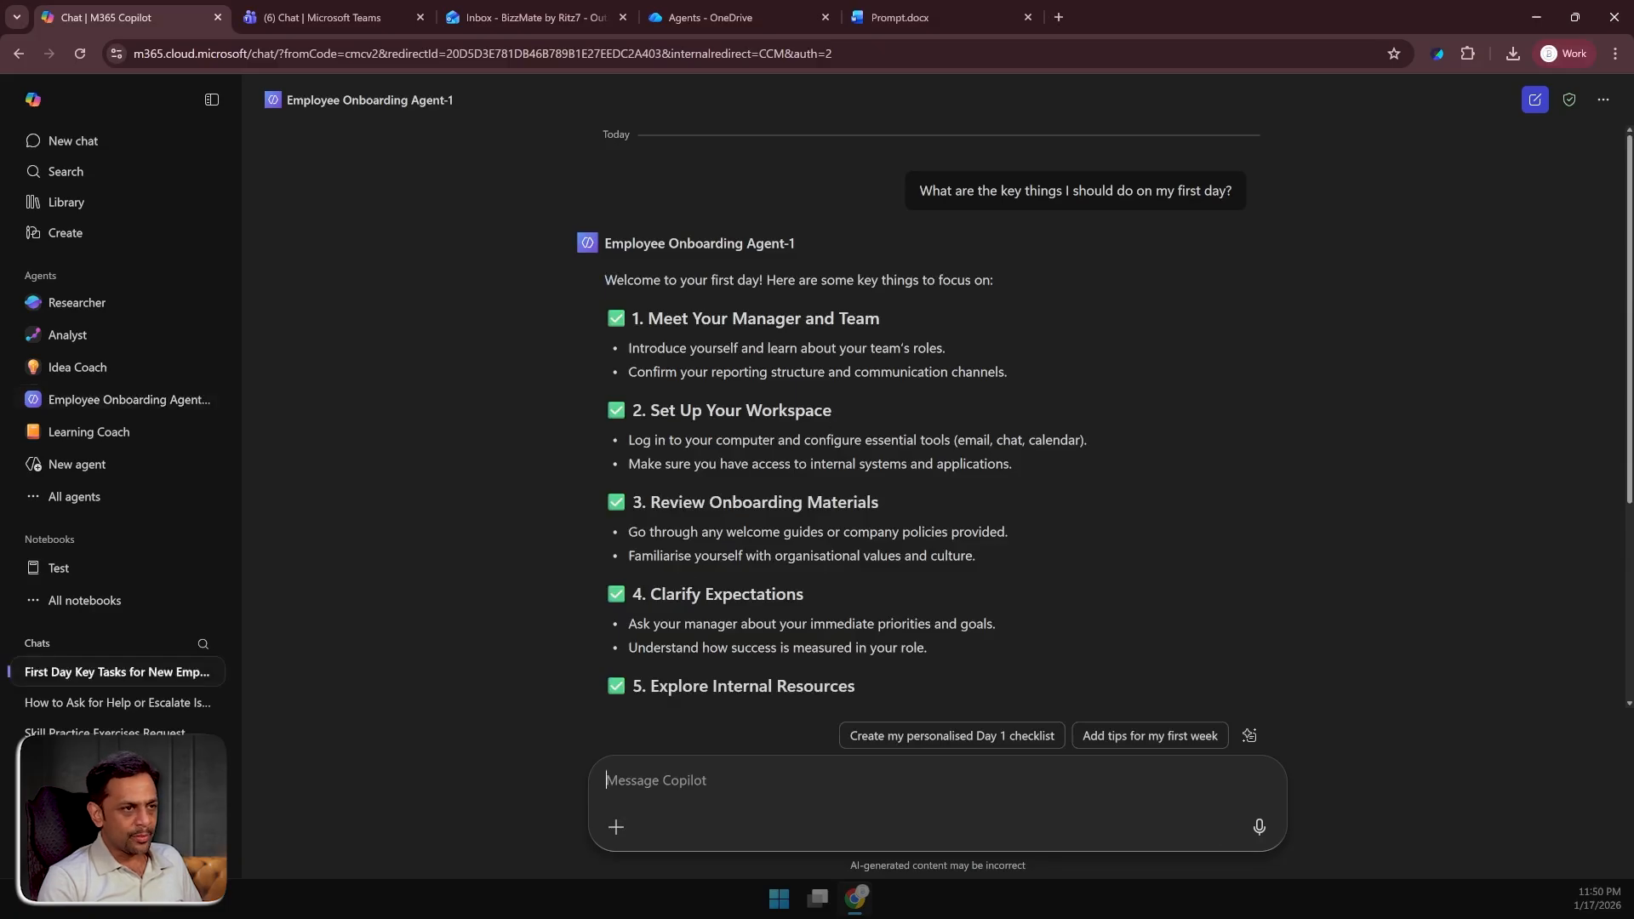
{"action": "scroll", "coordinate": [822, 605], "scroll_direction": "down", "scroll_amount": 3}
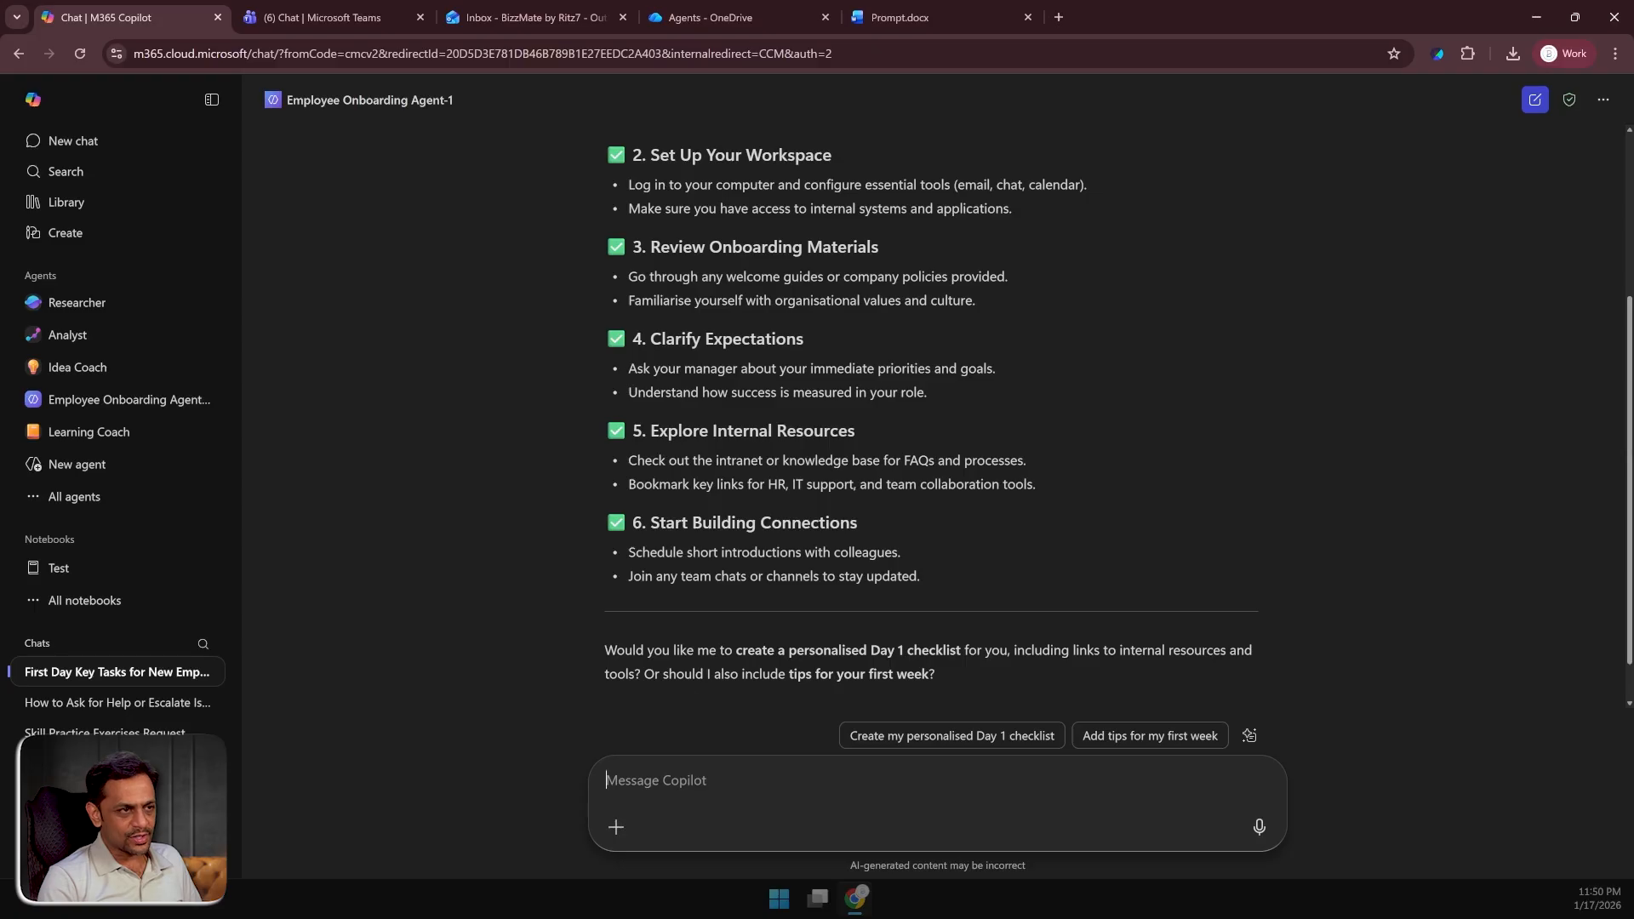
Switch to OneDrive and look over the Employee Onboarding Guide PDF for a topic to ask the agent about.
{"action": "left_click", "coordinate": [735, 19]}
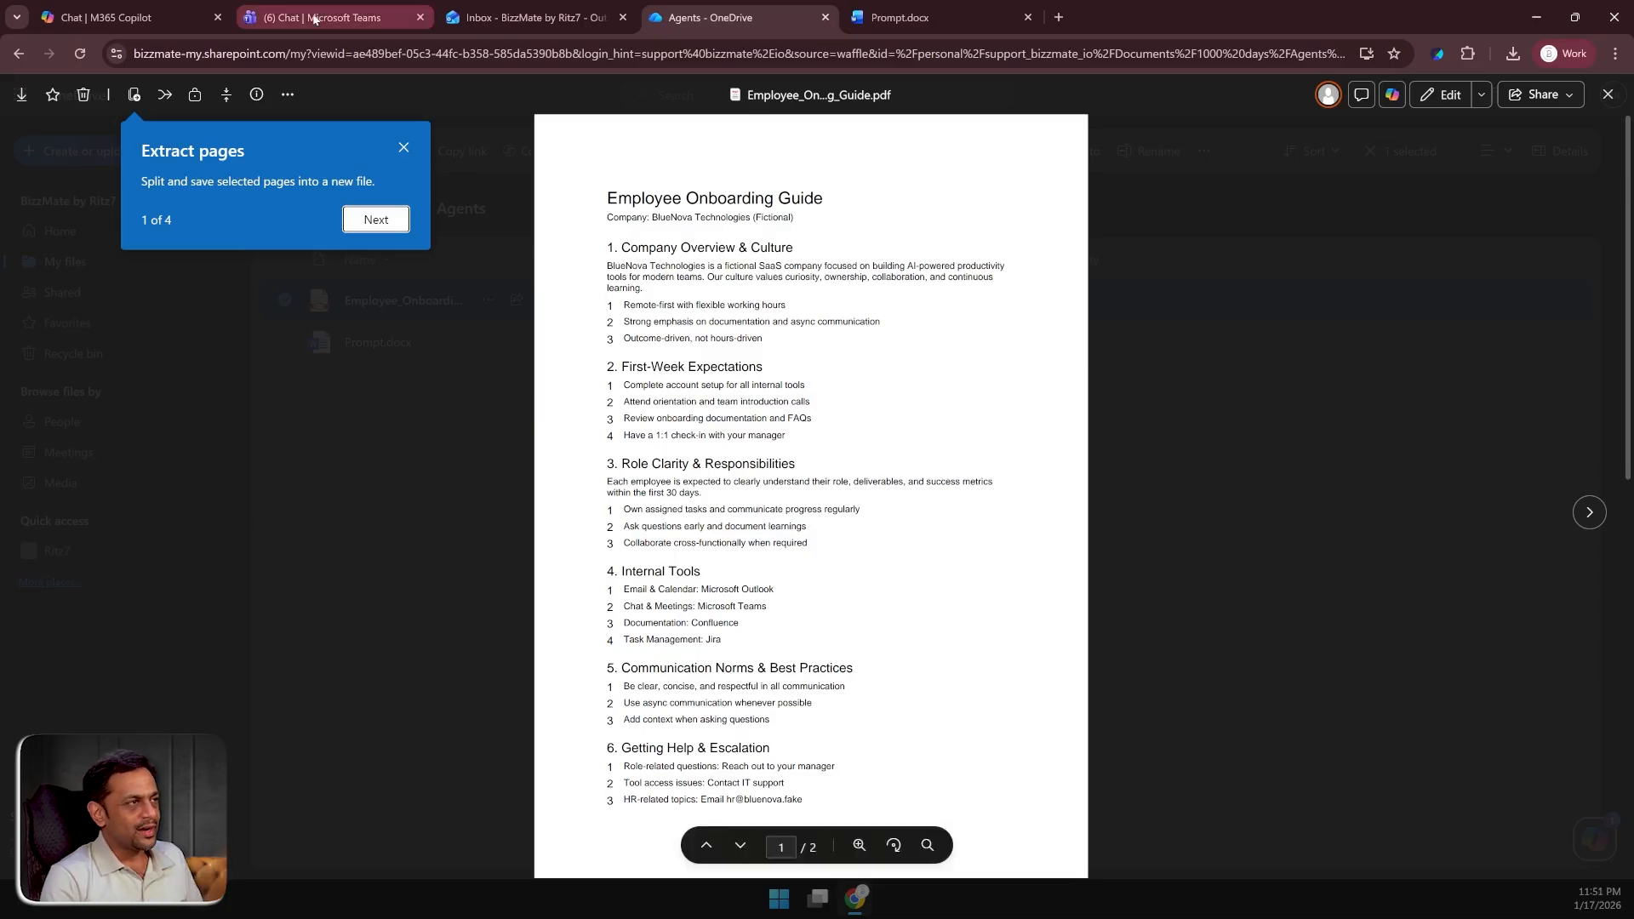
{"action": "left_click", "coordinate": [117, 7]}
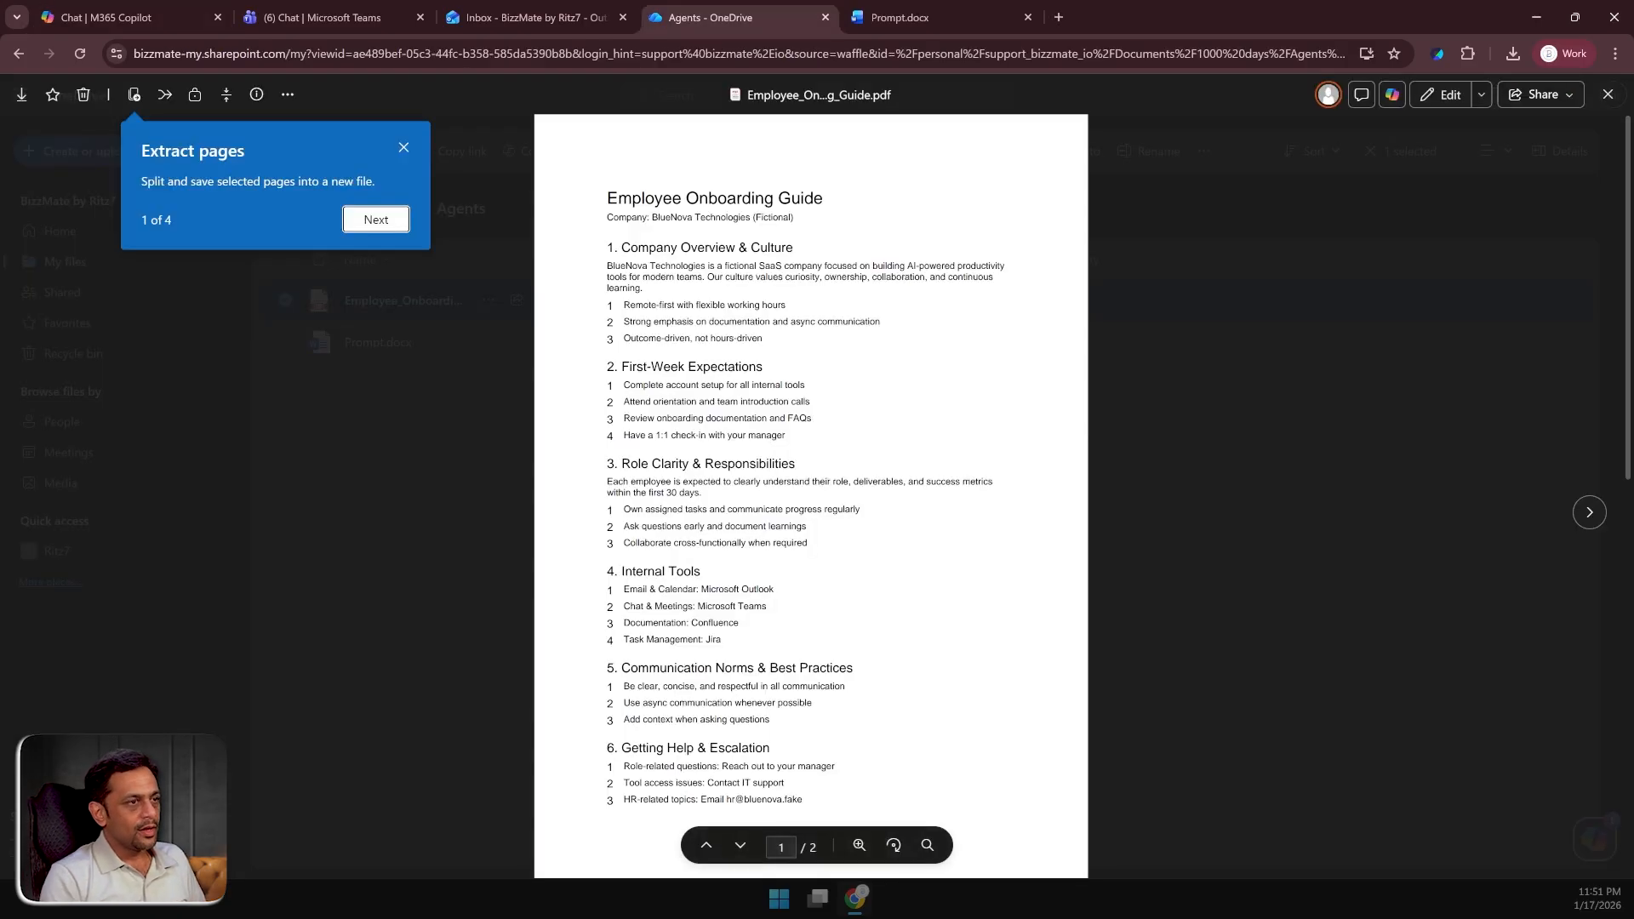
{"action": "scroll", "coordinate": [812, 494], "scroll_direction": "down", "scroll_amount": 1}
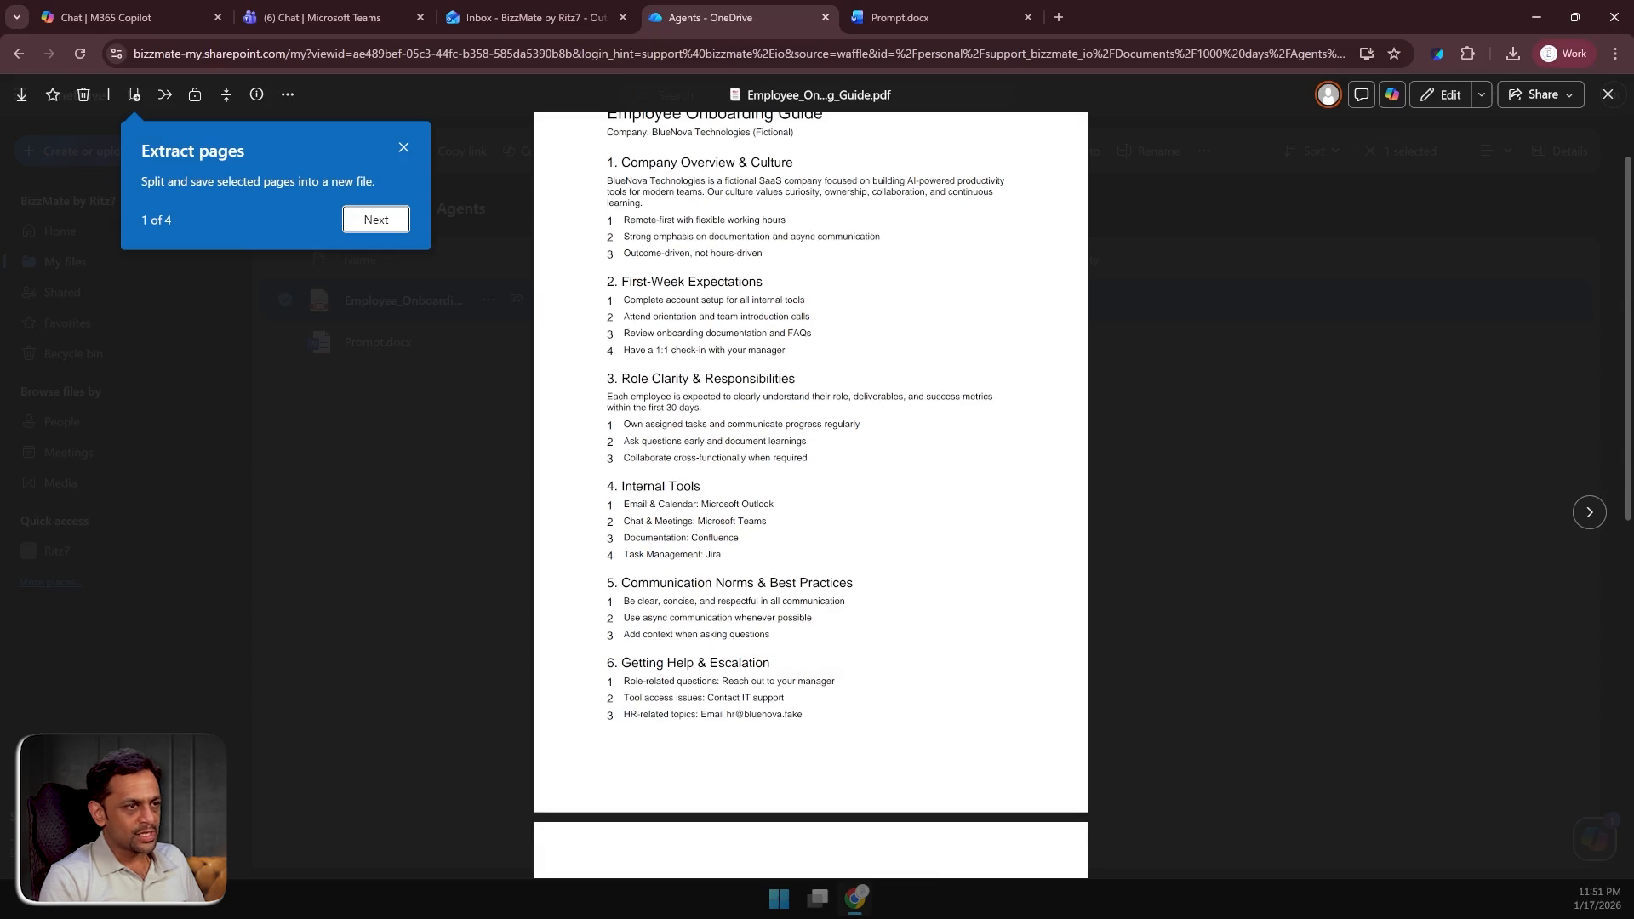
Switch back to the Copilot chat and ask the agent "What are the internal tools that we will be using?".
{"action": "left_click", "coordinate": [127, 17]}
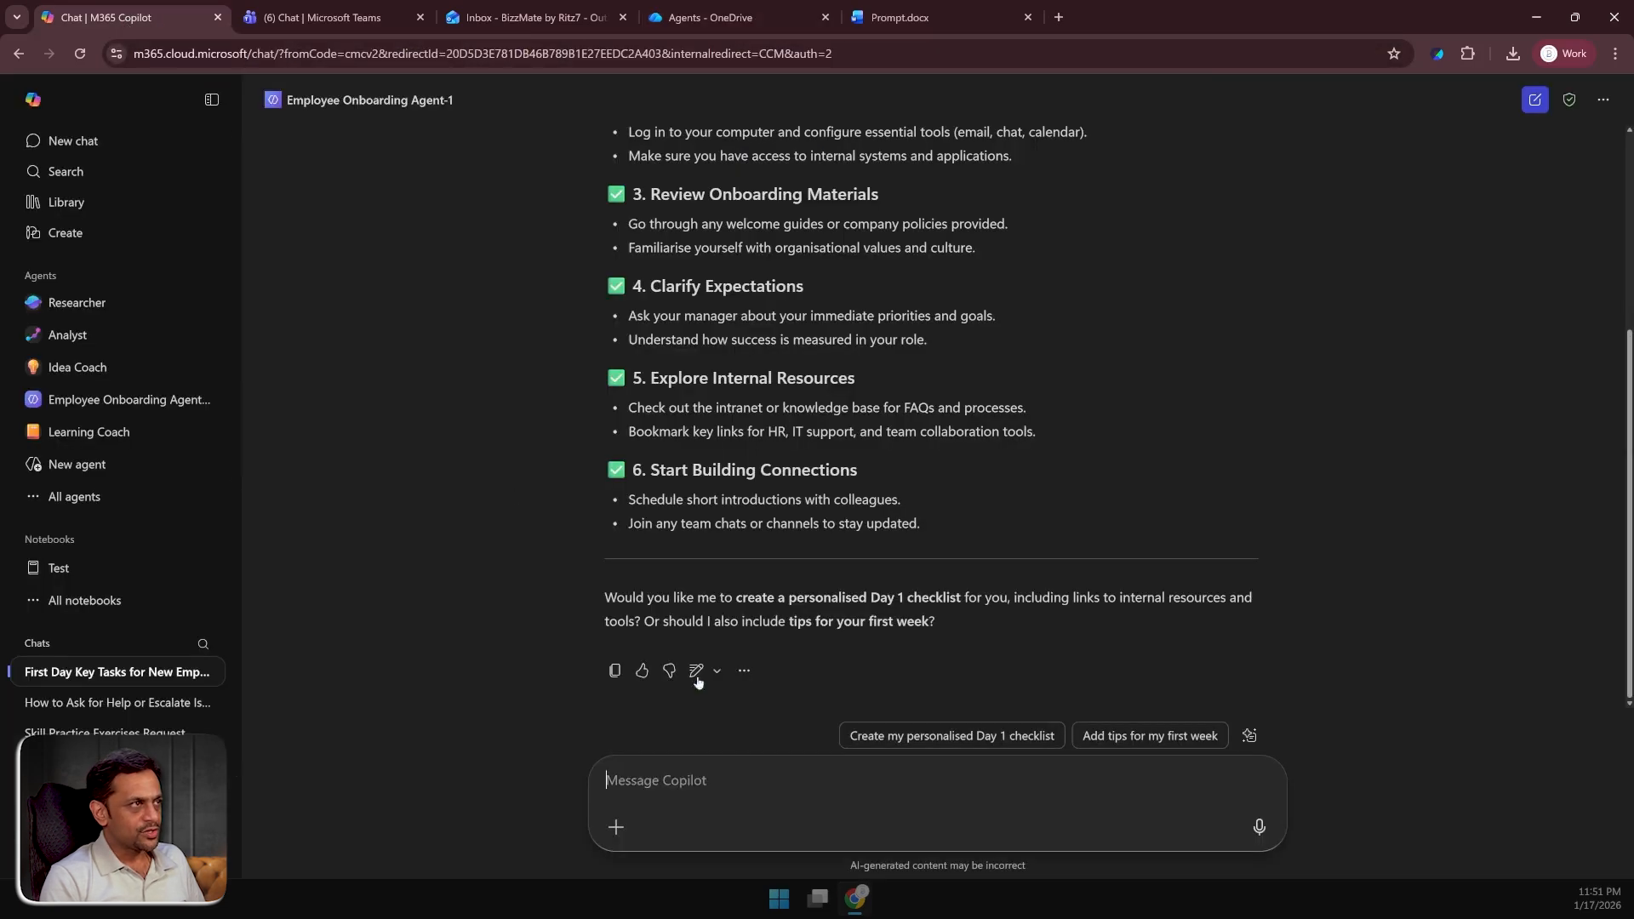
{"action": "type", "text": "What"}
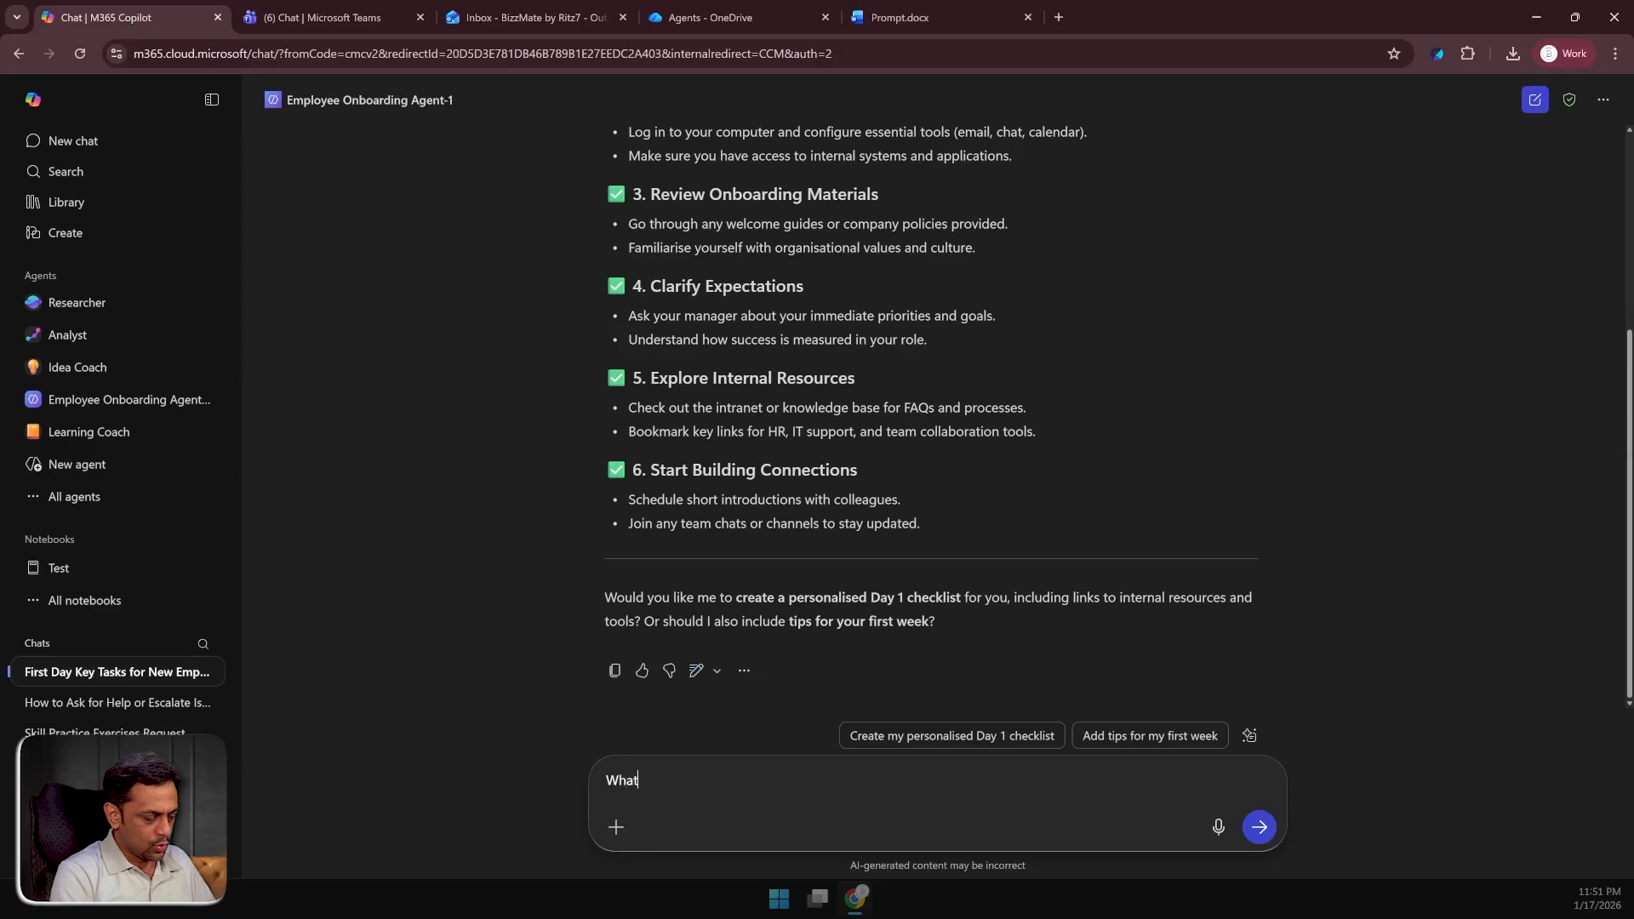
{"action": "type", "text": " are the in"}
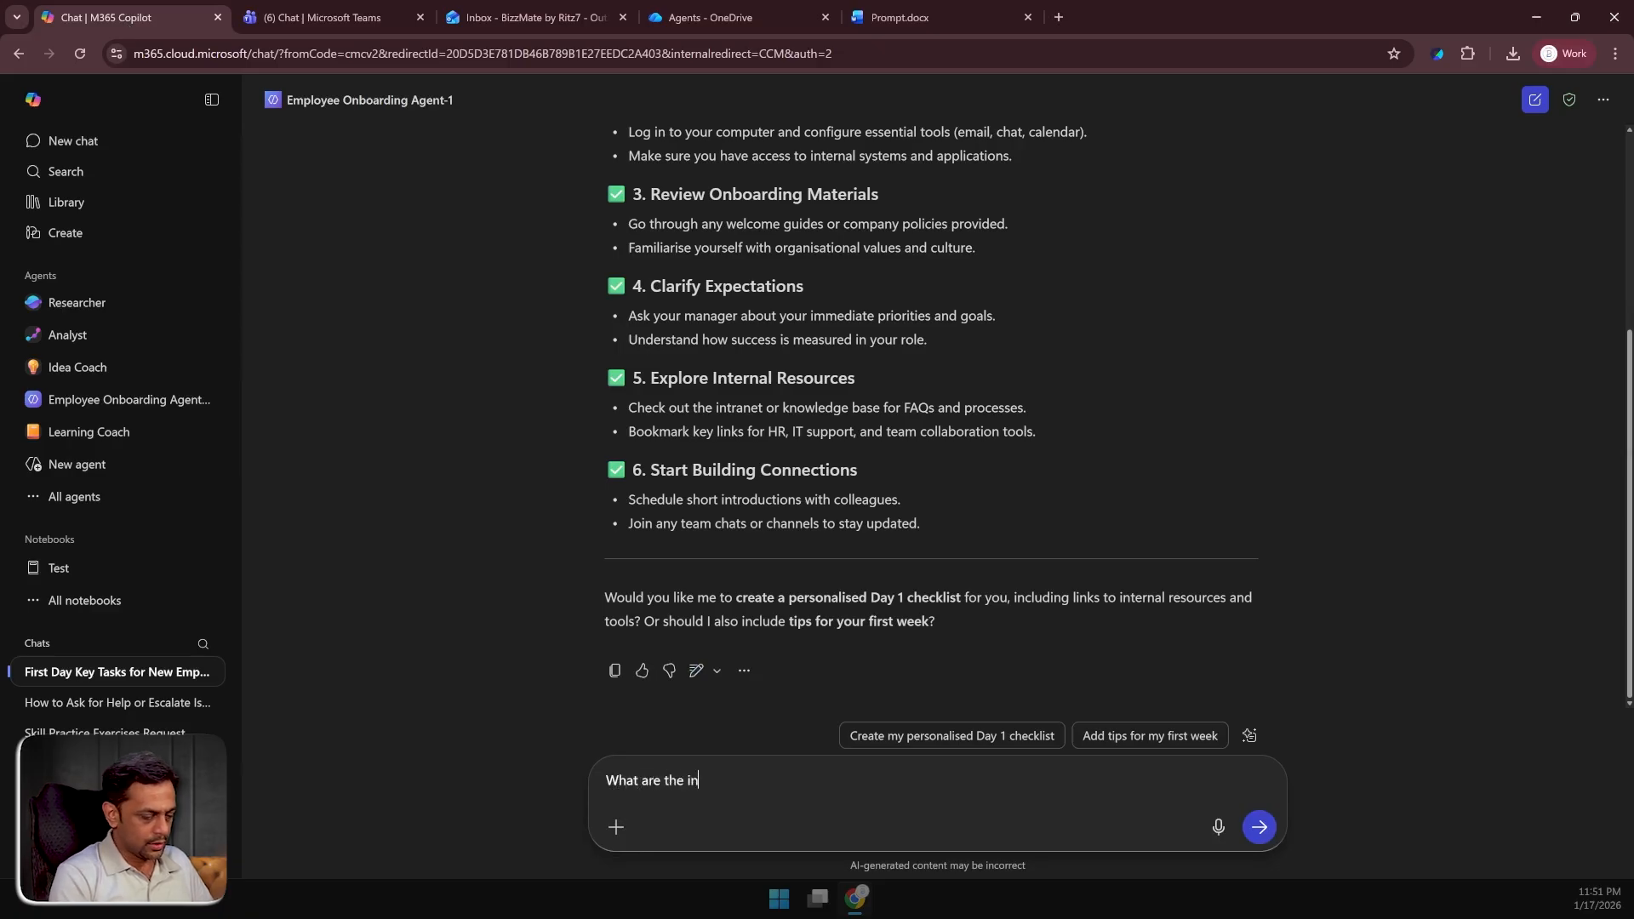
{"action": "type", "text": "ternal tools tha"}
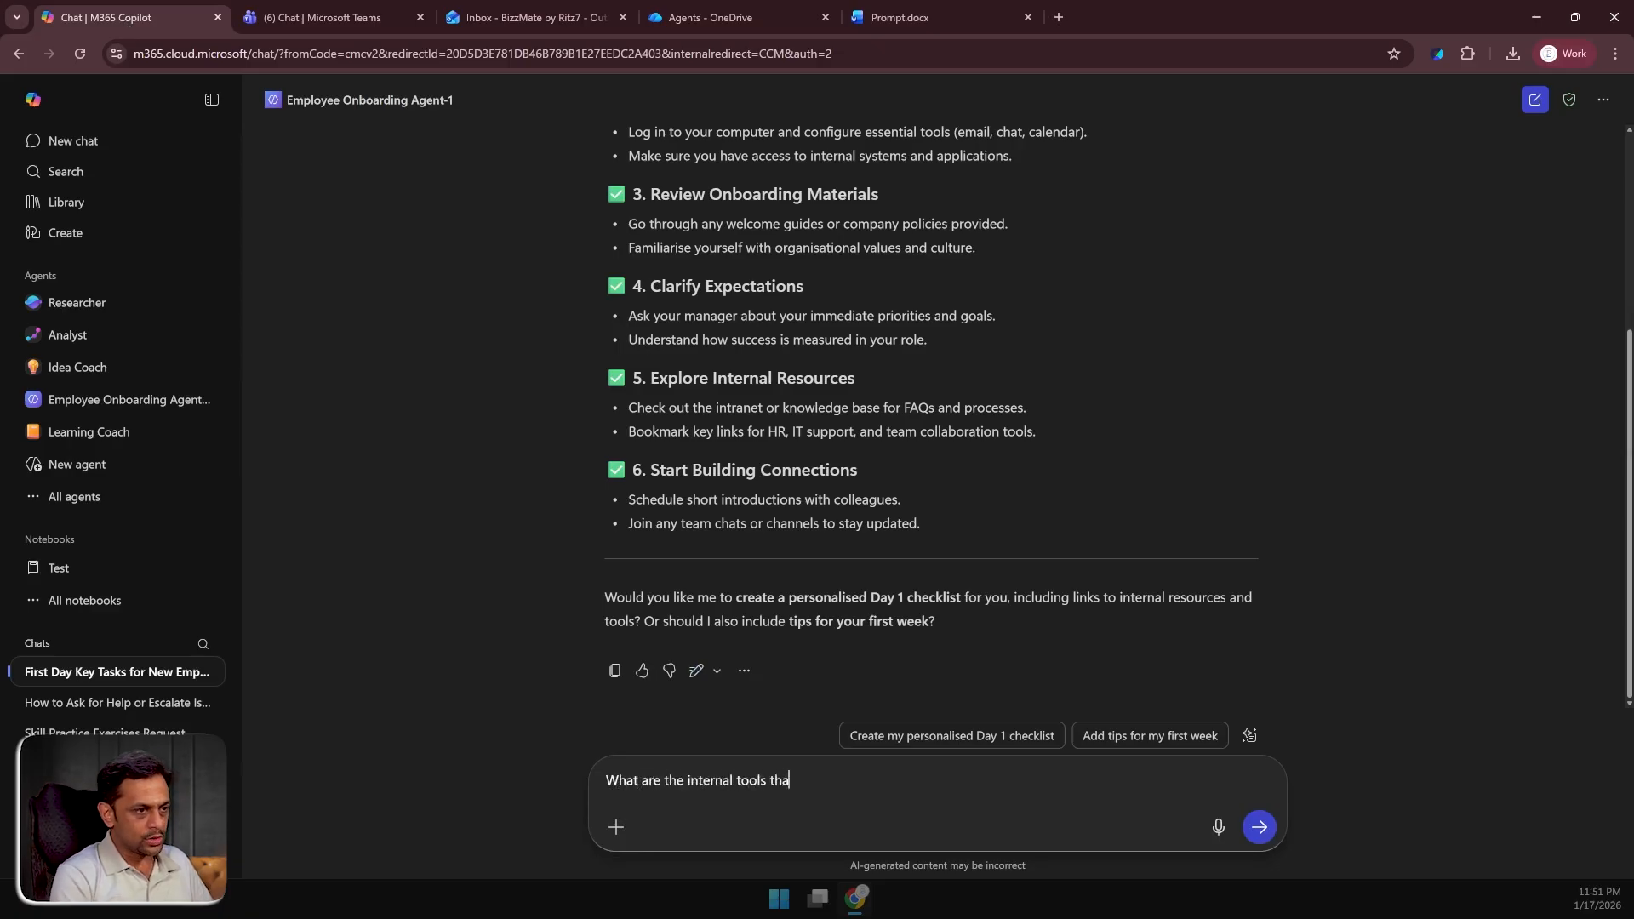
{"action": "type", "text": "t we will b"}
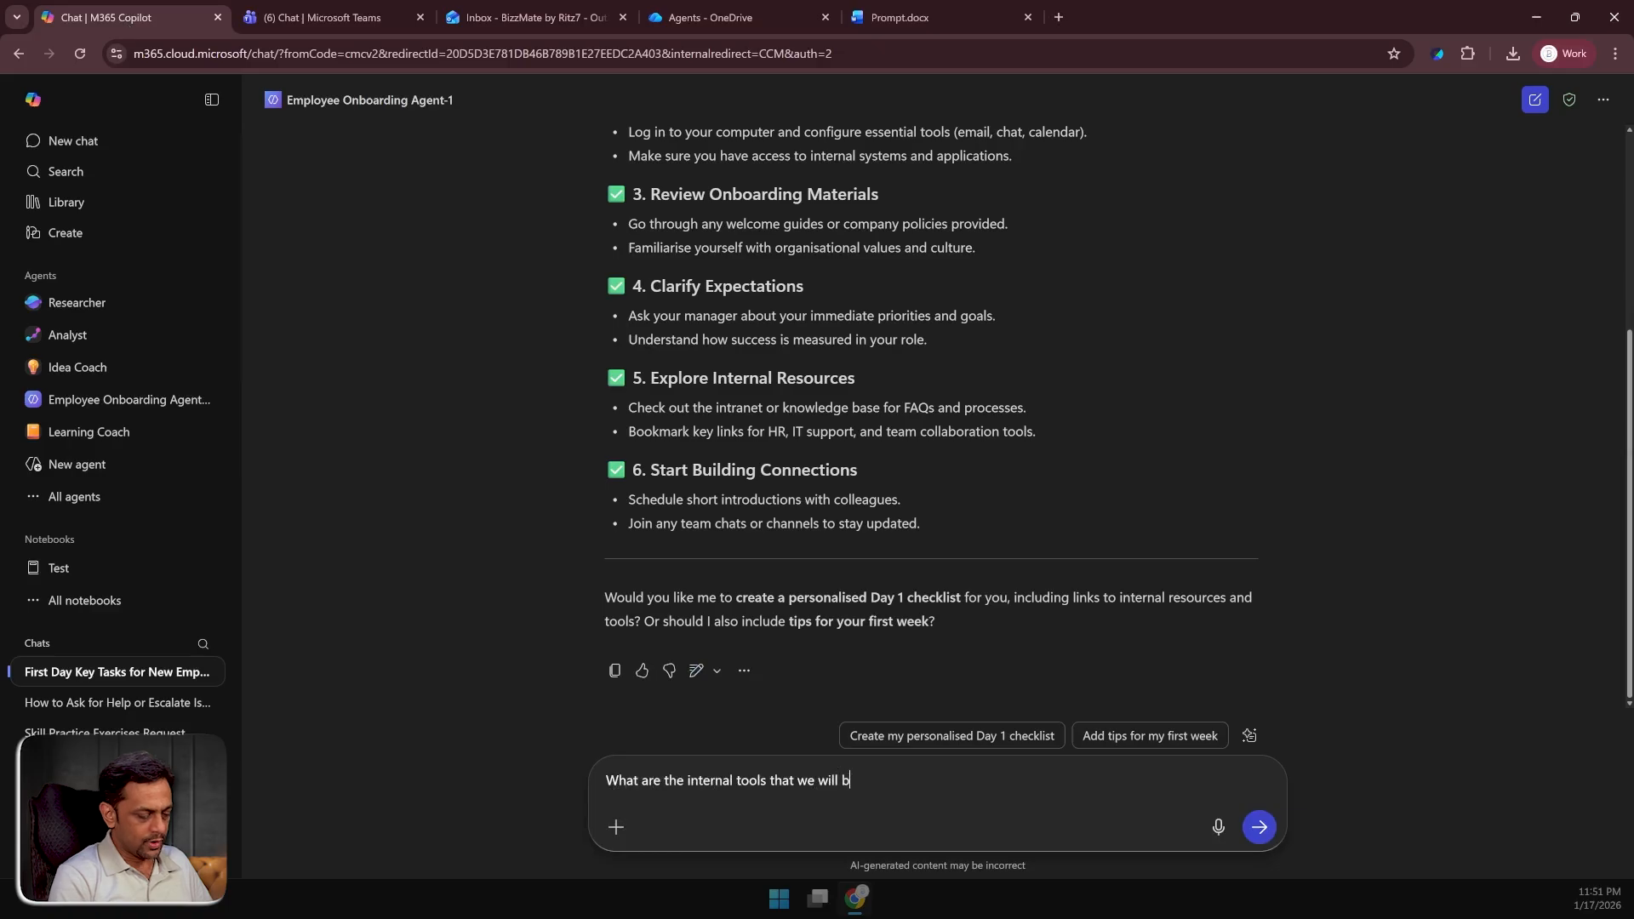
{"action": "type", "text": "e using?"}
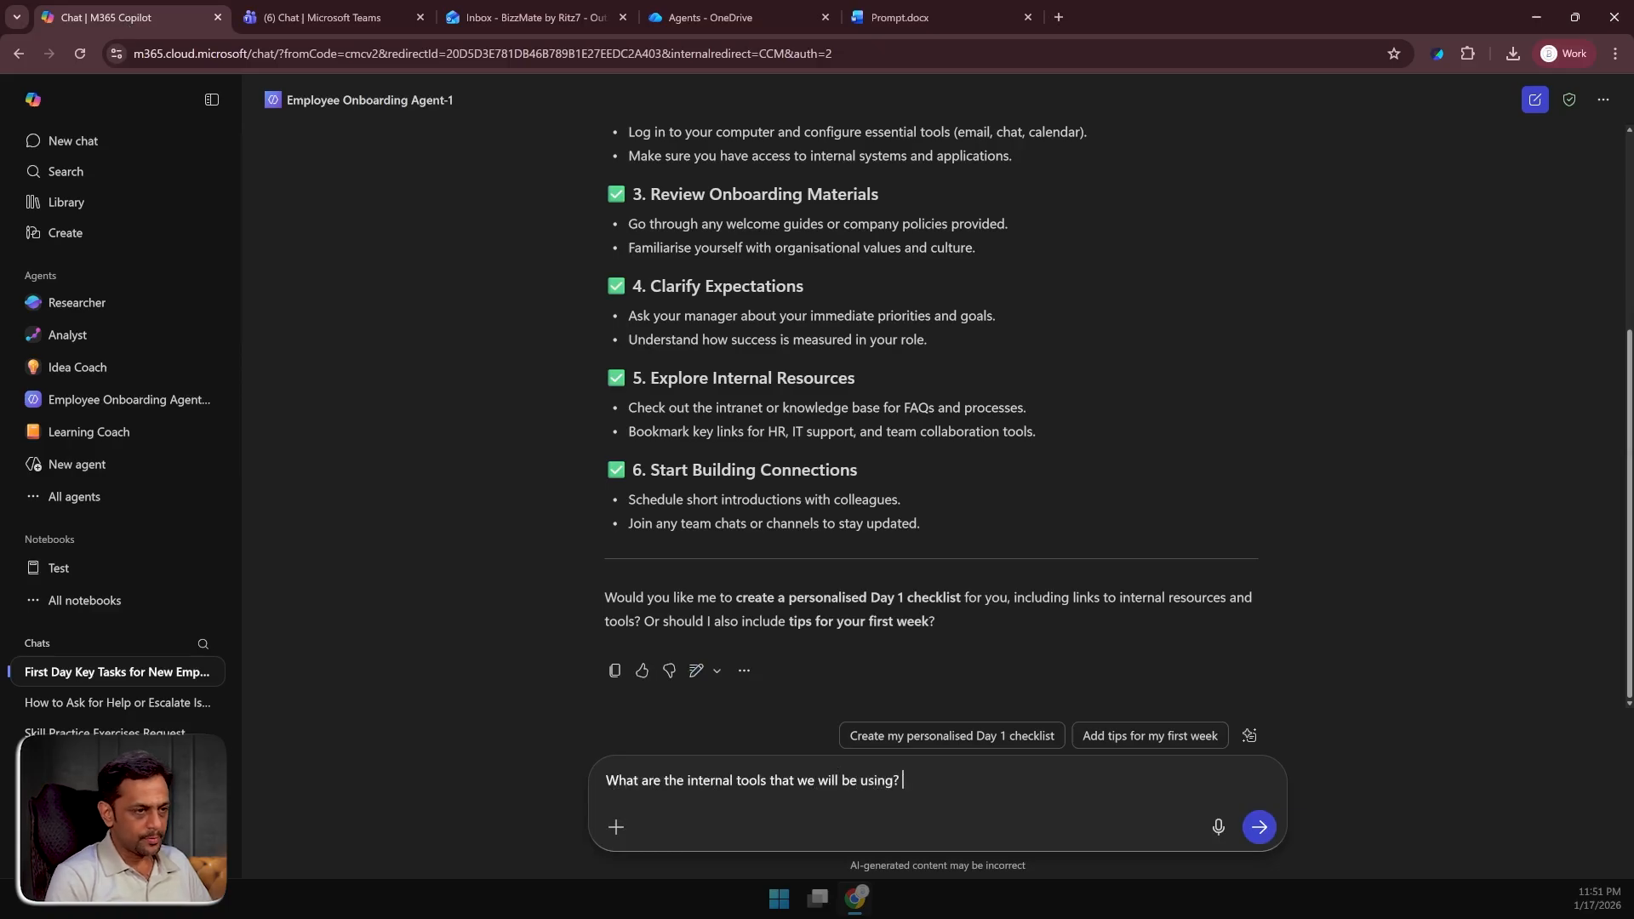
{"action": "key", "text": "Return"}
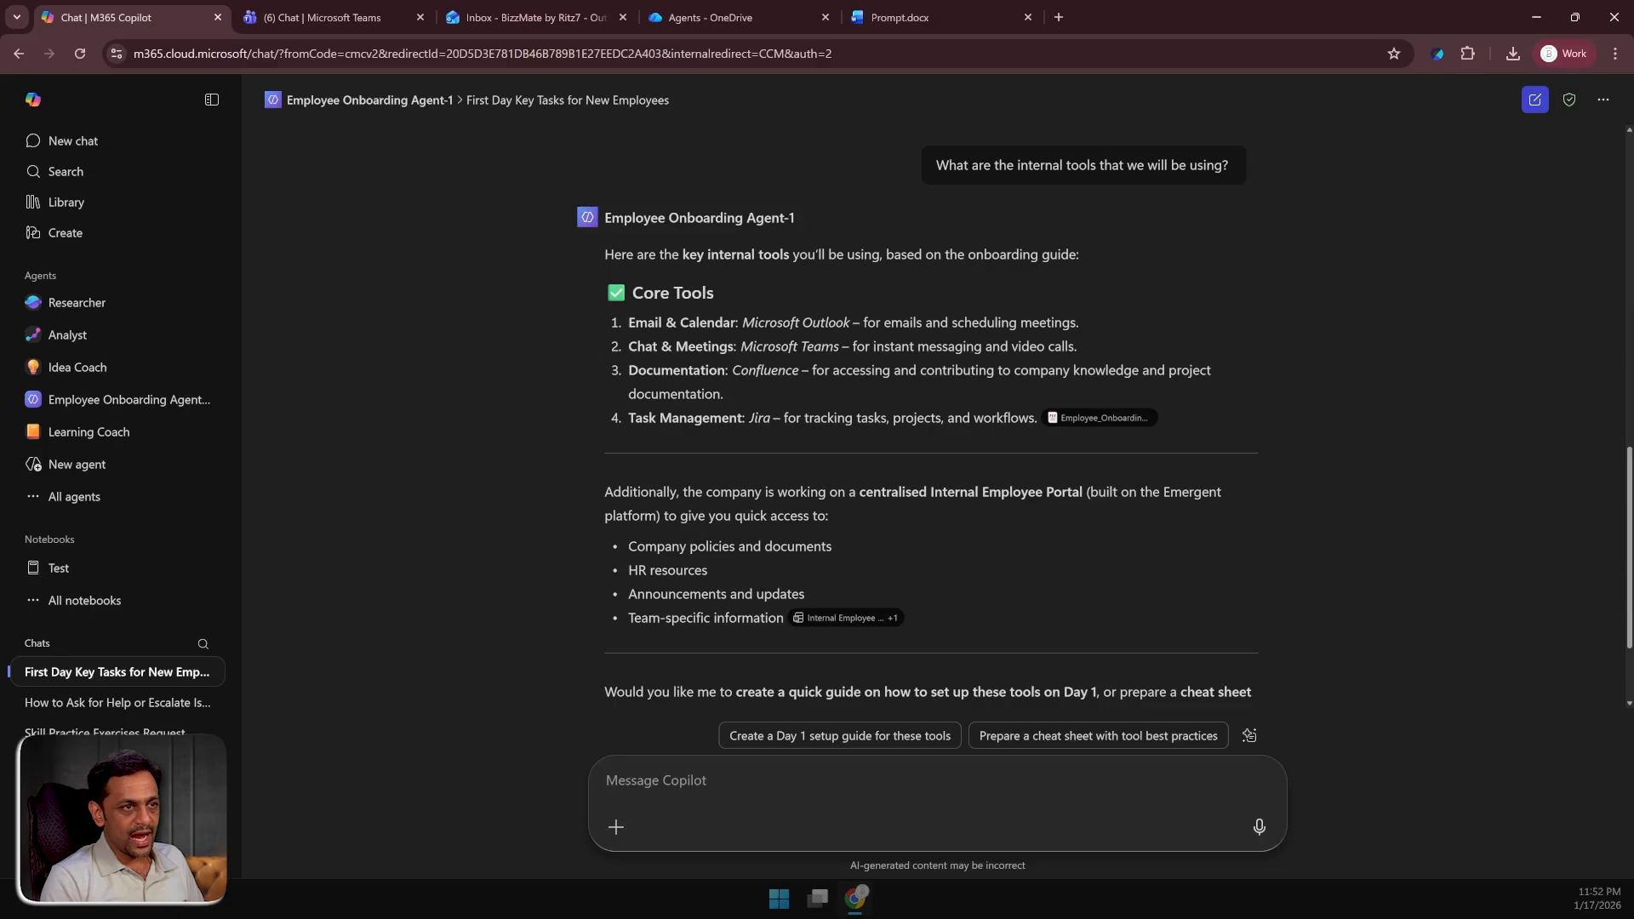
Open the Employee_Onboarding_Guide source cited in the answer and check its Internal Tools section.
{"action": "mouse_move", "coordinate": [1090, 425]}
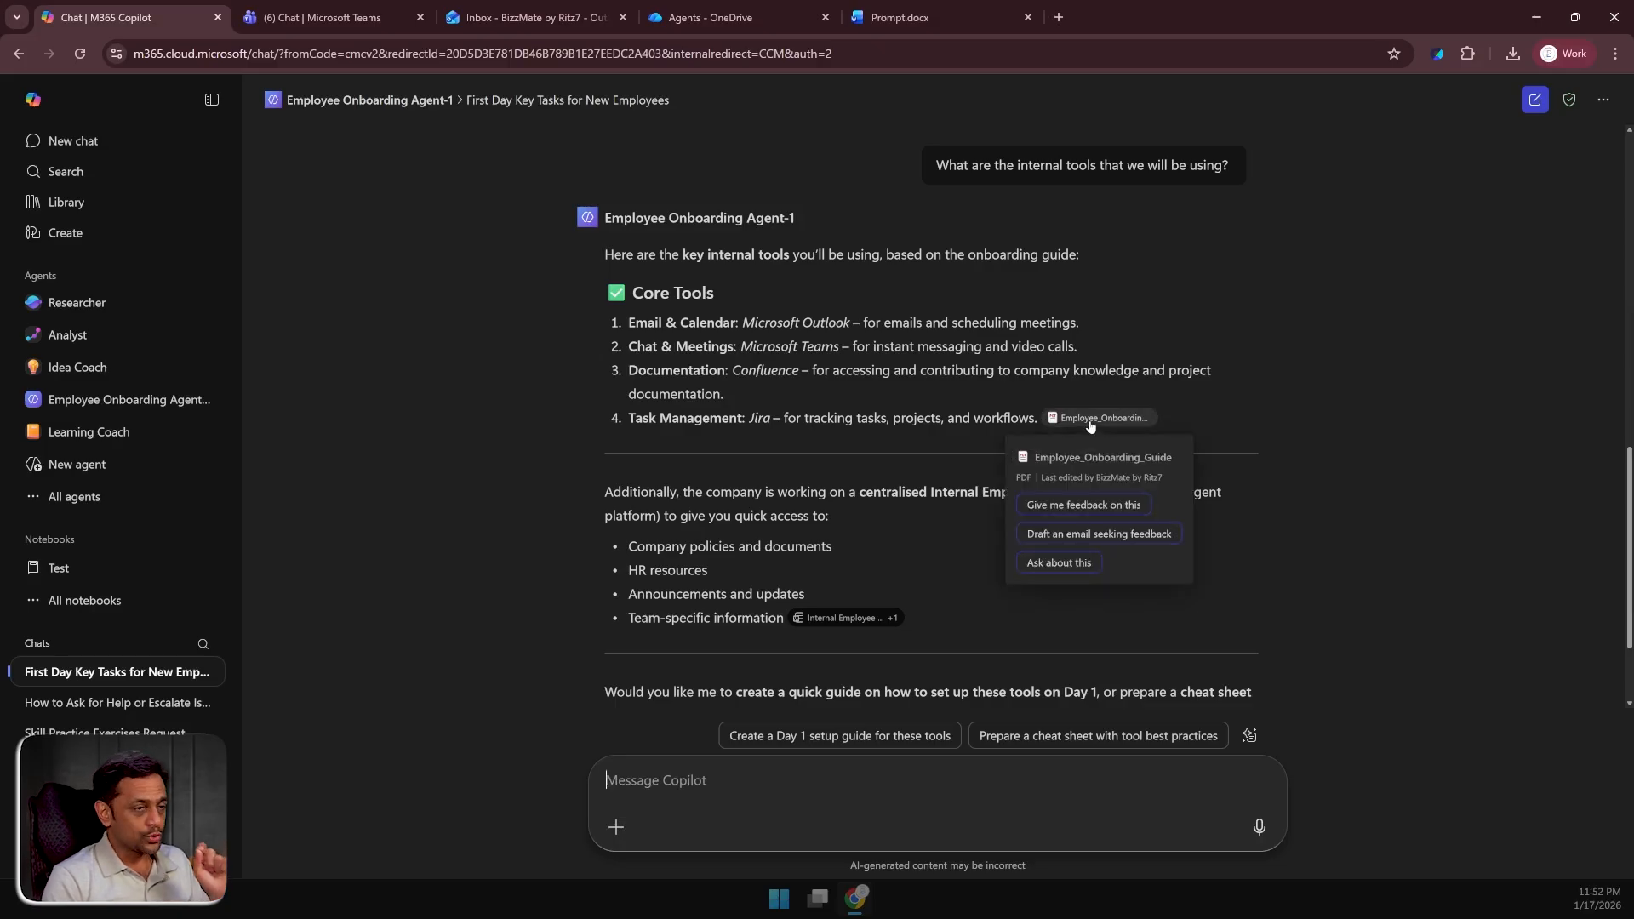
{"action": "left_click", "coordinate": [1092, 418]}
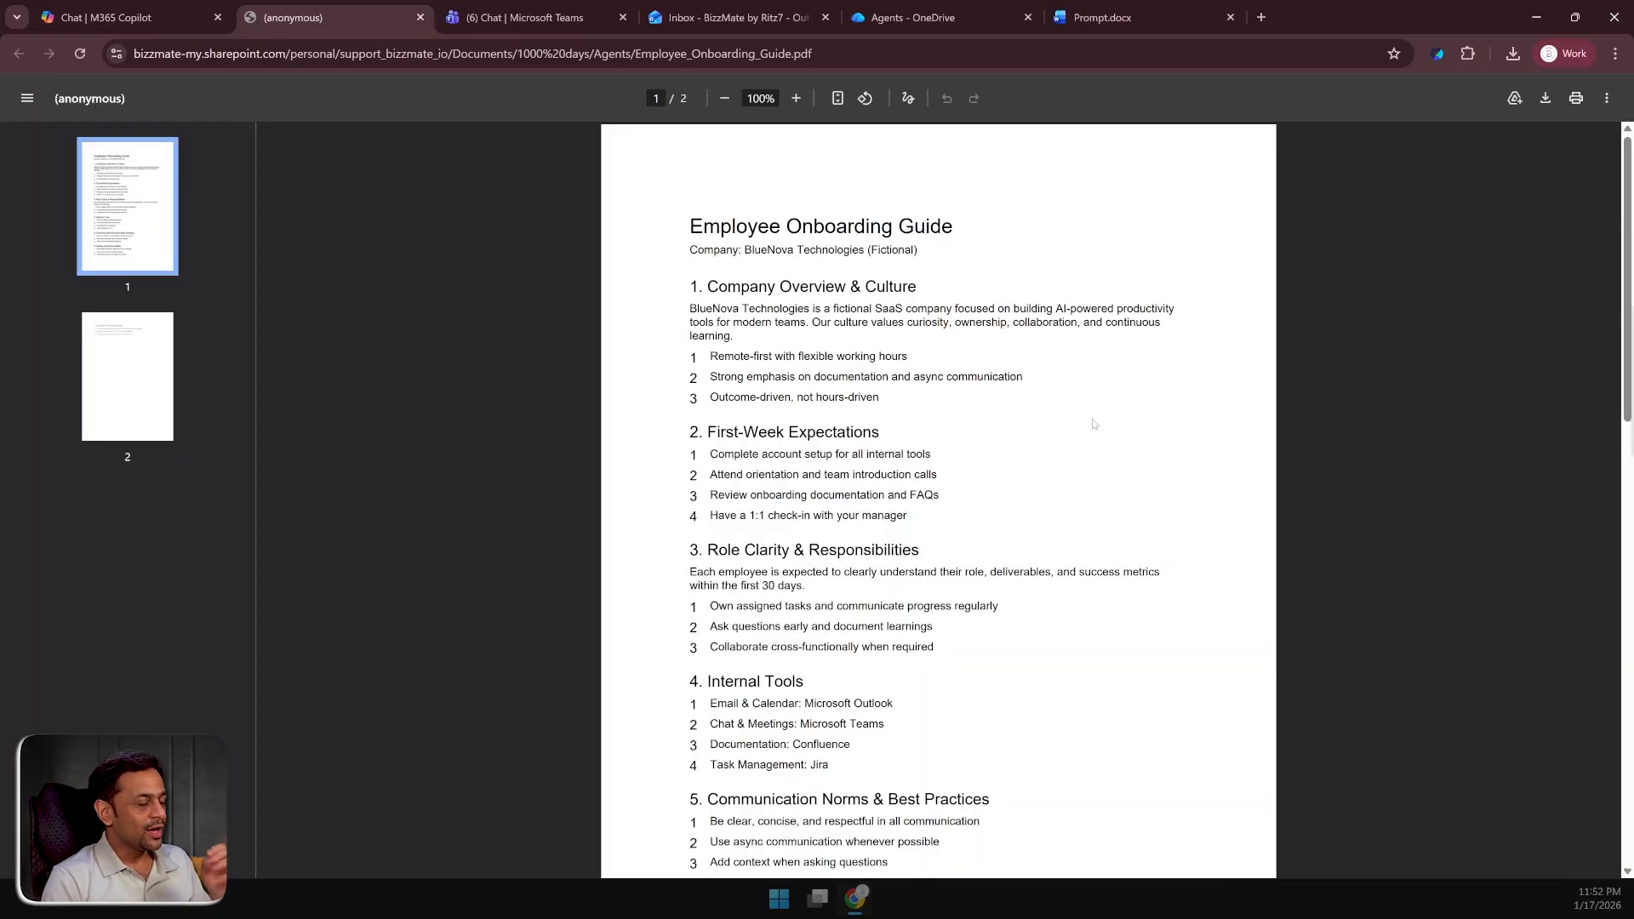
{"action": "scroll", "coordinate": [939, 502], "scroll_direction": "down", "scroll_amount": 4}
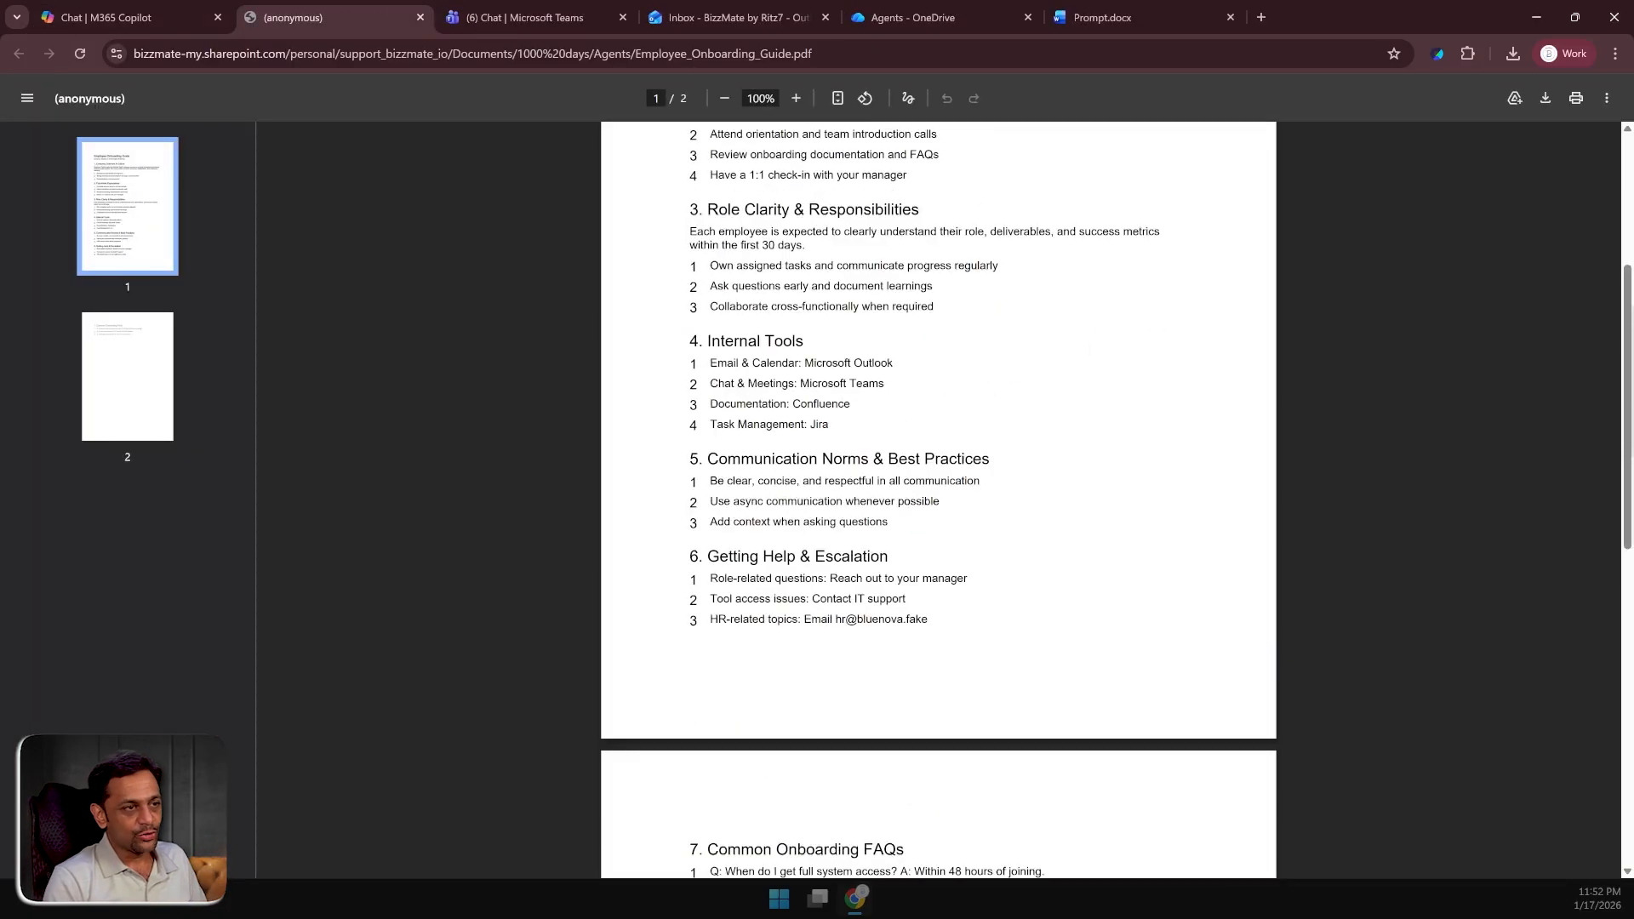